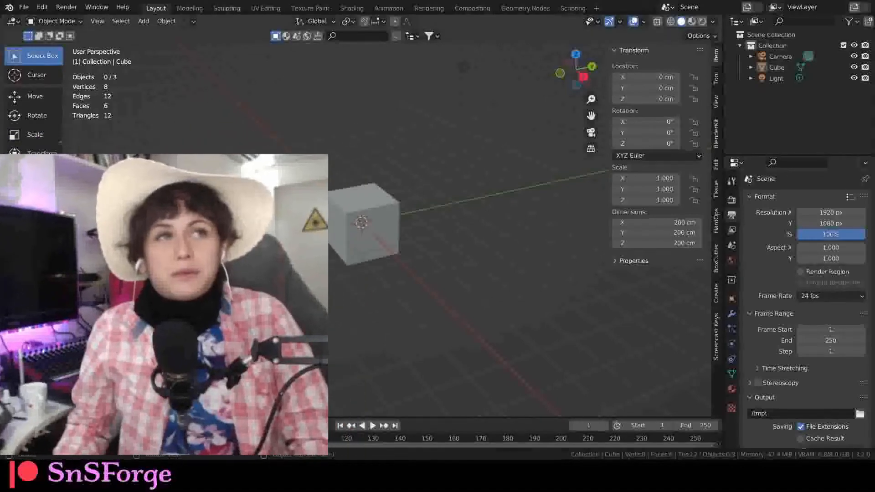
- Start a new file, discarding the unsaved changes
{"action": "left_click", "coordinate": [31, 5]}
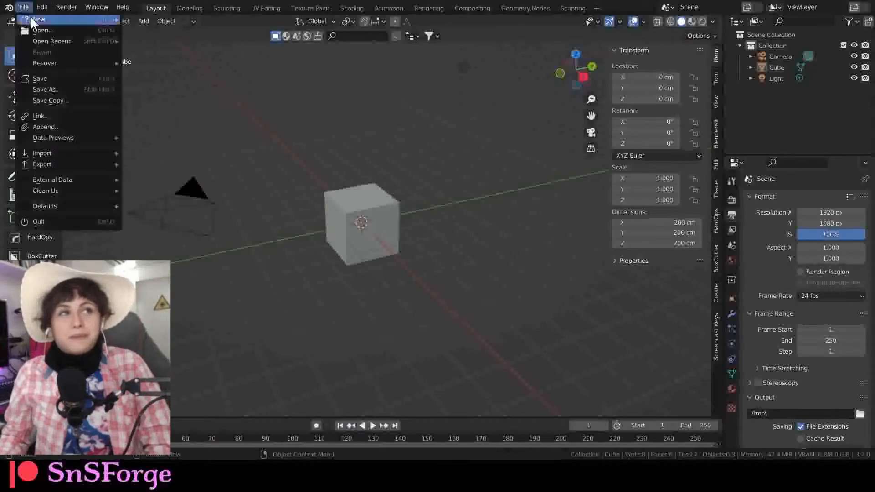
{"action": "mouse_move", "coordinate": [30, 16]}
{"action": "left_click", "coordinate": [141, 22]}
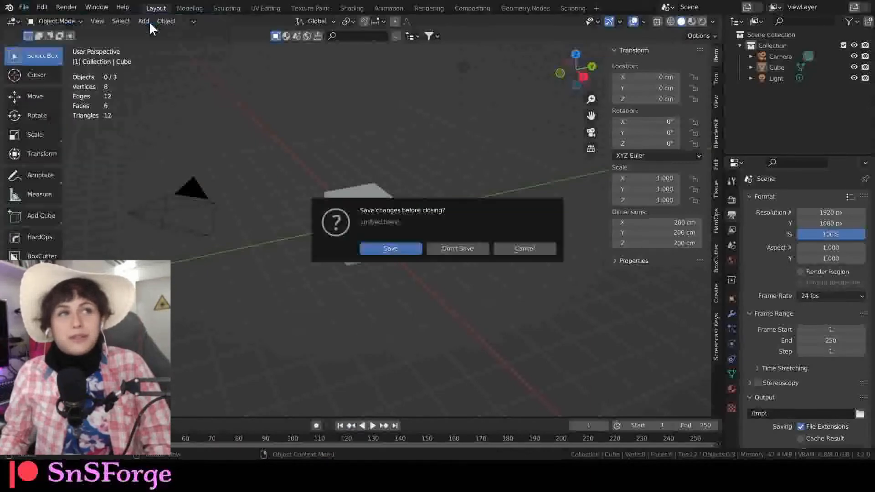
{"action": "left_click", "coordinate": [441, 250]}
- Hide the default cube in the viewport
{"action": "scroll", "coordinate": [501, 261], "scroll_direction": "up", "scroll_amount": 3}
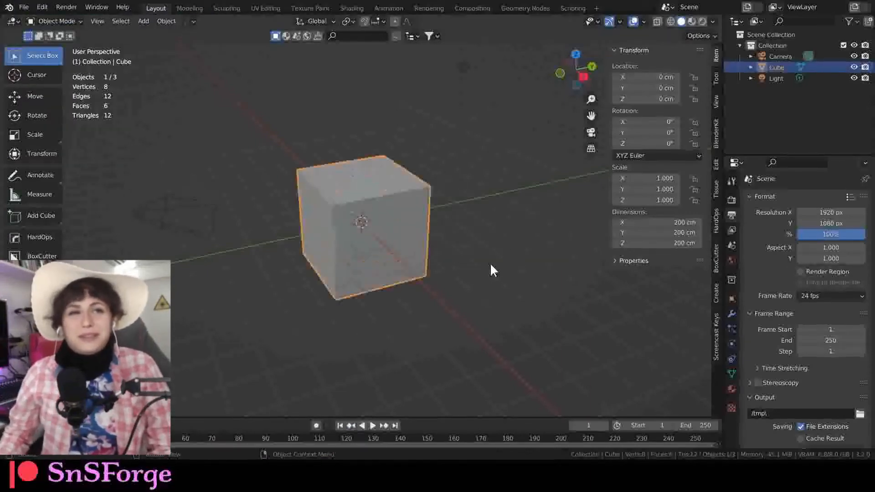
{"action": "scroll", "coordinate": [486, 256], "scroll_direction": "down", "scroll_amount": 2}
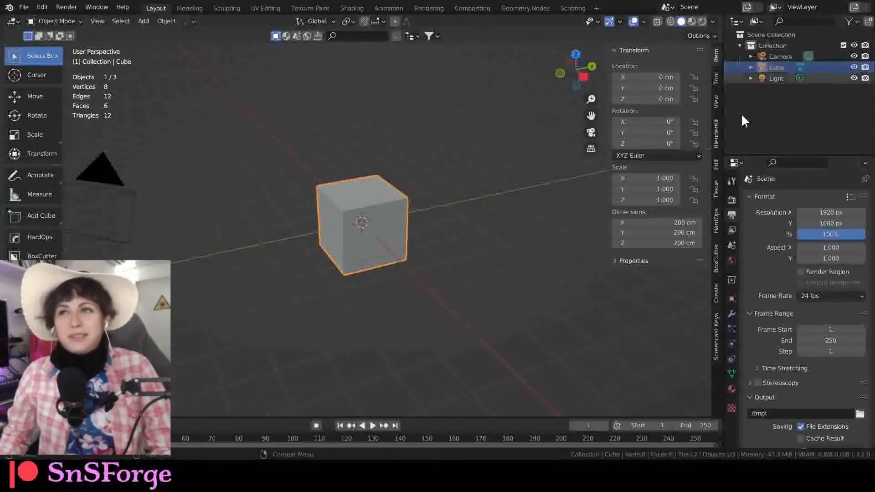
{"action": "left_click", "coordinate": [853, 67]}
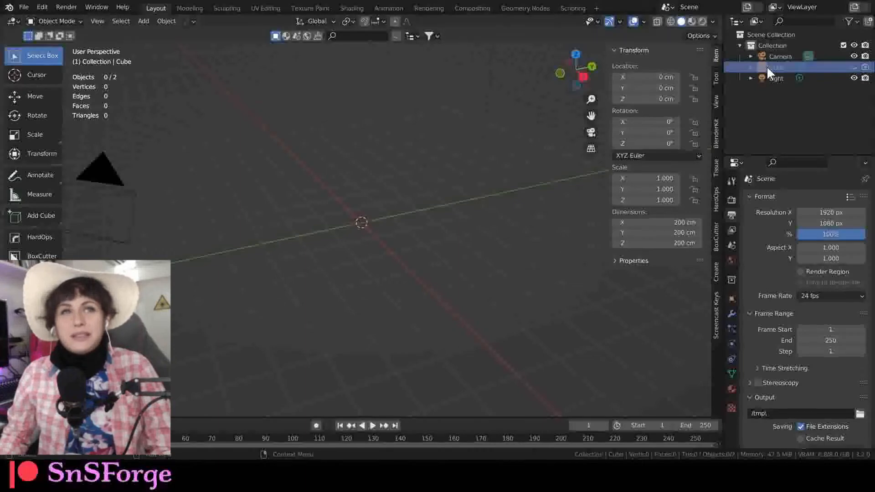
- Add a new collection under the Scene Collection and name it Collection scene
{"action": "left_click", "coordinate": [774, 35]}
{"action": "right_click", "coordinate": [775, 35]}
{"action": "left_click", "coordinate": [728, 37]}
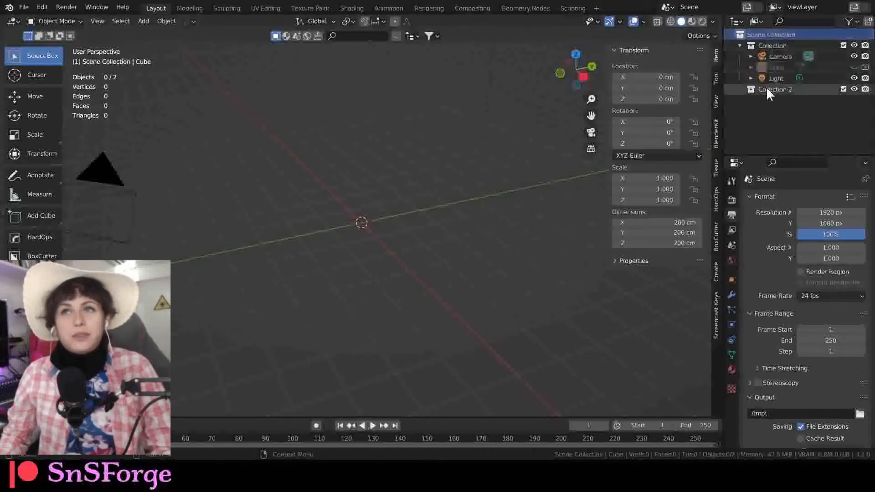
{"action": "double_click", "coordinate": [780, 89]}
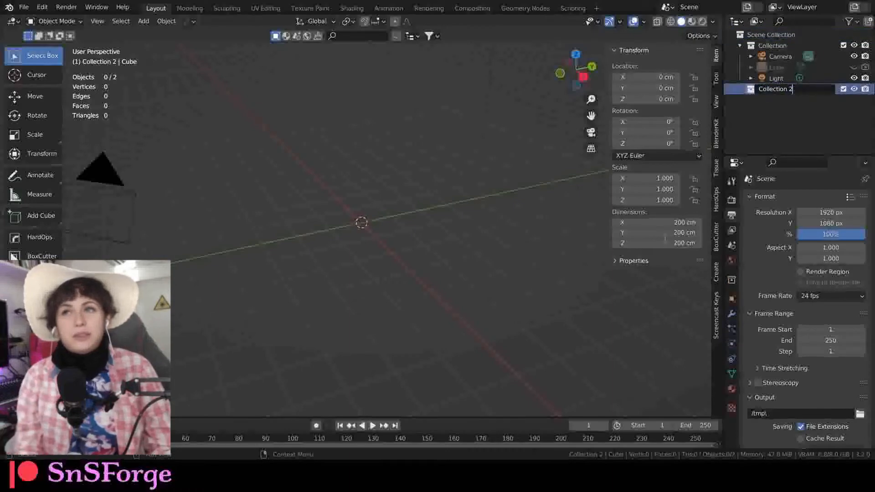
{"action": "key", "text": "BackSpace"}
{"action": "type", "text": "scene"}
{"action": "key", "text": "Return"}
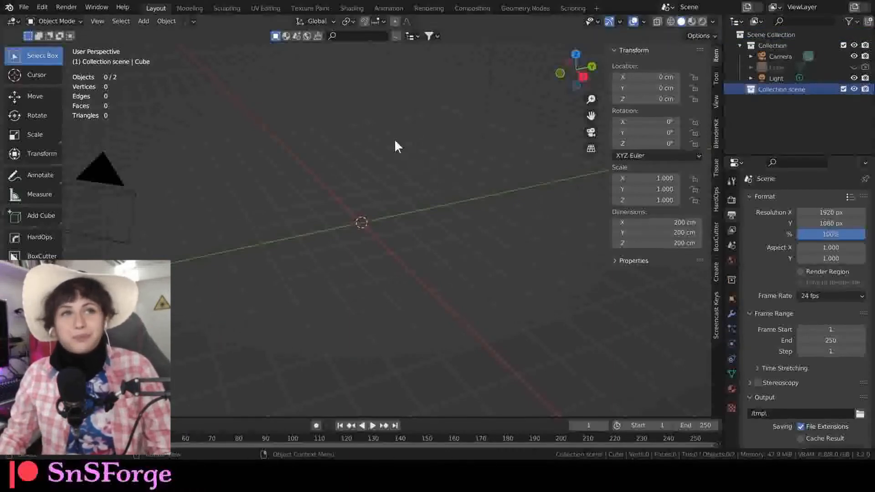
- Search the BlenderKit model library for Table and place the square dark Coffee Table at the world origin
{"action": "left_click", "coordinate": [396, 36]}
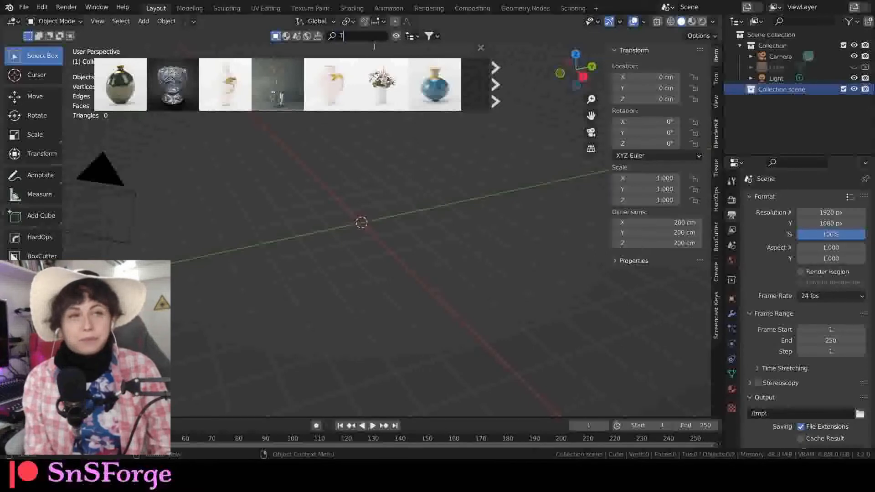
{"action": "type", "text": "Table"}
{"action": "key", "text": "Return"}
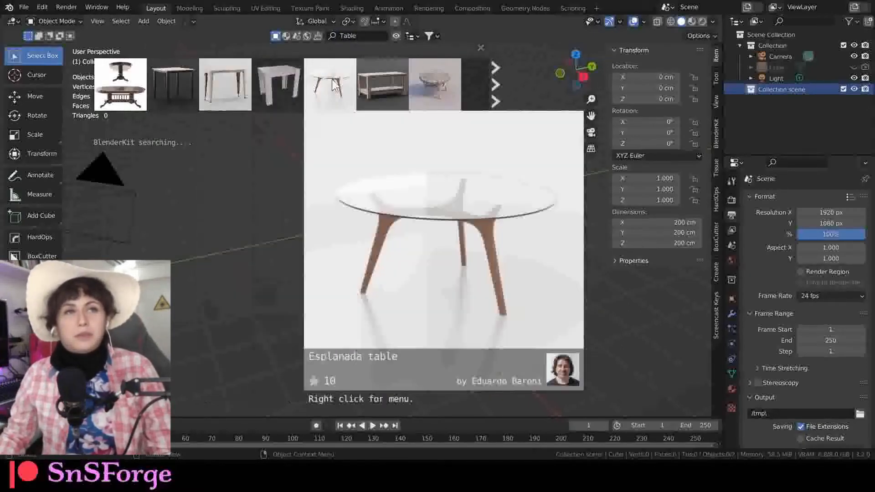
{"action": "mouse_move", "coordinate": [325, 82]}
{"action": "scroll", "coordinate": [325, 82], "scroll_direction": "down", "scroll_amount": 4}
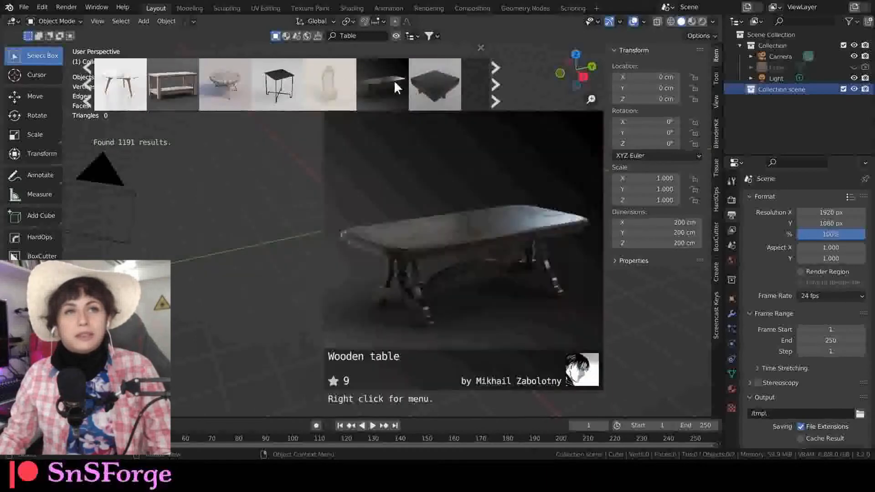
{"action": "left_click_drag", "start_coordinate": [428, 101], "coordinate": [416, 180]}
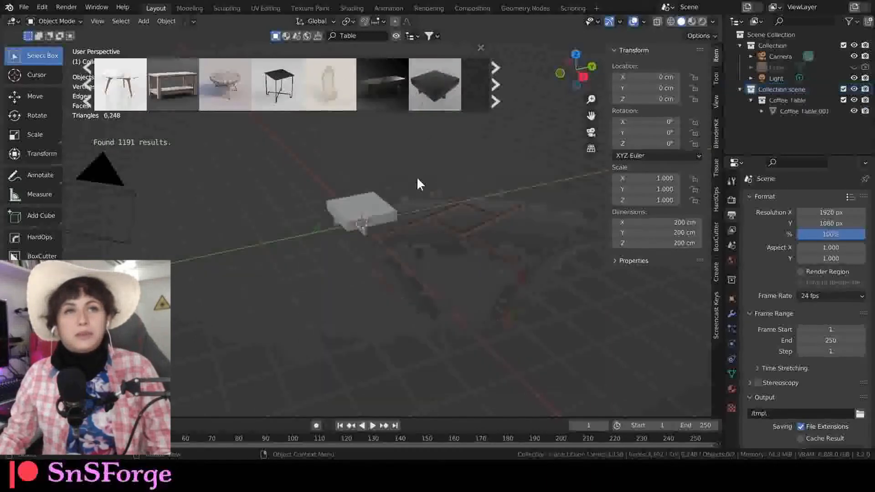
{"action": "scroll", "coordinate": [384, 207], "scroll_direction": "up", "scroll_amount": 3}
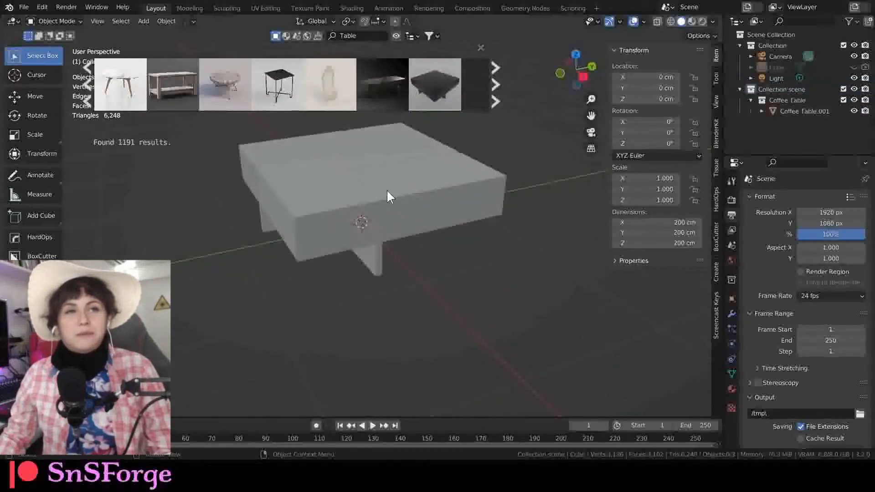
- Enter Edit Mode on the coffee table and select the small square face at the centre of its top
{"action": "middle_click_drag", "start_coordinate": [386, 190], "coordinate": [412, 187]}
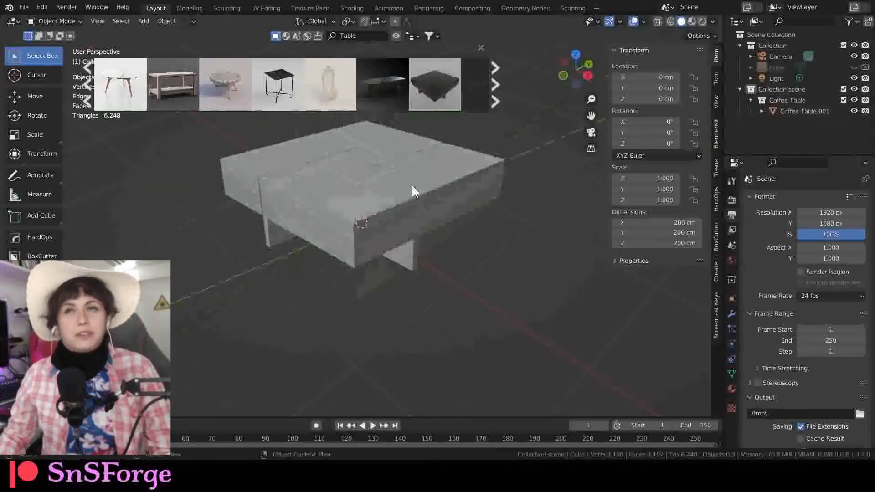
{"action": "left_click", "coordinate": [376, 199]}
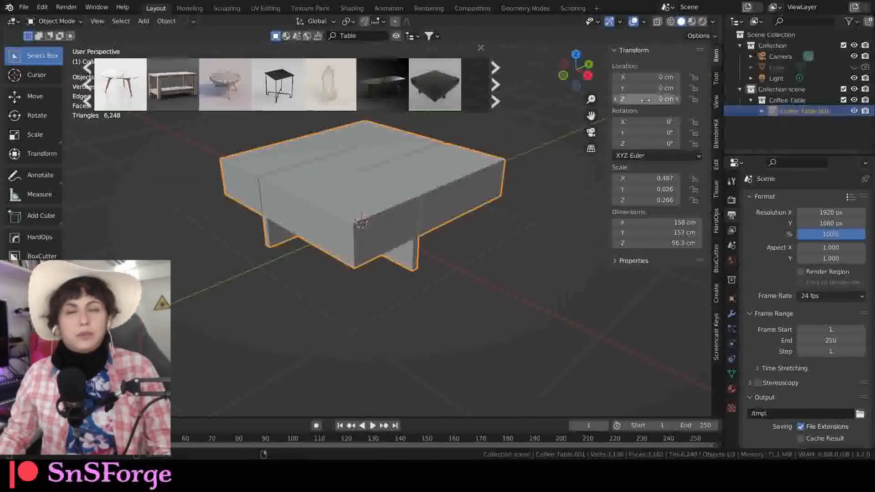
{"action": "middle_click_drag", "start_coordinate": [381, 225], "coordinate": [365, 215]}
{"action": "key", "text": "Tab"}
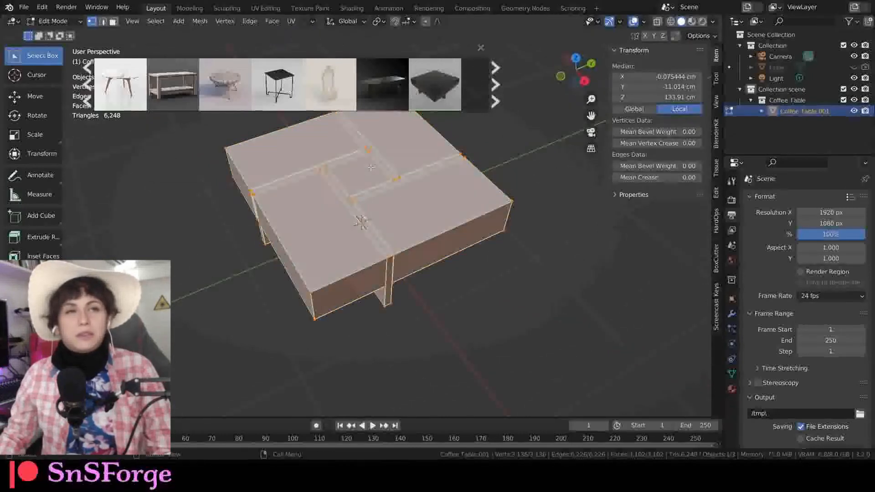
{"action": "key", "text": "3"}
{"action": "left_click", "coordinate": [353, 173]}
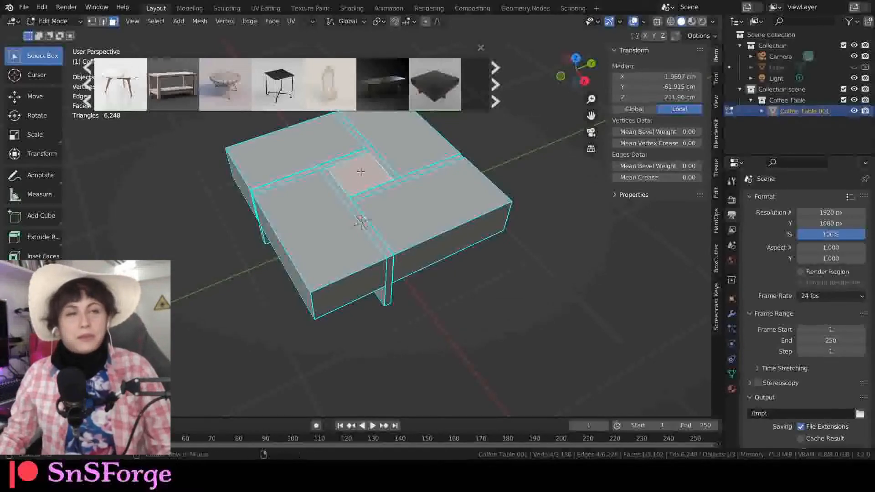
{"action": "key", "text": "alt+s"}
{"action": "key", "text": "Escape"}
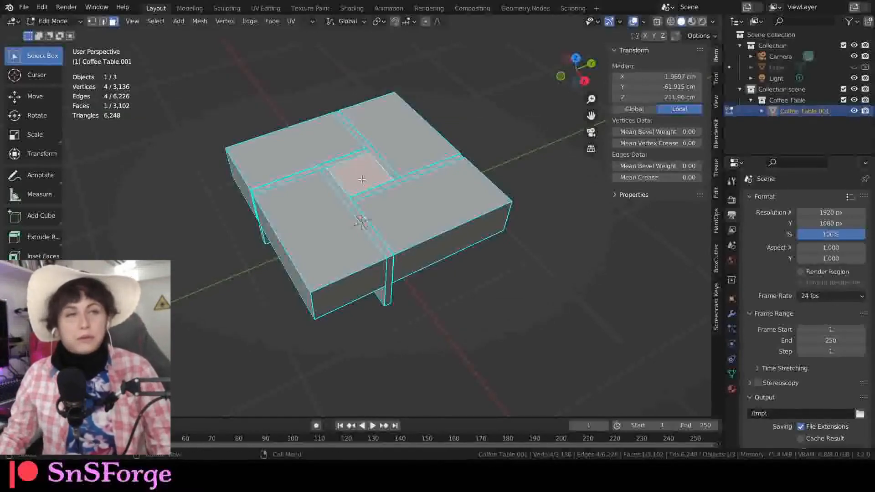
{"action": "right_click", "coordinate": [361, 178]}
{"action": "key", "text": "Escape"}
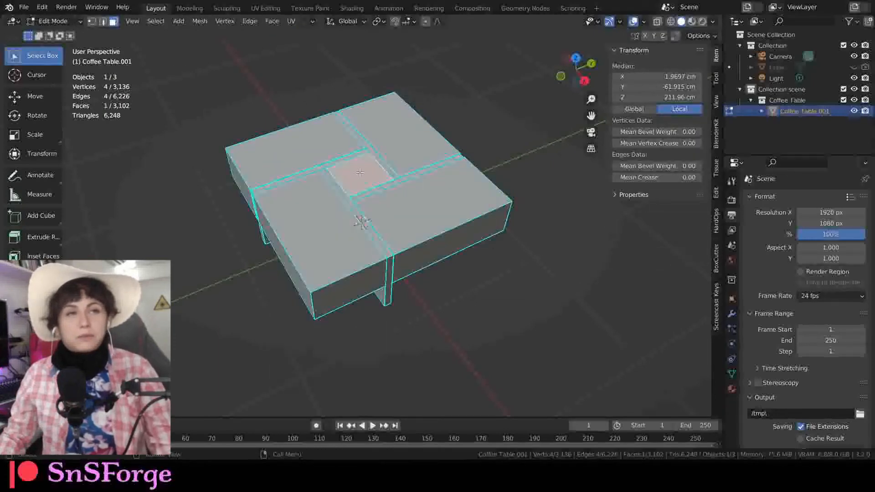
- Snap the 3D cursor to the selected tabletop face and return to Object Mode
{"action": "key", "text": "shift+s"}
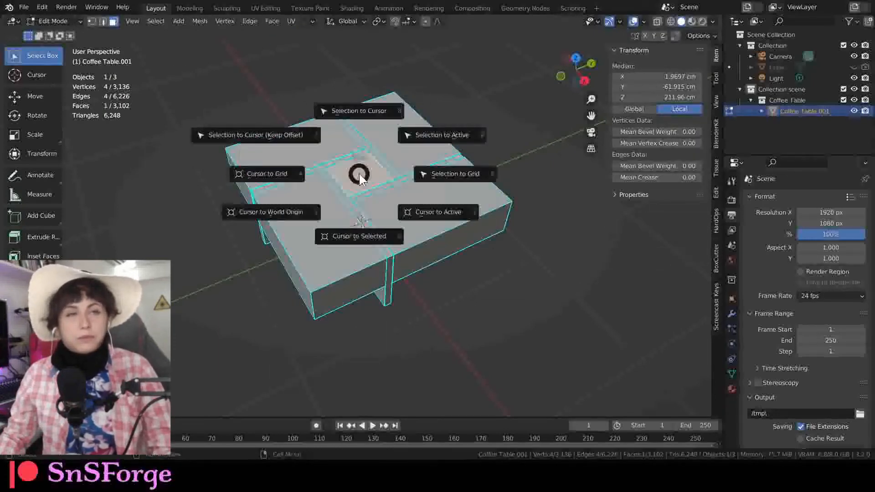
{"action": "left_click", "coordinate": [358, 236]}
{"action": "key", "text": "Tab"}
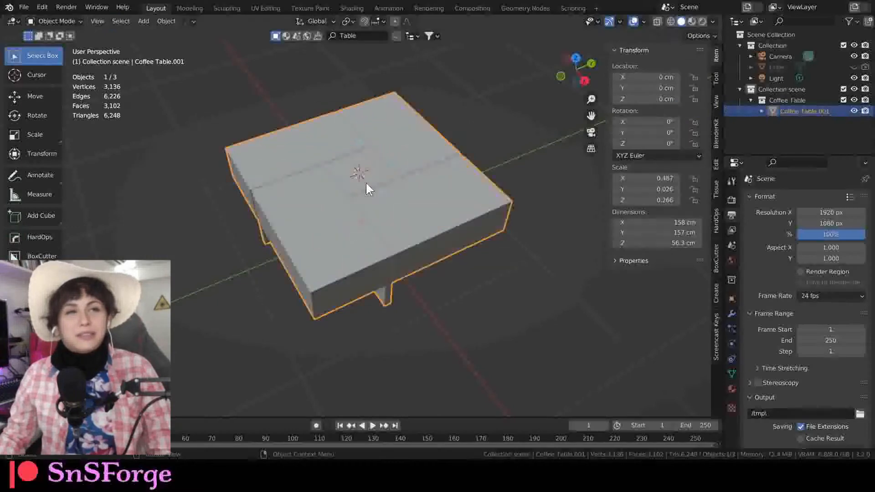
- Set the coffee table's origin to the 3D cursor
{"action": "right_click", "coordinate": [365, 177]}
{"action": "mouse_move", "coordinate": [366, 176]}
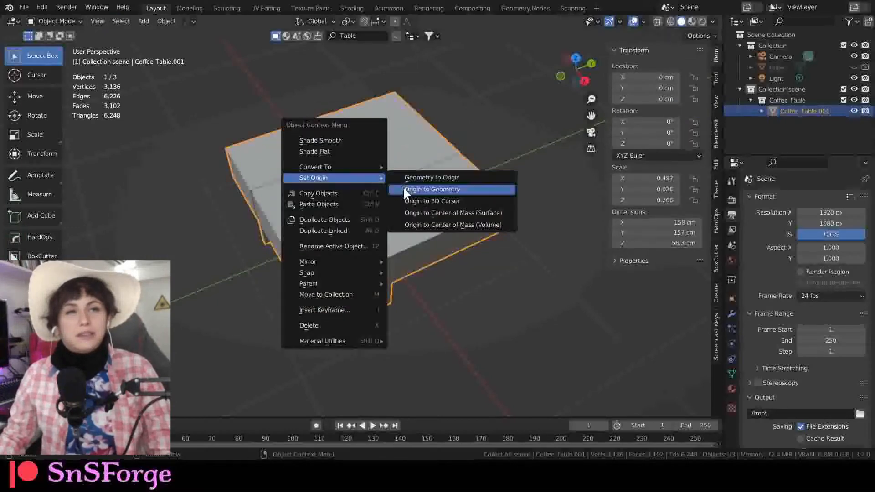
{"action": "left_click", "coordinate": [408, 203]}
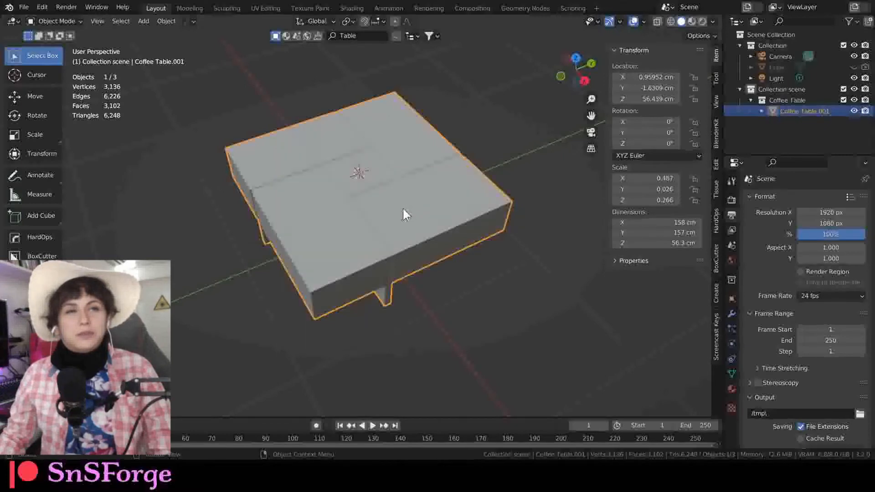
- Set the coffee table's Z location to 0 cm and snap the 3D cursor to the world origin
{"action": "scroll", "coordinate": [403, 206], "scroll_direction": "up", "scroll_amount": 4}
{"action": "middle_click_drag", "start_coordinate": [386, 170], "coordinate": [369, 131]}
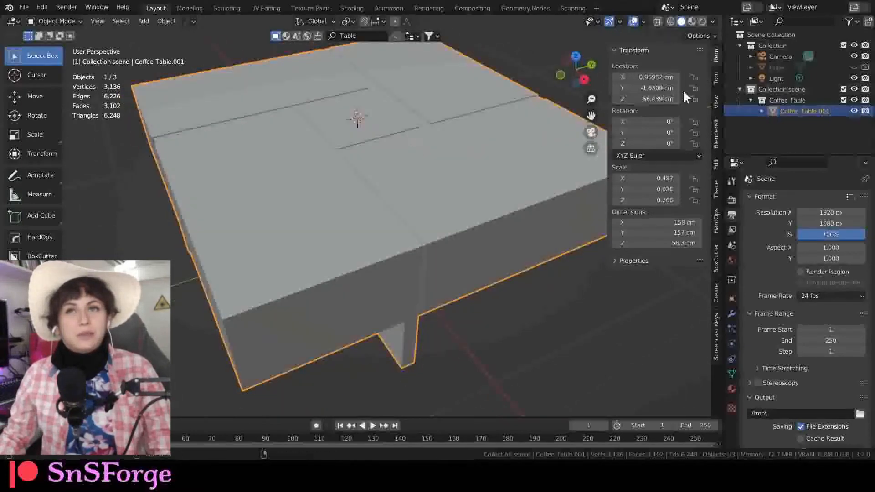
{"action": "double_click", "coordinate": [659, 98]}
{"action": "type", "text": "0"}
{"action": "key", "text": "Return"}
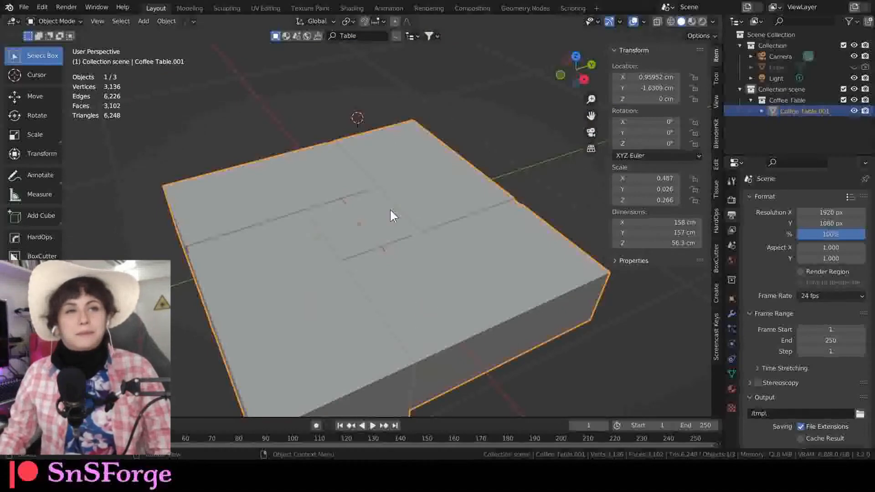
{"action": "key", "text": "shift+s"}
{"action": "left_click", "coordinate": [319, 249]}
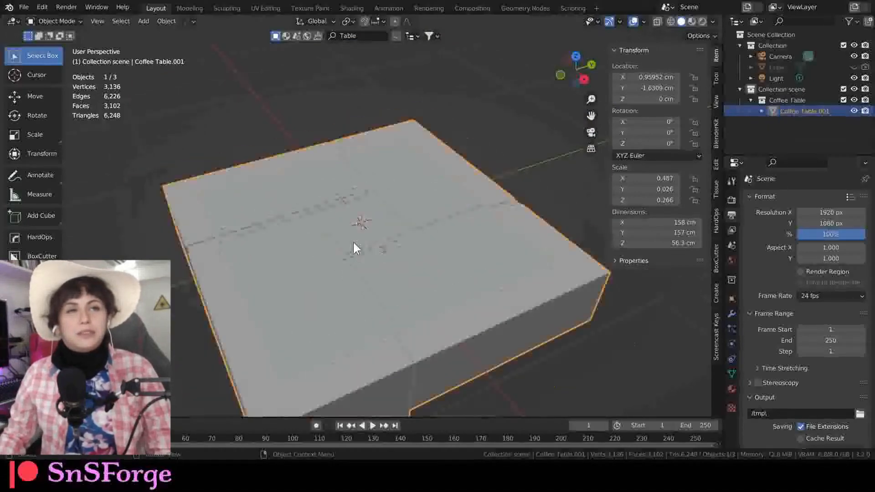
- Search the BlenderKit model library for vase and place the green and gold Geometric Vase at the centre of the tabletop
{"action": "scroll", "coordinate": [359, 236], "scroll_direction": "up", "scroll_amount": 5}
{"action": "middle_click_drag", "start_coordinate": [343, 211], "coordinate": [380, 230]}
{"action": "scroll", "coordinate": [358, 232], "scroll_direction": "down", "scroll_amount": 4}
{"action": "scroll", "coordinate": [358, 248], "scroll_direction": "up", "scroll_amount": 3}
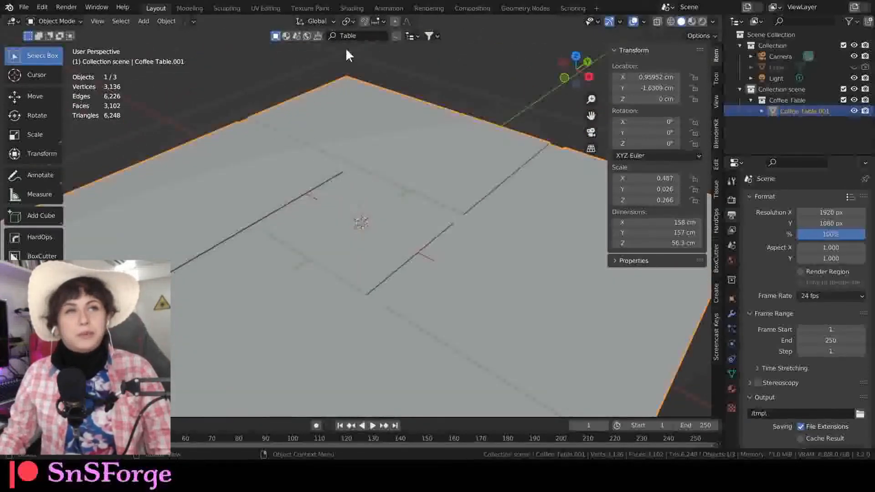
{"action": "left_click", "coordinate": [394, 36]}
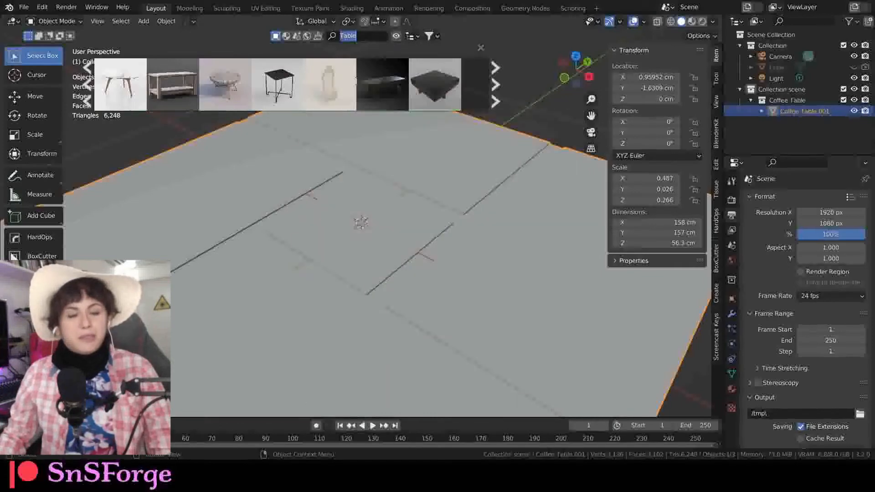
{"action": "type", "text": "e"}
{"action": "key", "text": "Return"}
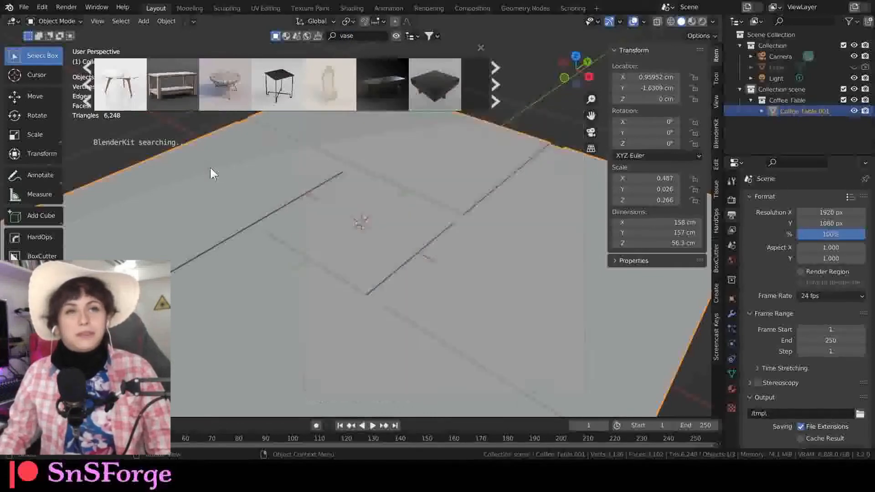
{"action": "mouse_move", "coordinate": [226, 88]}
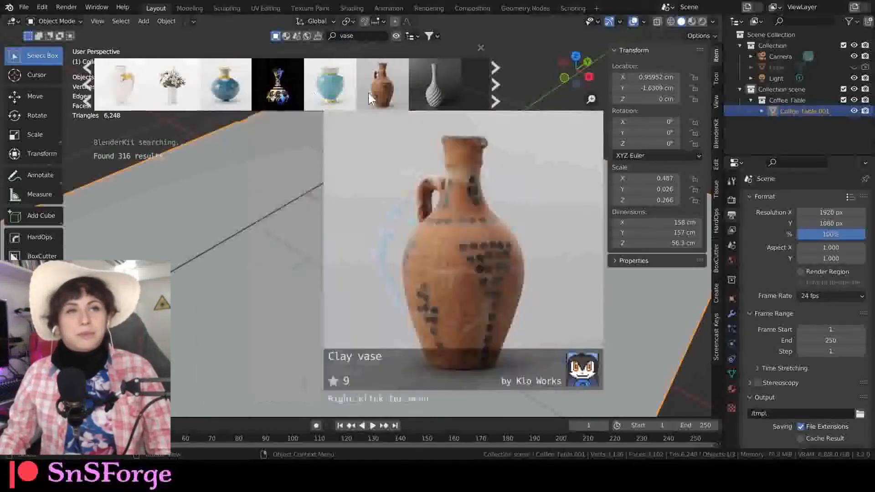
{"action": "mouse_move", "coordinate": [122, 79]}
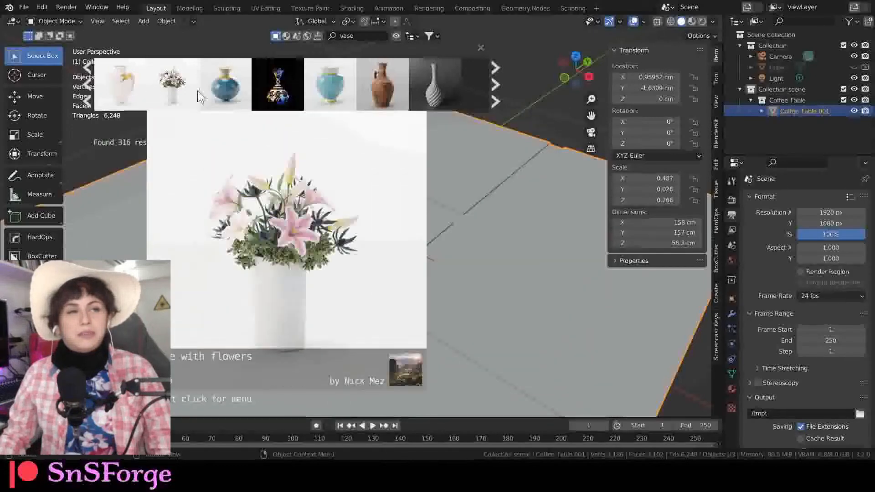
{"action": "scroll", "coordinate": [435, 94], "scroll_direction": "down", "scroll_amount": 2}
{"action": "mouse_move", "coordinate": [372, 91]}
{"action": "scroll", "coordinate": [388, 89], "scroll_direction": "down", "scroll_amount": 3}
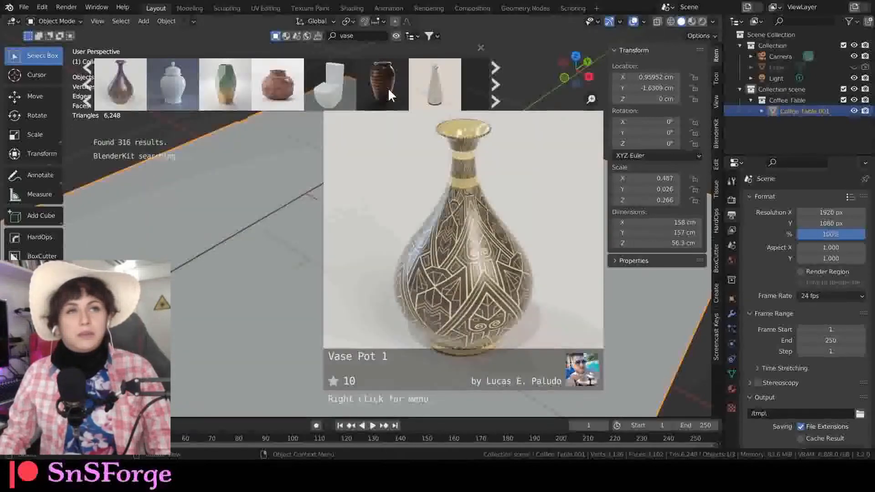
{"action": "left_click_drag", "start_coordinate": [226, 82], "coordinate": [365, 203]}
- Move the vase across the tabletop with Z locked, to about X 18.6 cm and Y 5.1 cm
{"action": "left_click", "coordinate": [372, 191]}
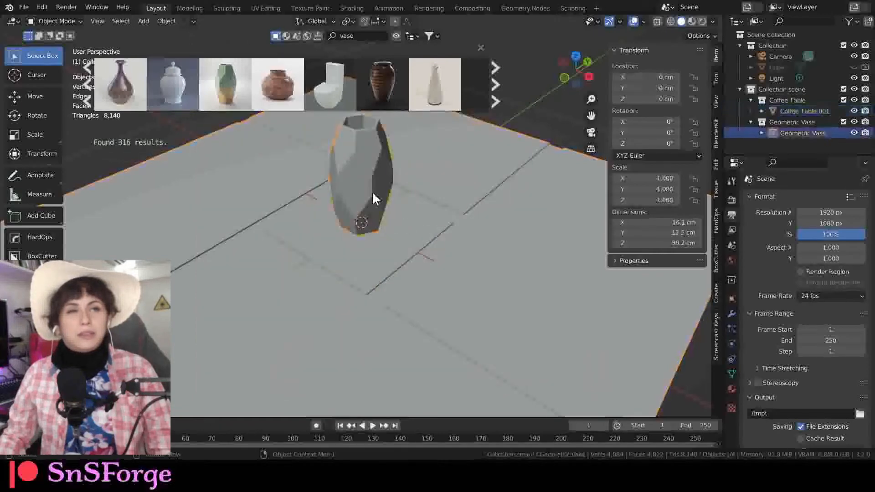
{"action": "key", "text": "g"}
{"action": "key", "text": "shift+z"}
{"action": "key", "text": "shift+z"}
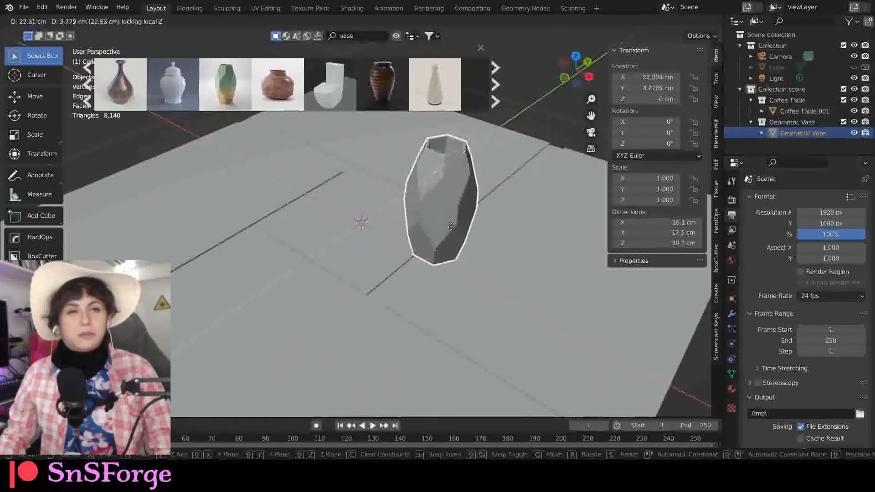
{"action": "left_click", "coordinate": [443, 218]}
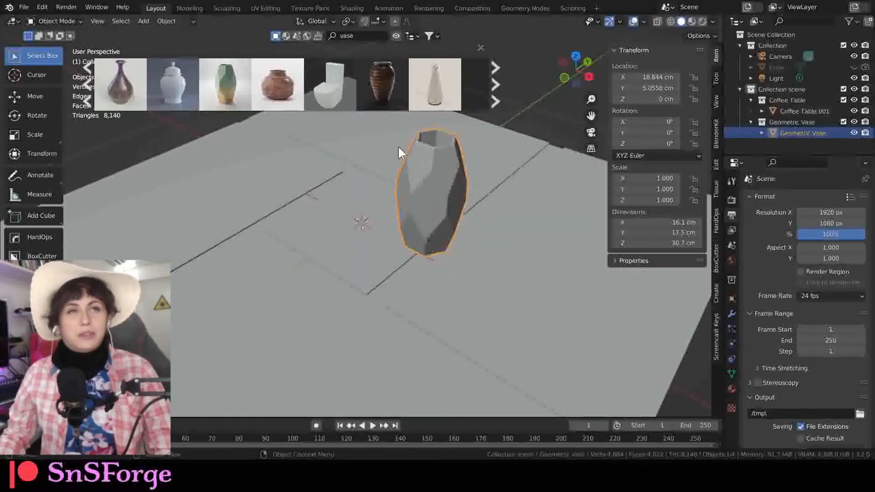
- Search the BlenderKit library for picture and place the black Tabletop Picture Frame at the centre of the tabletop
{"action": "left_click", "coordinate": [373, 36]}
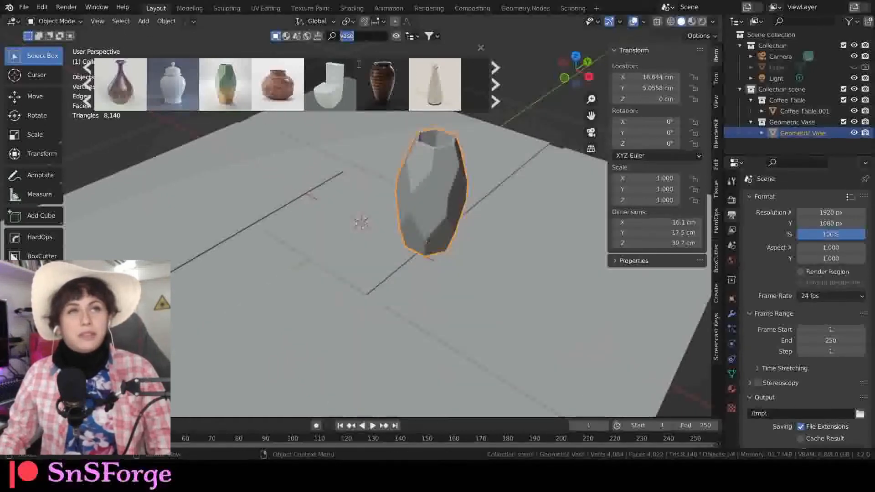
{"action": "type", "text": "p"}
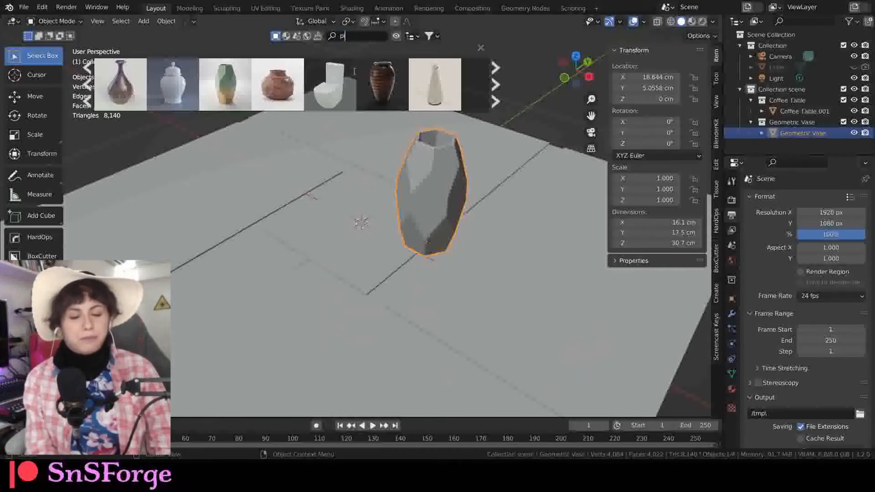
{"action": "type", "text": "icture"}
{"action": "key", "text": "Return"}
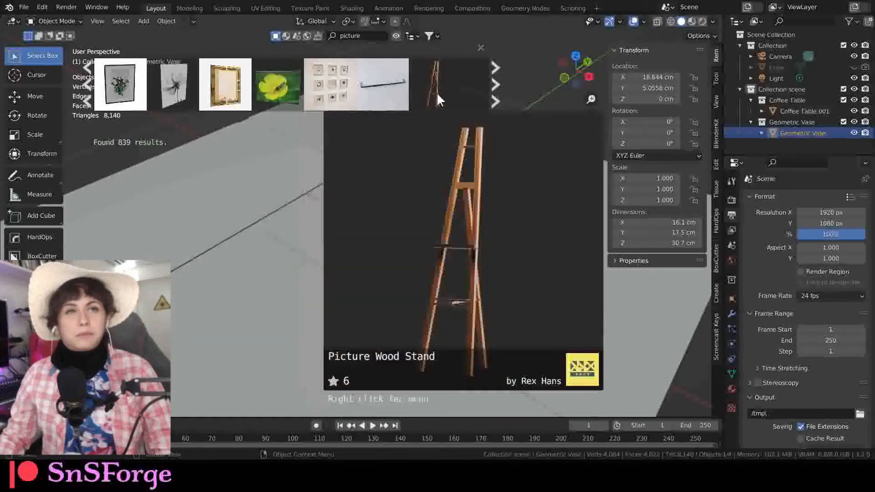
{"action": "scroll", "coordinate": [437, 93], "scroll_direction": "down", "scroll_amount": 2}
{"action": "scroll", "coordinate": [452, 94], "scroll_direction": "down", "scroll_amount": 5}
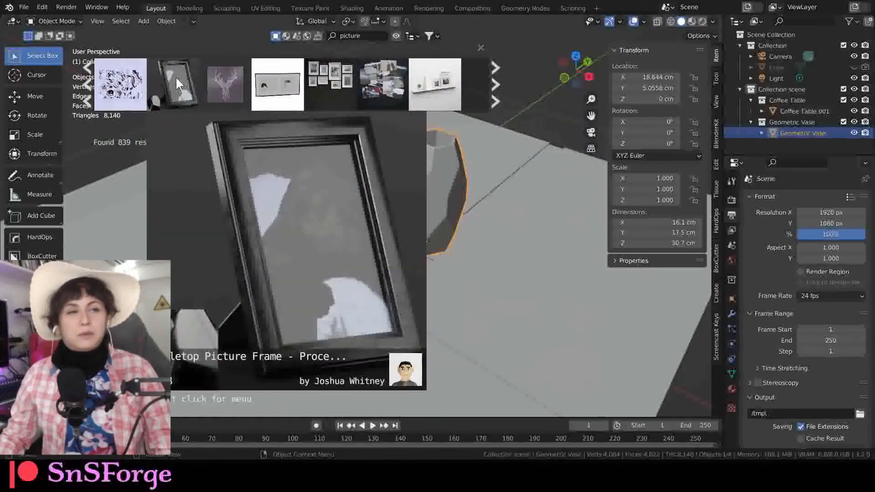
{"action": "left_click_drag", "start_coordinate": [179, 81], "coordinate": [380, 217]}
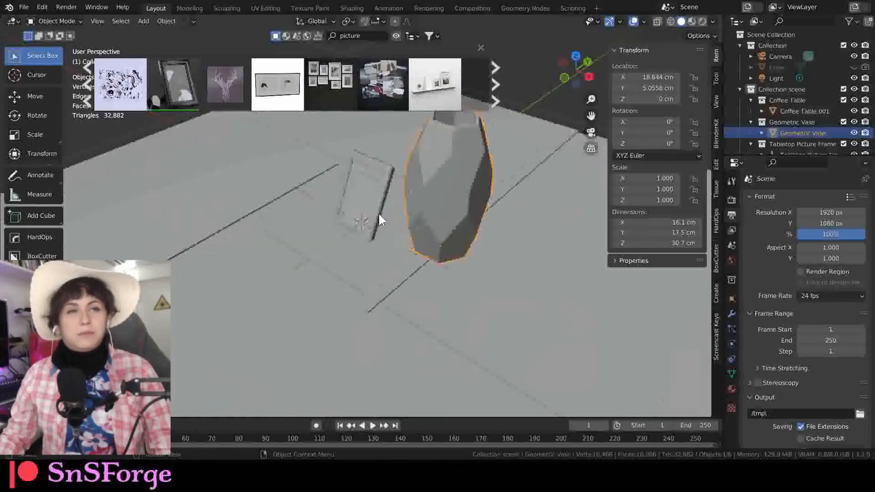
{"action": "left_click", "coordinate": [360, 228]}
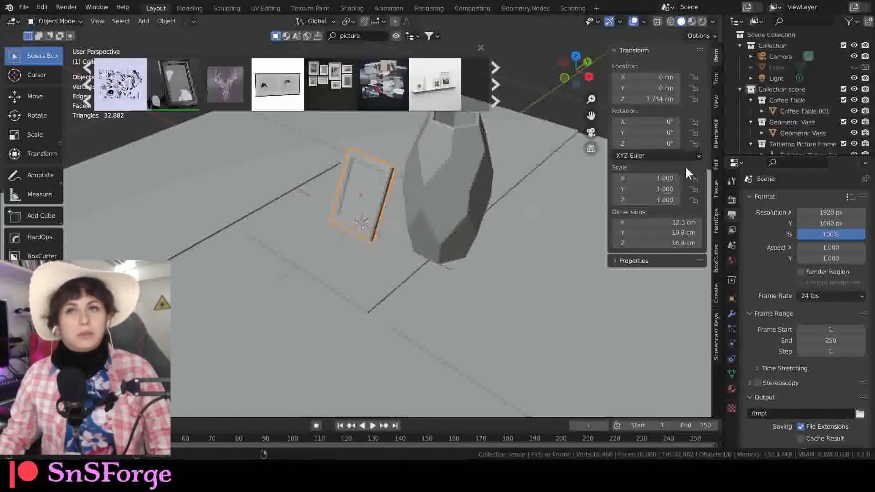
- Move the vase closer beside the picture frame with Z locked, to about X 15.6 cm and Y 0.5 cm
{"action": "middle_click_drag", "start_coordinate": [317, 266], "coordinate": [366, 263]}
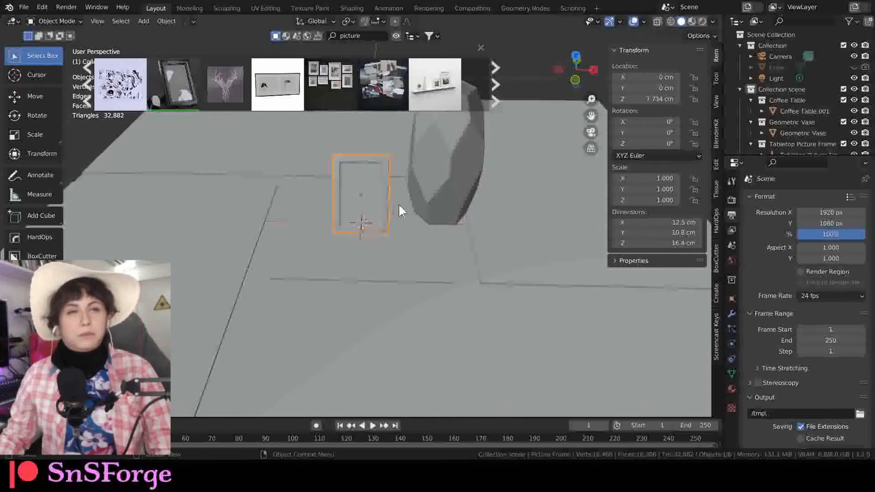
{"action": "left_click", "coordinate": [429, 200]}
{"action": "key", "text": "g"}
{"action": "key", "text": "shift+z"}
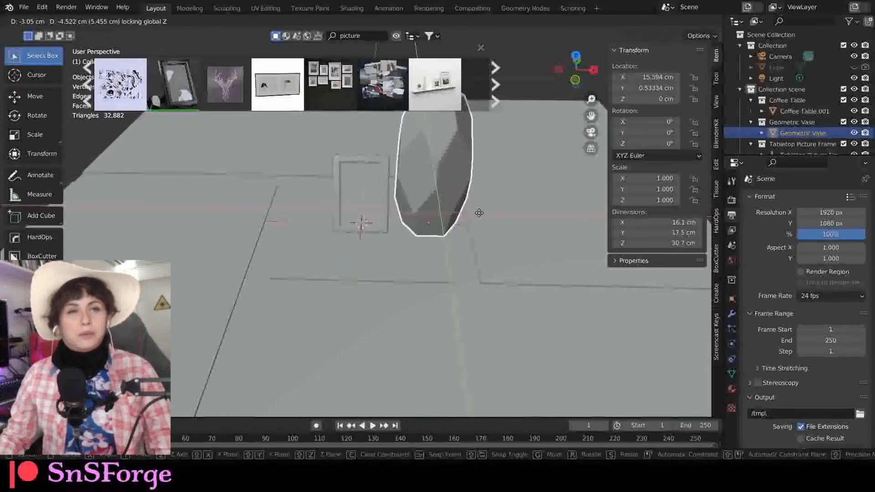
{"action": "left_click", "coordinate": [474, 214]}
{"action": "middle_click_drag", "start_coordinate": [474, 215], "coordinate": [401, 256]}
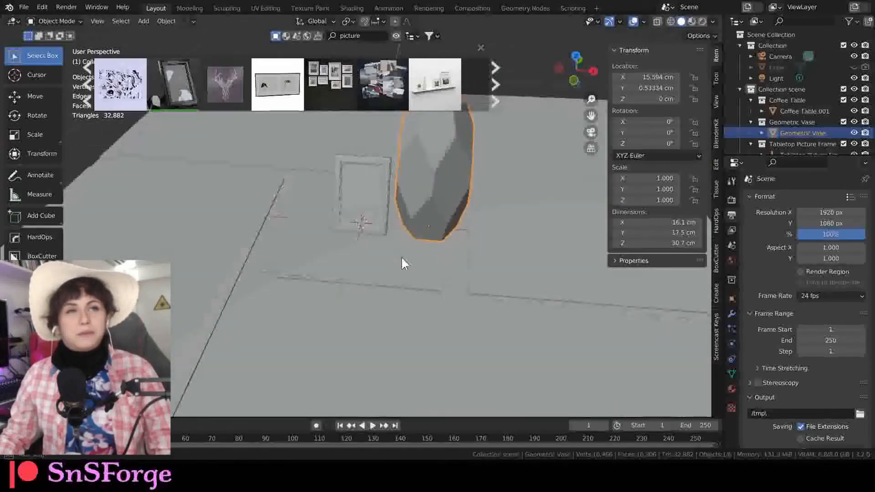
- Browse more picture results in the BlenderKit library, and hide the asset bar
{"action": "mouse_move", "coordinate": [281, 76]}
{"action": "scroll", "coordinate": [281, 76], "scroll_direction": "down", "scroll_amount": 3}
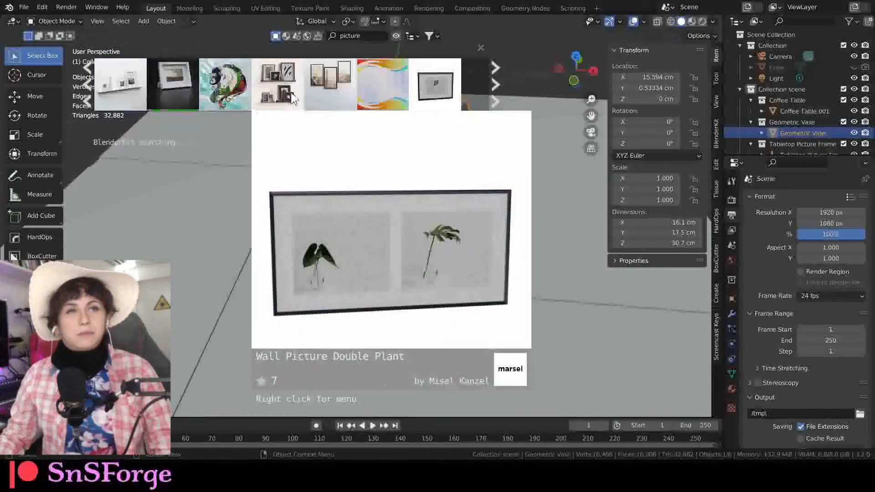
{"action": "scroll", "coordinate": [291, 86], "scroll_direction": "down", "scroll_amount": 3}
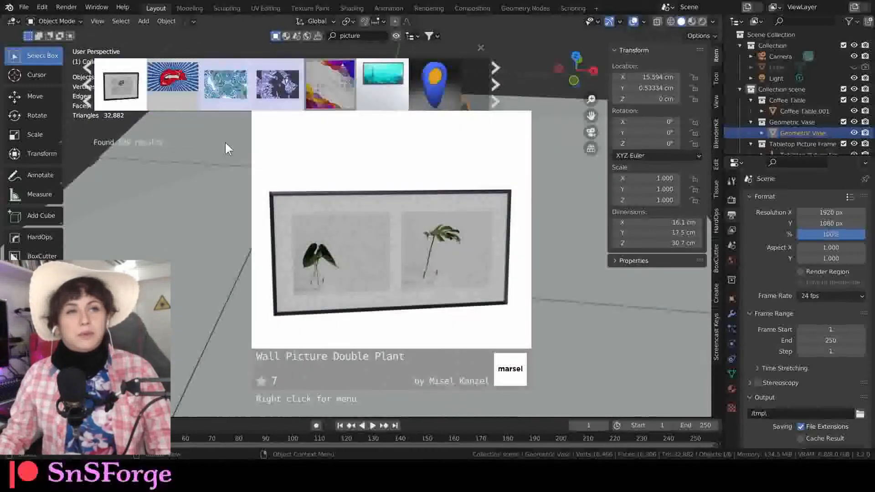
{"action": "left_click", "coordinate": [272, 174]}
{"action": "left_click_drag", "start_coordinate": [383, 75], "coordinate": [360, 218]}
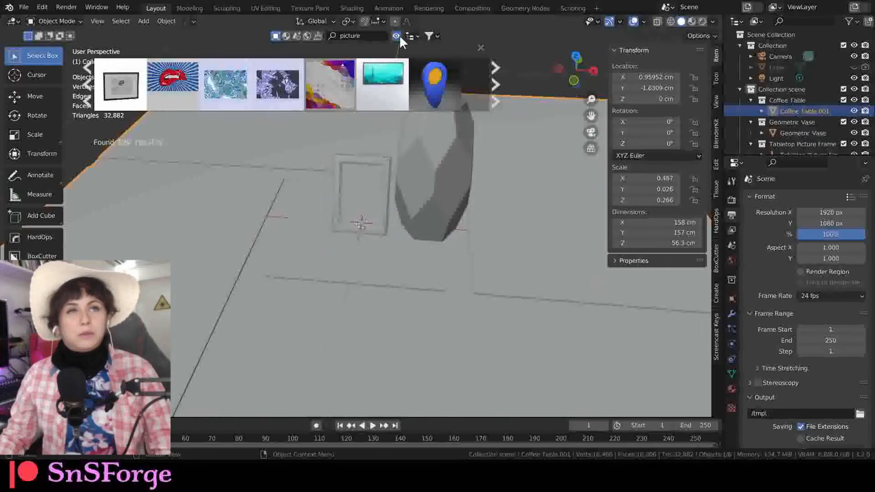
- Scale the picture frame to 2 on all axes and raise its Z location to about 14.8 cm
{"action": "mouse_move", "coordinate": [294, 225]}
{"action": "middle_mouse_down"}
{"action": "mouse_move", "coordinate": [420, 207]}
{"action": "mouse_move", "coordinate": [499, 209]}
{"action": "mouse_move", "coordinate": [496, 241]}
{"action": "mouse_move", "coordinate": [292, 234]}
{"action": "mouse_move", "coordinate": [308, 224]}
{"action": "mouse_move", "coordinate": [300, 227]}
{"action": "middle_mouse_up"}
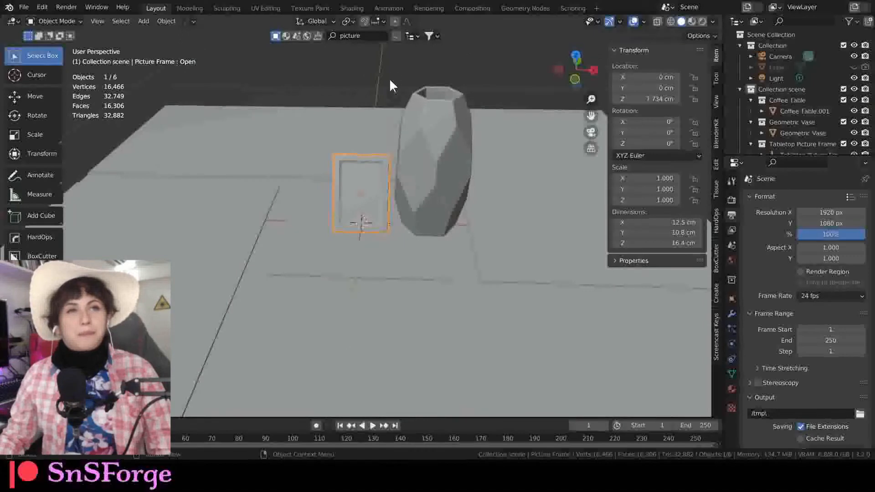
{"action": "left_click_drag", "start_coordinate": [656, 178], "coordinate": [656, 200]}
{"action": "type", "text": "2"}
{"action": "key", "text": "Return"}
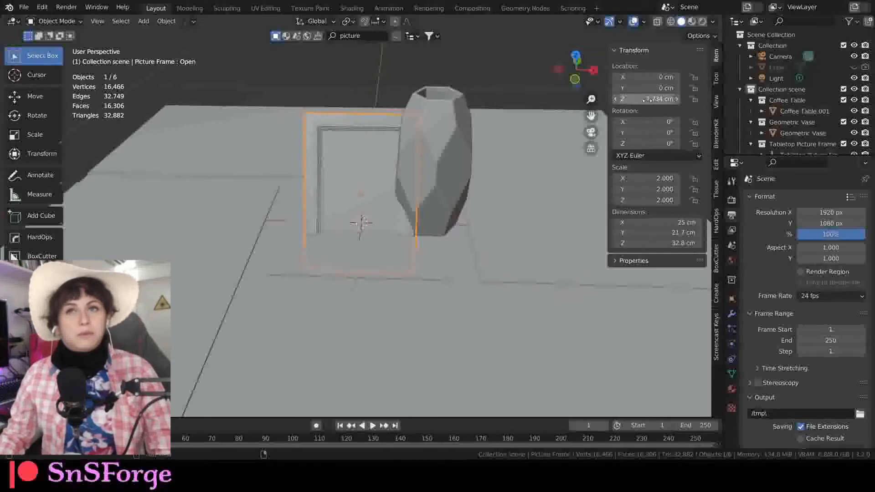
{"action": "left_click_drag", "start_coordinate": [647, 99], "coordinate": [665, 99]}
{"action": "scroll", "coordinate": [365, 241], "scroll_direction": "up", "scroll_amount": 8}
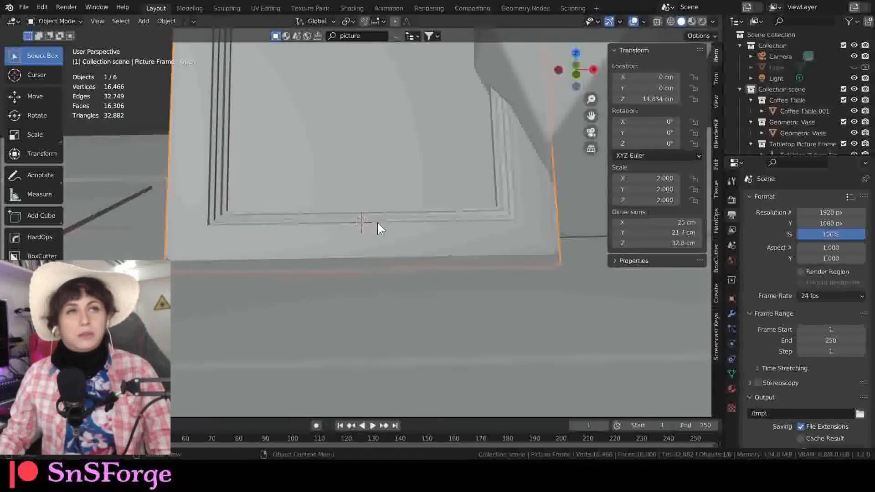
{"action": "middle_click_drag", "start_coordinate": [434, 212], "coordinate": [442, 188]}
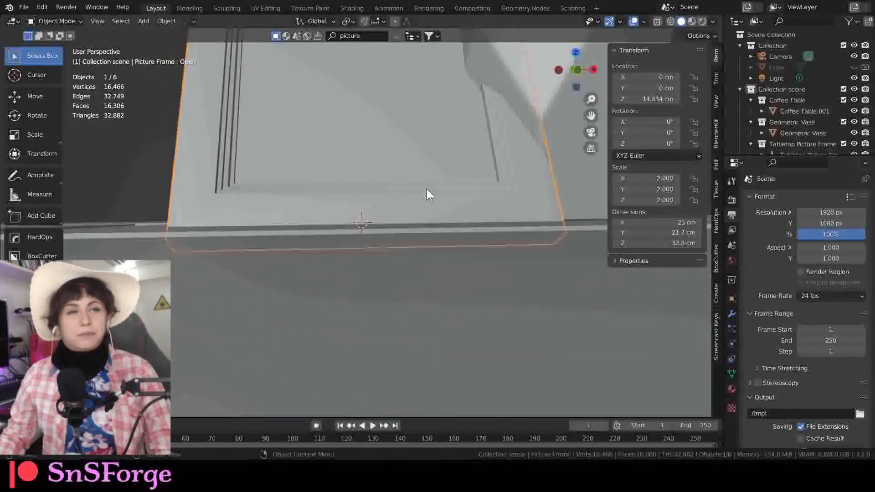
- Isolate the picture frame in local view and snap the 3D cursor to its bottom front edge in Edit Mode
{"action": "key", "text": "Tab"}
{"action": "mouse_move", "coordinate": [383, 240]}
{"action": "middle_mouse_down"}
{"action": "mouse_move", "coordinate": [400, 185]}
{"action": "mouse_move", "coordinate": [383, 254]}
{"action": "middle_mouse_up"}
{"action": "key", "text": "KP_Divide"}
{"action": "mouse_move", "coordinate": [357, 327]}
{"action": "middle_mouse_down"}
{"action": "mouse_move", "coordinate": [362, 344]}
{"action": "mouse_move", "coordinate": [361, 332]}
{"action": "middle_mouse_up"}
{"action": "key", "text": "alt+a"}
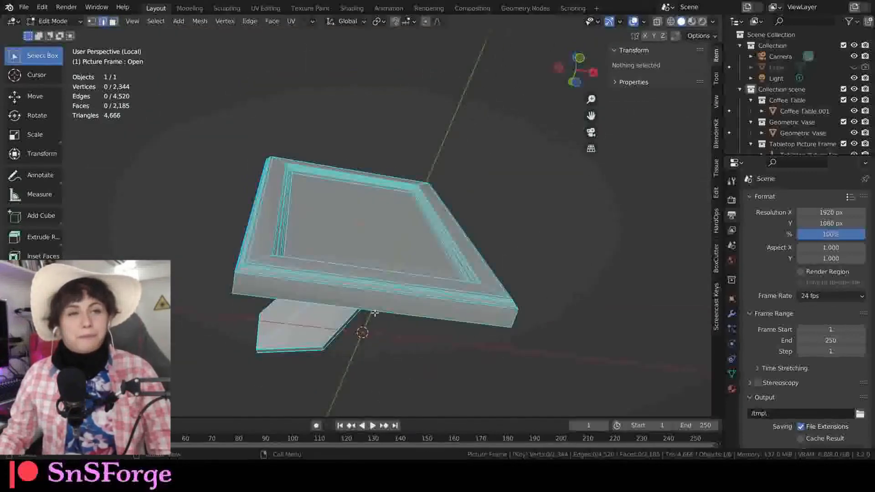
{"action": "left_click", "coordinate": [375, 313]}
{"action": "key", "text": "shift+s"}
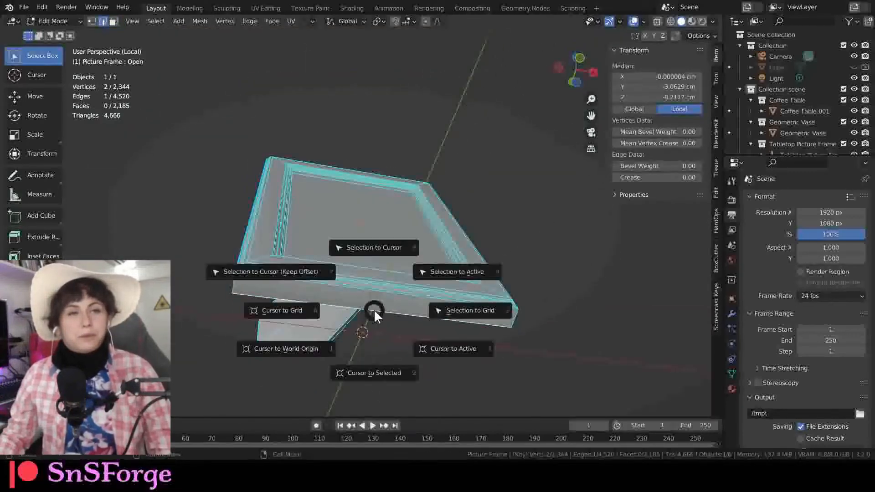
{"action": "left_click", "coordinate": [377, 371]}
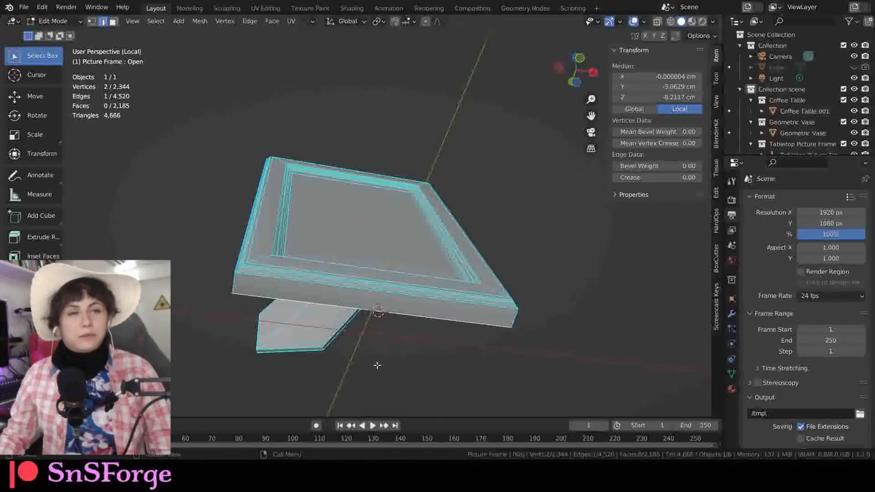
- Set the picture frame's origin to the 3D cursor
{"action": "key", "text": "Tab"}
{"action": "right_click", "coordinate": [389, 306]}
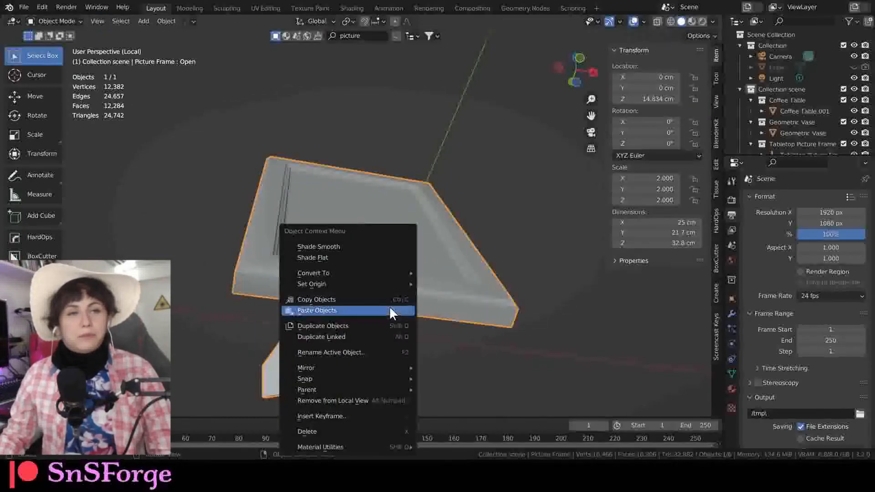
{"action": "mouse_move", "coordinate": [389, 284]}
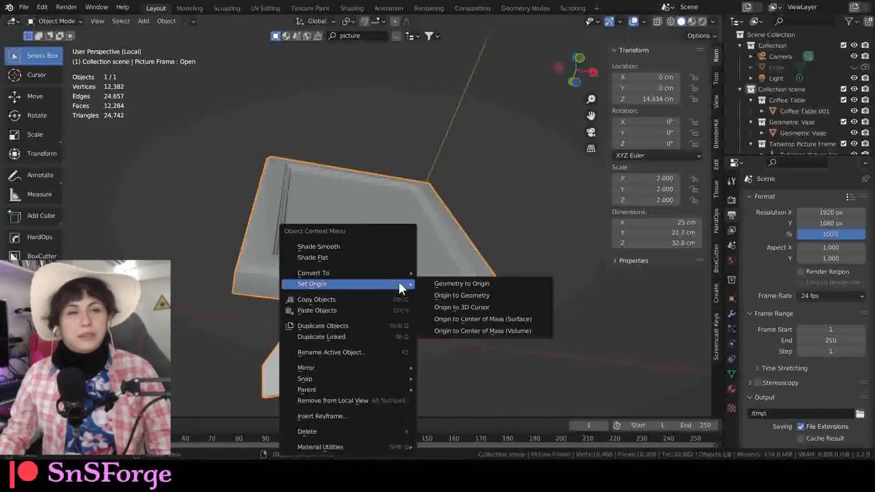
{"action": "left_click", "coordinate": [463, 307]}
{"action": "key", "text": "Tab"}
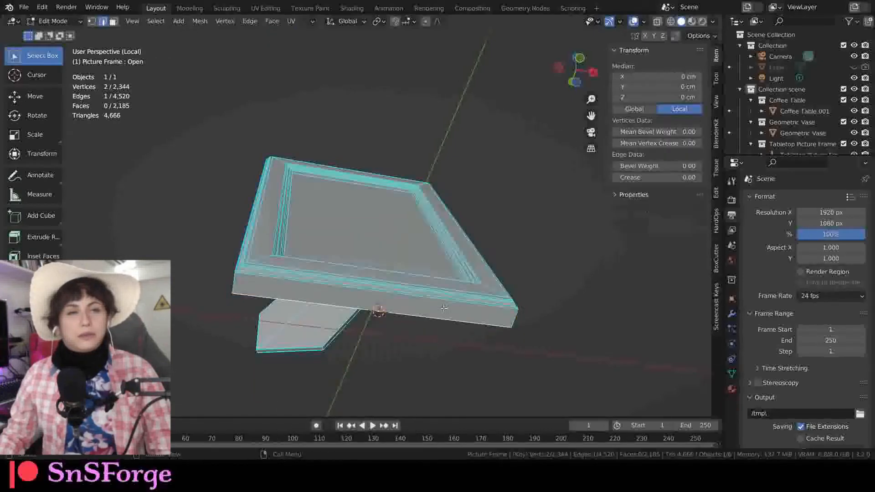
{"action": "right_click", "coordinate": [419, 332]}
{"action": "key", "text": "Tab"}
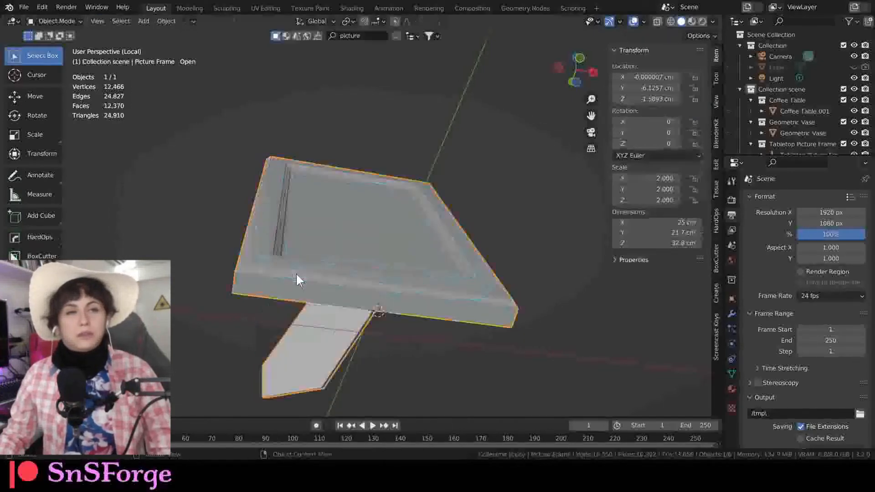
- Set the picture frame's Z location to 0 cm and leave local view
{"action": "left_click", "coordinate": [646, 99]}
{"action": "type", "text": "0"}
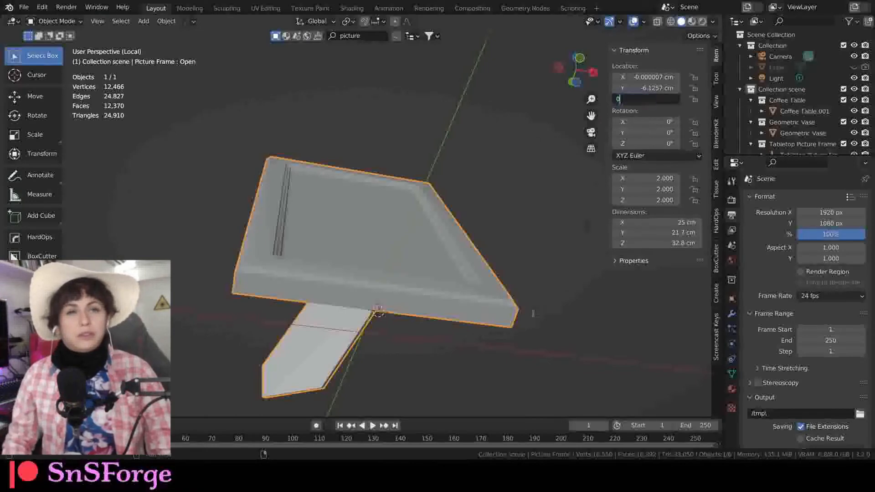
{"action": "key", "text": "Return"}
{"action": "key", "text": "Tab"}
{"action": "middle_click_drag", "start_coordinate": [396, 255], "coordinate": [377, 305]}
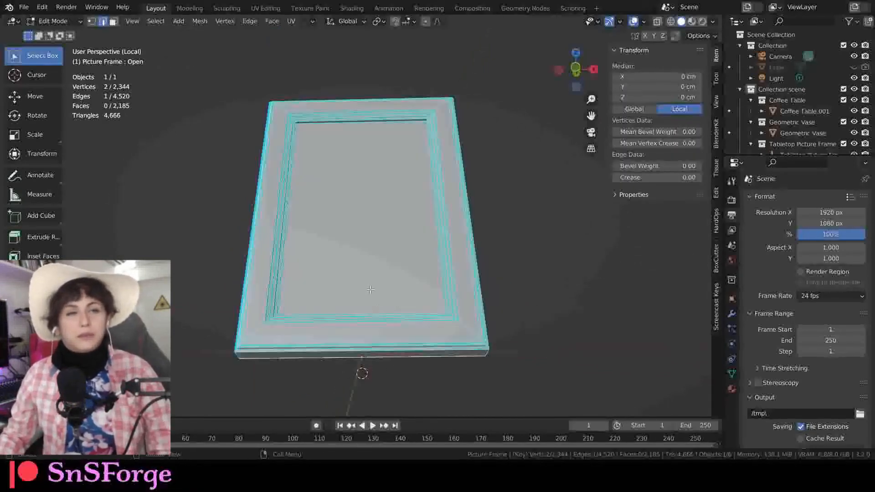
{"action": "key", "text": "Tab"}
{"action": "key", "text": "KP_Divide"}
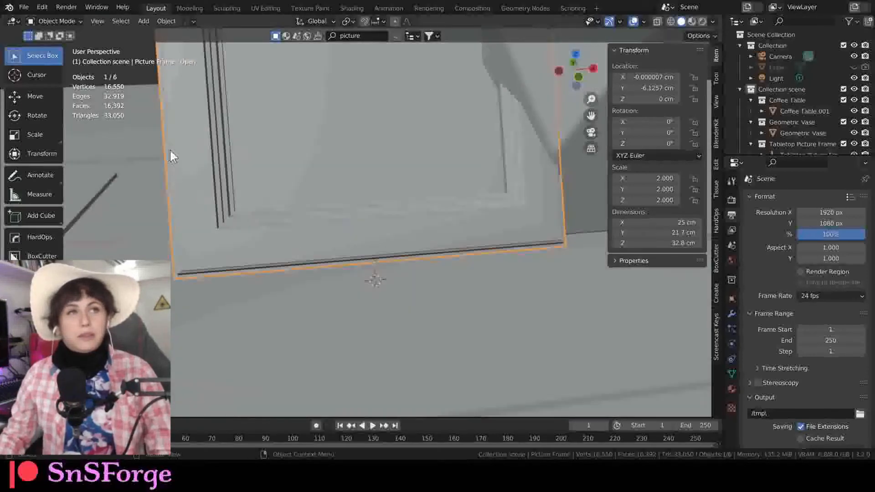
- Snap the 3D cursor back to the world origin
{"action": "key", "text": "shift+s"}
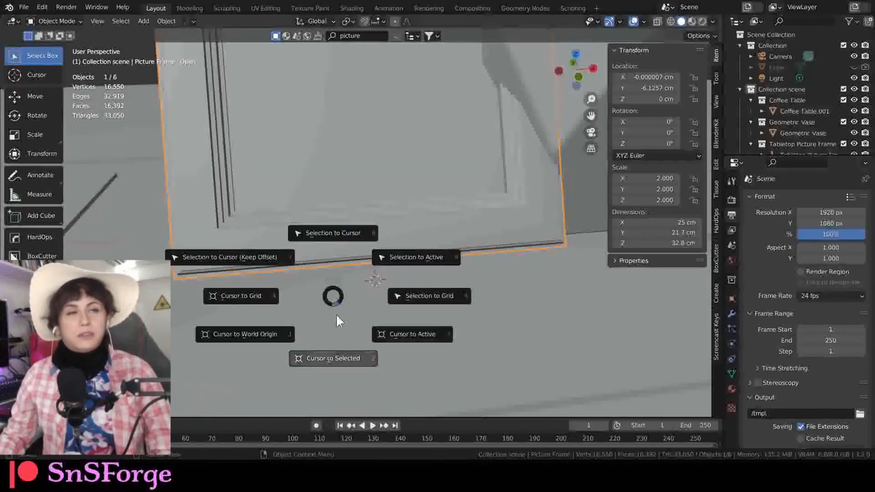
{"action": "left_click", "coordinate": [242, 340]}
{"action": "middle_click_drag", "start_coordinate": [332, 322], "coordinate": [309, 346]}
{"action": "scroll", "coordinate": [324, 318], "scroll_direction": "down", "scroll_amount": 3}
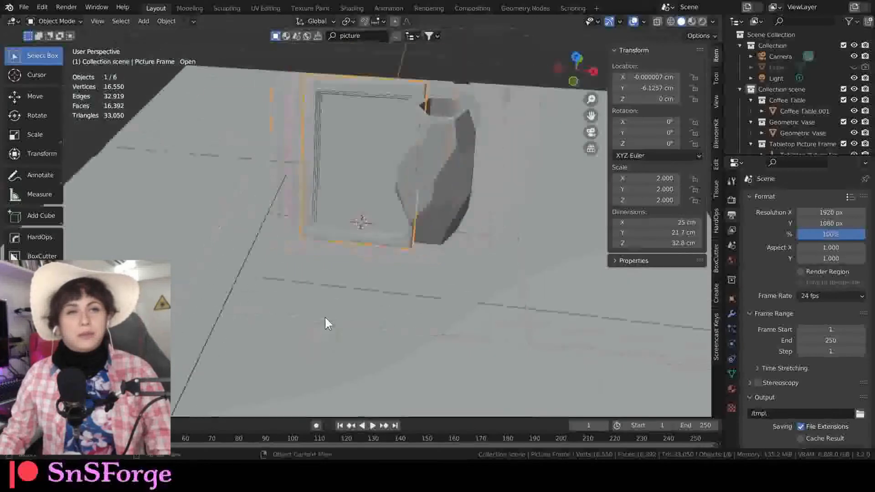
- Move the vase clear of the enlarged picture frame with Z locked, to about X 21.3 cm and Y 0.8 cm
{"action": "left_click", "coordinate": [430, 214]}
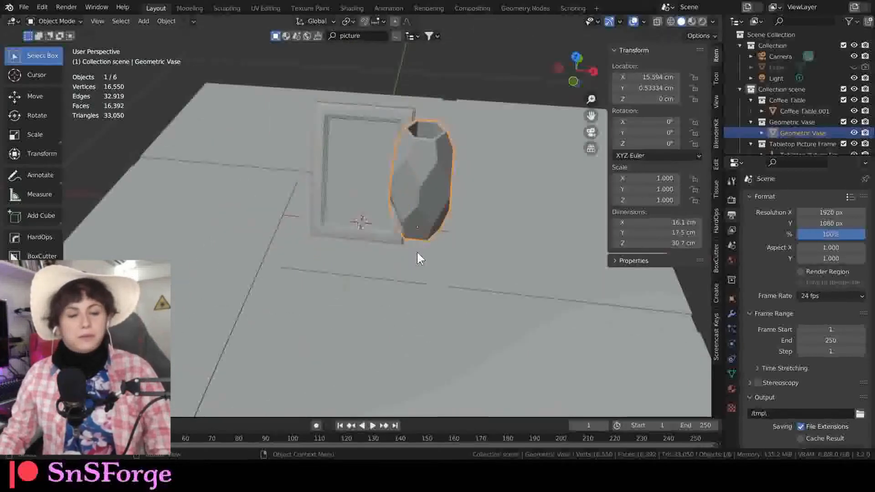
{"action": "key", "text": "g"}
{"action": "key", "text": "shift+z"}
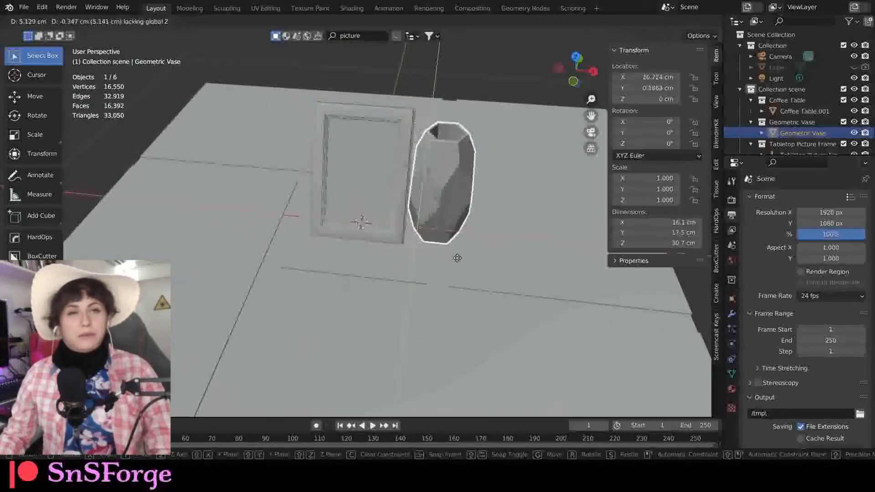
{"action": "left_click", "coordinate": [459, 252]}
{"action": "mouse_move", "coordinate": [417, 275]}
{"action": "middle_mouse_down"}
{"action": "mouse_move", "coordinate": [422, 266]}
{"action": "mouse_move", "coordinate": [370, 249]}
{"action": "mouse_move", "coordinate": [410, 272]}
{"action": "middle_mouse_up"}
{"action": "middle_click_drag", "start_coordinate": [414, 273], "coordinate": [401, 283]}
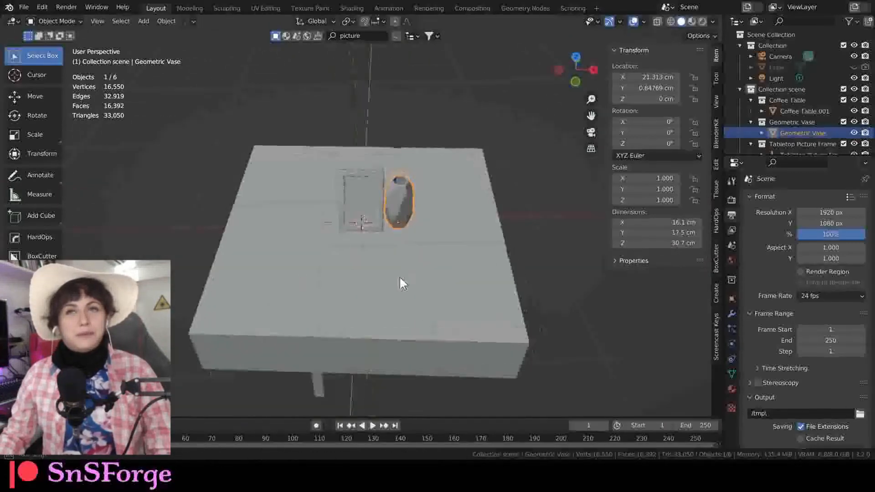
{"action": "middle_click_drag", "start_coordinate": [294, 222], "coordinate": [346, 223]}
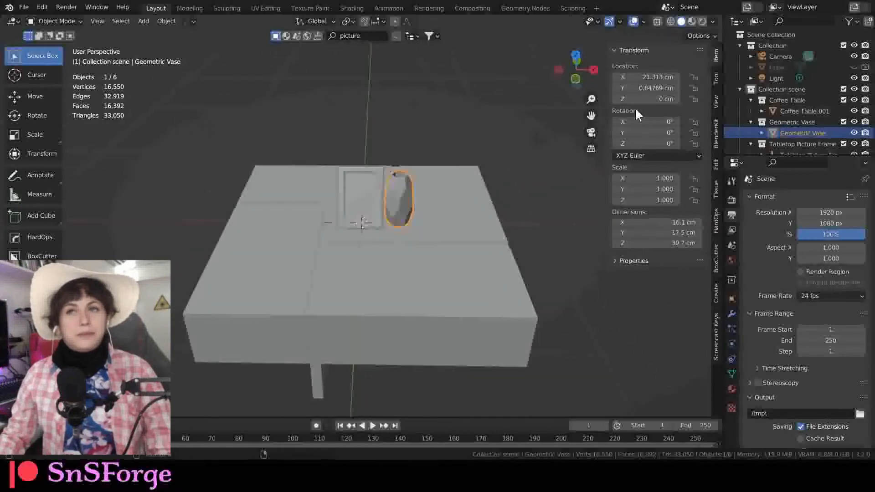
- Make the default Cube visible in the viewport and in renders, and hide the Collection scene collection in the viewport
{"action": "left_click", "coordinate": [788, 90]}
{"action": "left_click", "coordinate": [778, 69]}
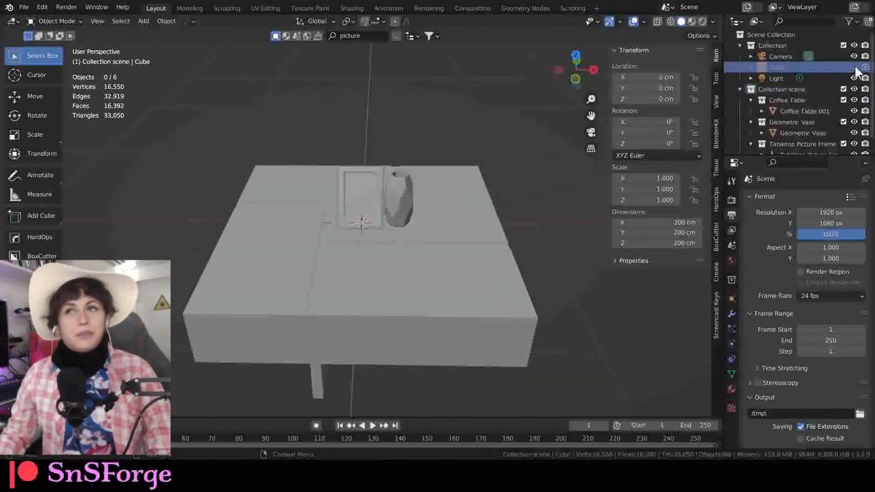
{"action": "left_click", "coordinate": [854, 67]}
{"action": "left_click", "coordinate": [864, 68]}
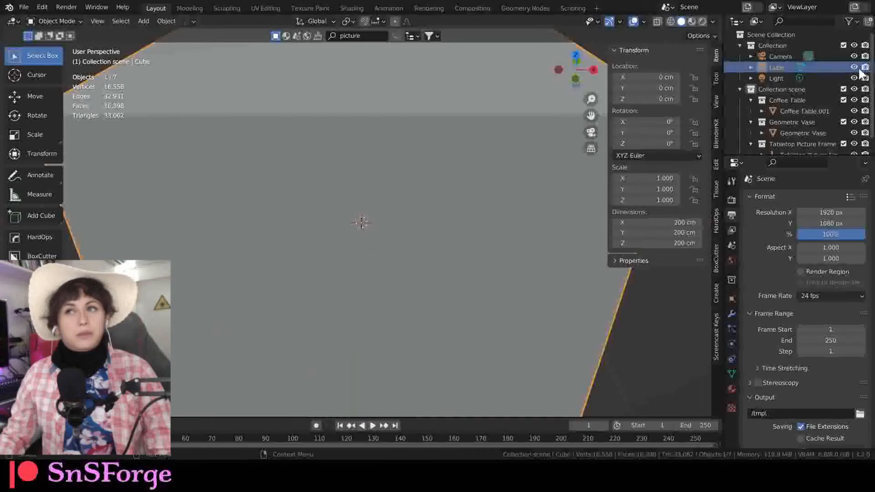
{"action": "left_click", "coordinate": [853, 89]}
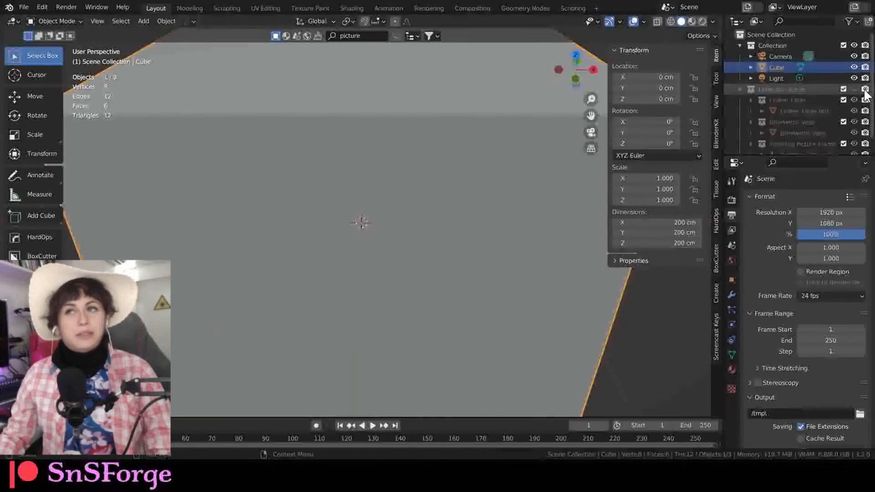
- Collapse the Collection scene collection, then create a new geometry node tree on the Cube and enlarge the node editor area
{"action": "left_click", "coordinate": [741, 88]}
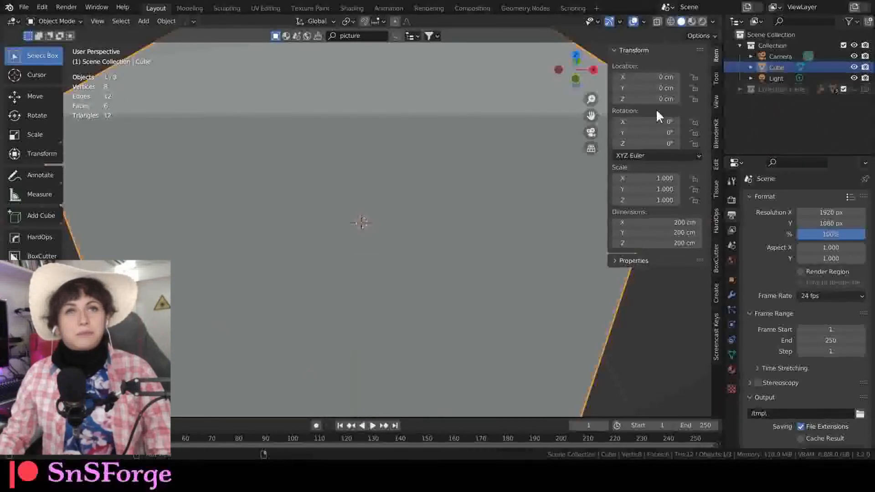
{"action": "left_click", "coordinate": [524, 8]}
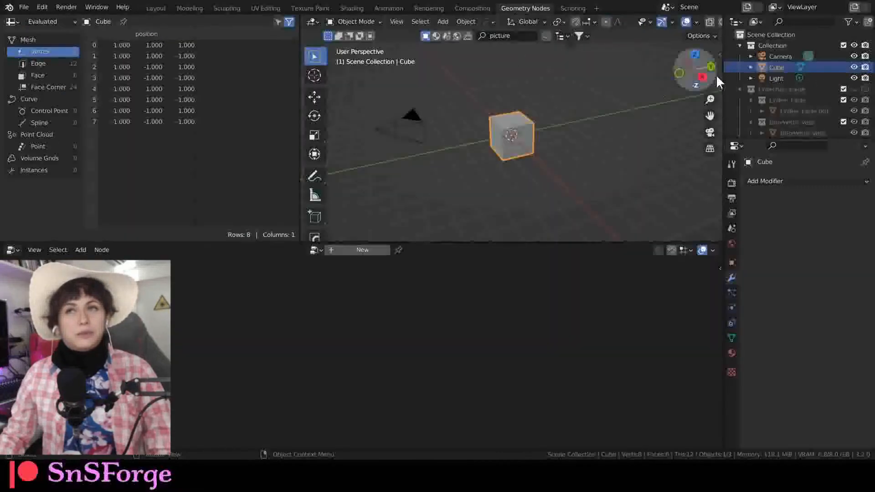
{"action": "left_click", "coordinate": [373, 250]}
{"action": "left_click_drag", "start_coordinate": [418, 242], "coordinate": [427, 162]}
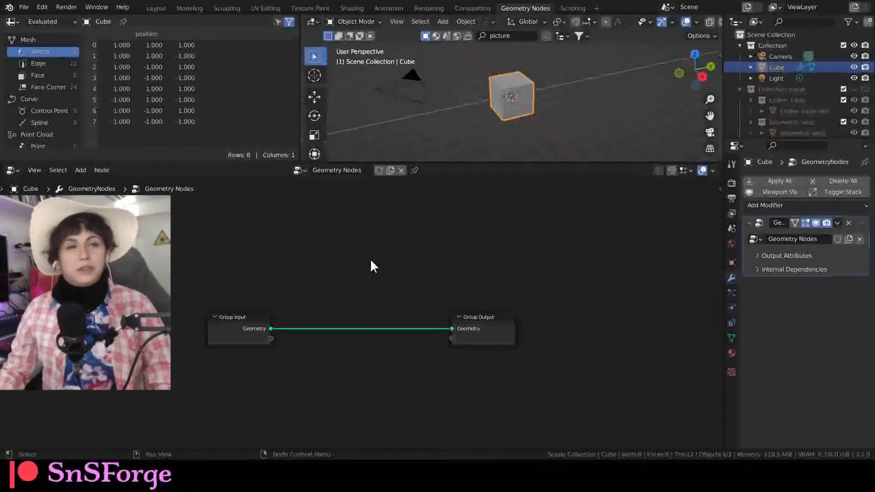
- Bring the Collection scene collection into the node tree as a Collection Info node feeding the Group Output
{"action": "left_click_drag", "start_coordinate": [773, 90], "coordinate": [304, 303]}
{"action": "scroll", "coordinate": [501, 126], "scroll_direction": "up", "scroll_amount": 5}
{"action": "middle_click_drag", "start_coordinate": [502, 126], "coordinate": [553, 92]}
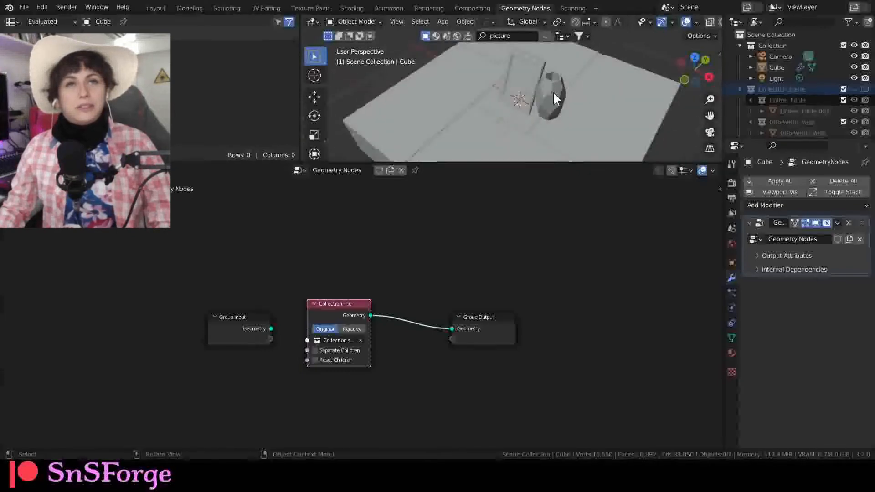
{"action": "scroll", "coordinate": [493, 111], "scroll_direction": "down", "scroll_amount": 5}
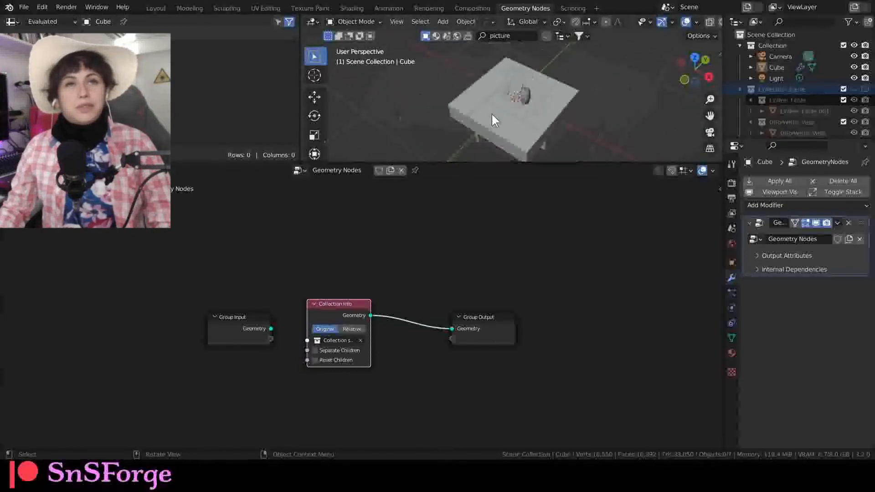
{"action": "middle_click_drag", "start_coordinate": [492, 114], "coordinate": [490, 182]}
{"action": "scroll", "coordinate": [387, 282], "scroll_direction": "up", "scroll_amount": 2}
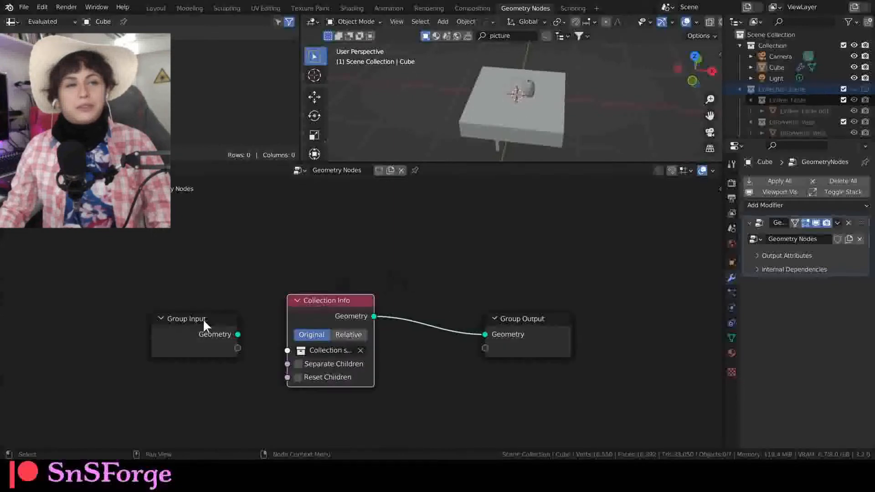
- Move the Group Input and Collection Info nodes aside and insert a Join Geometry node between Collection Info and Group Output
{"action": "left_click_drag", "start_coordinate": [203, 318], "coordinate": [91, 315]}
{"action": "left_click_drag", "start_coordinate": [318, 306], "coordinate": [187, 303]}
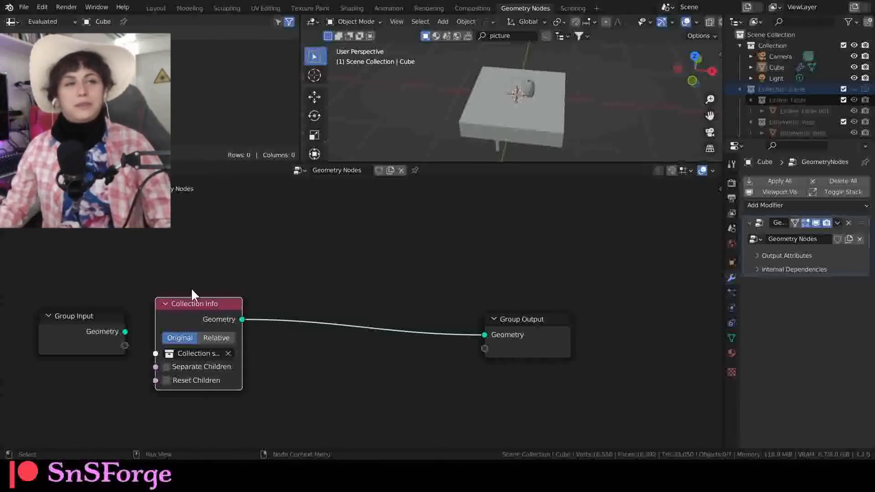
{"action": "middle_click_drag", "start_coordinate": [309, 351], "coordinate": [289, 357]}
{"action": "key", "text": "shift+a"}
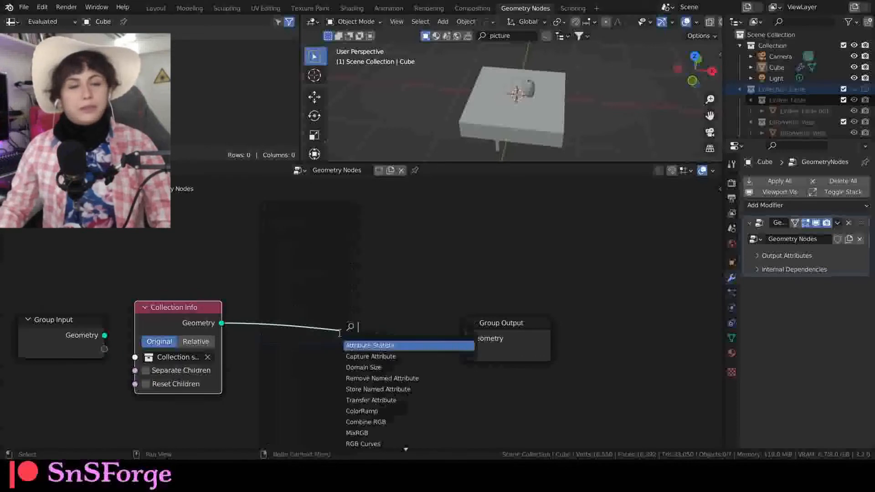
{"action": "type", "text": "join"}
{"action": "key", "text": "Down"}
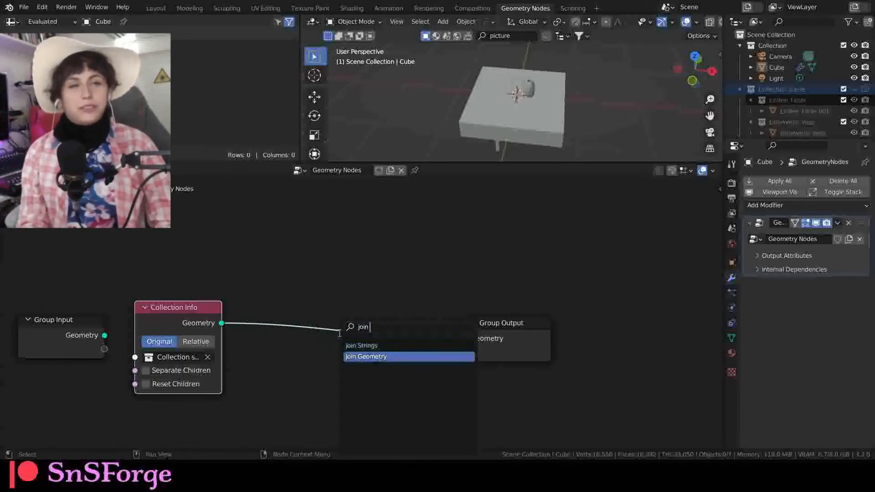
{"action": "key", "text": "Return"}
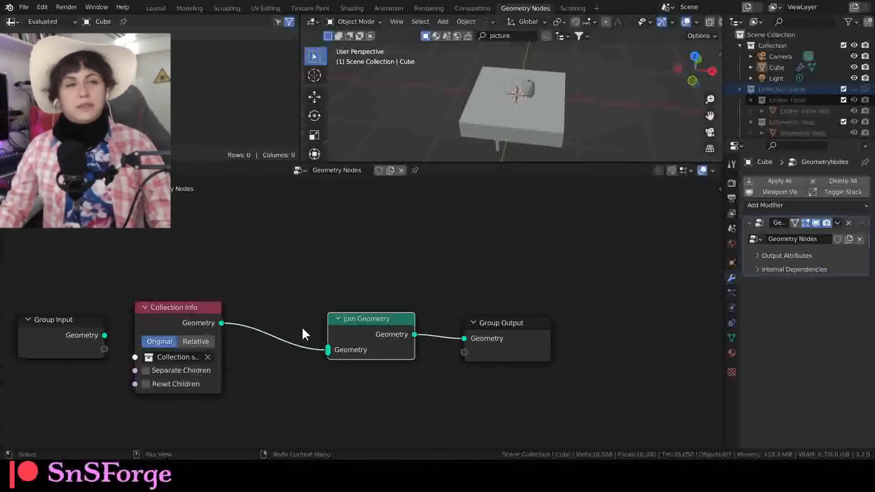
- Add a Transform node beside Collection Info and move the Join Geometry and Group Output nodes farther away to make room
{"action": "key", "text": "shift+a"}
{"action": "type", "text": "trans"}
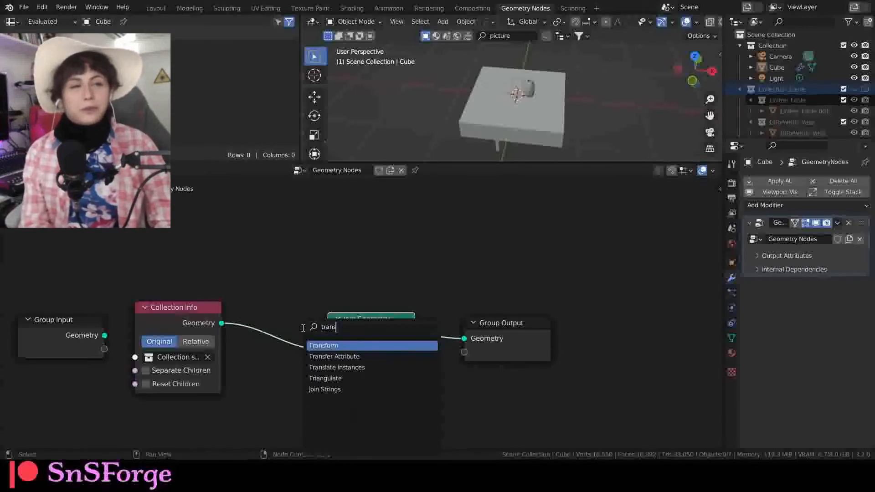
{"action": "key", "text": "Return"}
{"action": "left_click", "coordinate": [245, 369]}
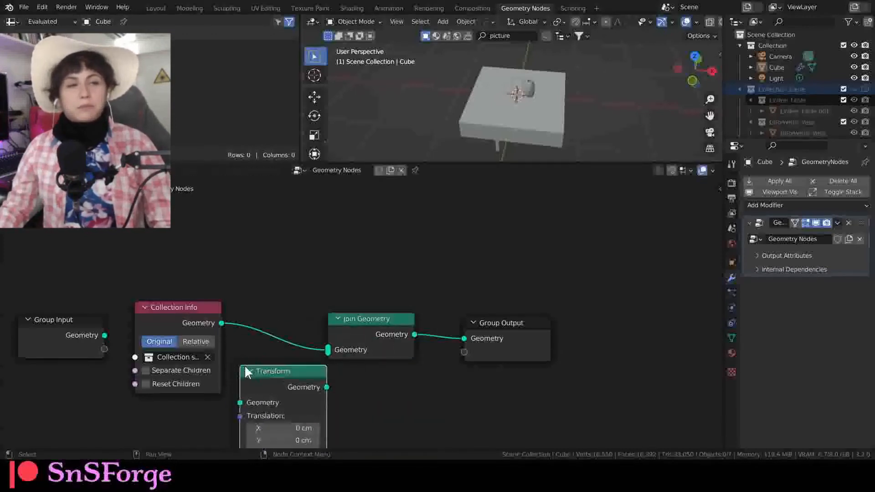
{"action": "left_click_drag", "start_coordinate": [333, 290], "coordinate": [480, 363]}
{"action": "key", "text": "g"}
{"action": "left_click", "coordinate": [537, 304]}
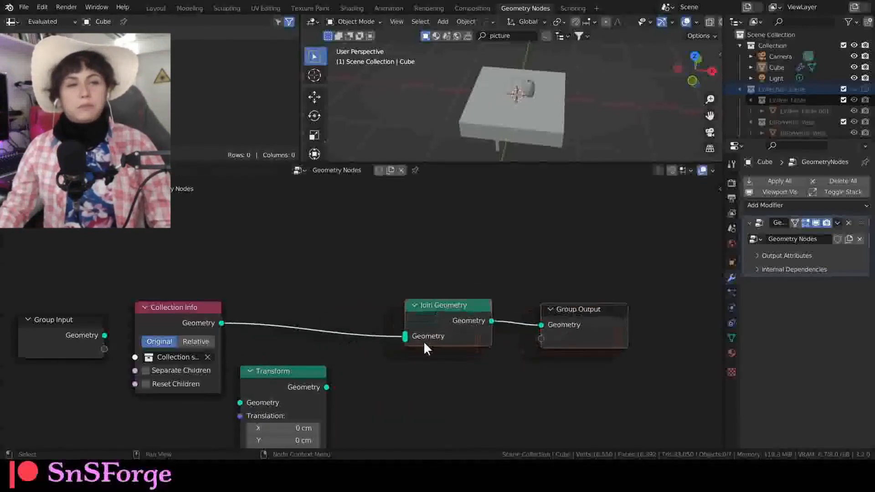
- Link the Collection Info geometry through the Transform node into the Join Geometry input, keeping the direct link
{"action": "left_click_drag", "start_coordinate": [303, 370], "coordinate": [322, 362]}
{"action": "left_click_drag", "start_coordinate": [220, 323], "coordinate": [259, 392]}
{"action": "left_click_drag", "start_coordinate": [345, 376], "coordinate": [406, 345]}
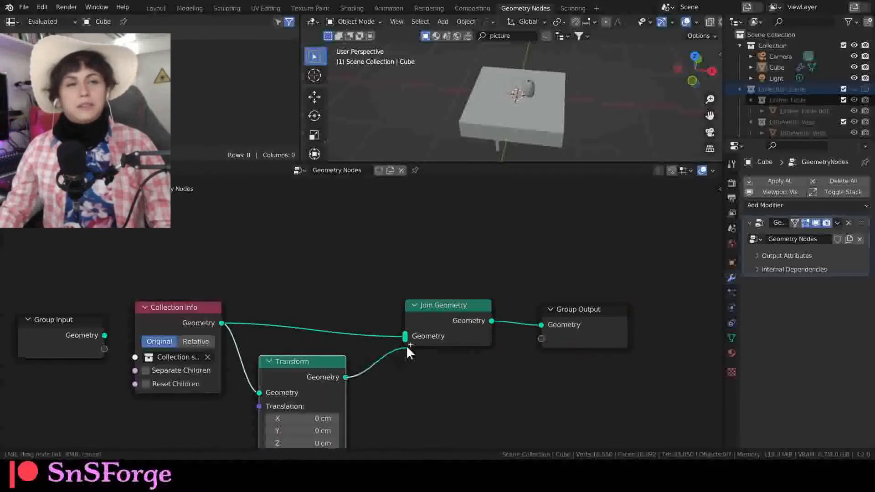
- Set the Transform node's scale to 10 on all three axes
{"action": "middle_click_drag", "start_coordinate": [398, 399], "coordinate": [364, 330]}
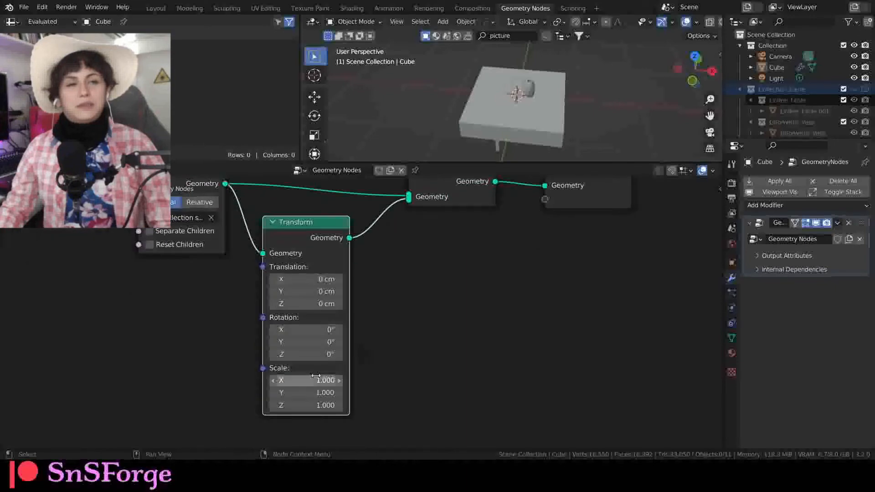
{"action": "left_click_drag", "start_coordinate": [315, 377], "coordinate": [315, 405]}
{"action": "type", "text": "10"}
{"action": "key", "text": "Return"}
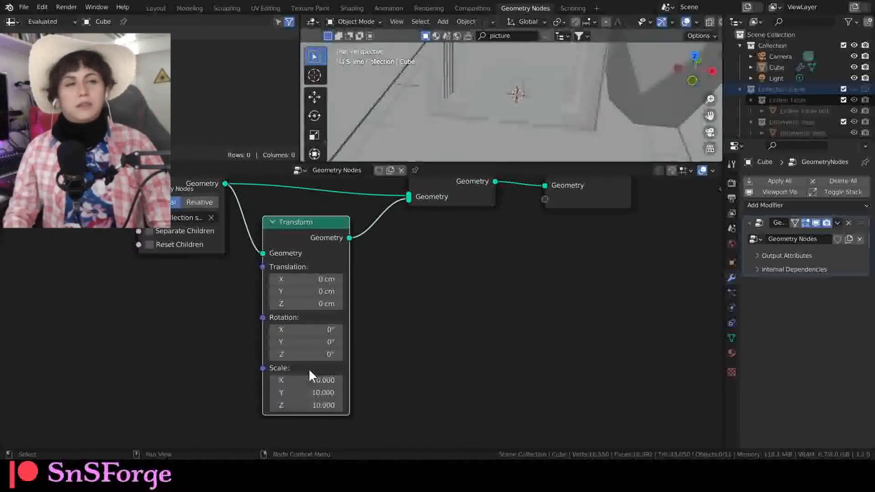
- Duplicate the Transform node above the existing chain and set the copy's scale to 0.1 on all axes
{"action": "middle_click_drag", "start_coordinate": [427, 296], "coordinate": [425, 432], "text": "shift"}
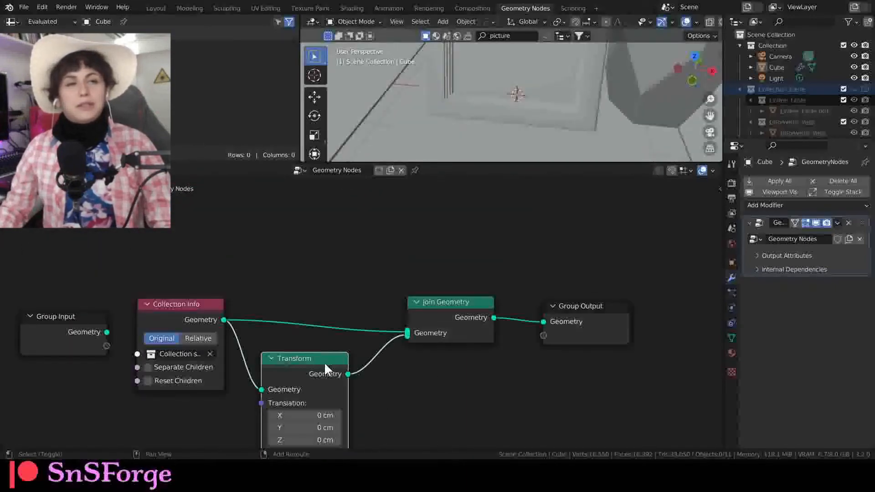
{"action": "key", "text": "shift+d"}
{"action": "left_click", "coordinate": [321, 248]}
{"action": "scroll", "coordinate": [369, 305], "scroll_direction": "down", "scroll_amount": 6}
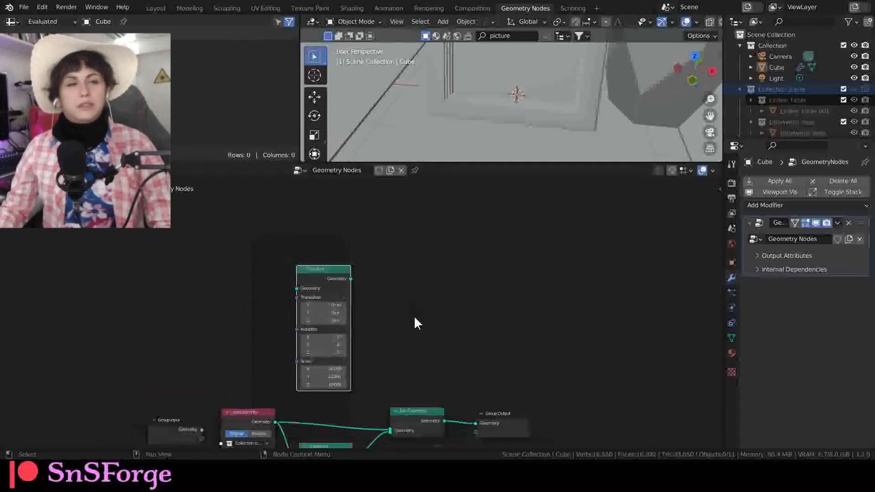
{"action": "middle_click_drag", "start_coordinate": [414, 317], "coordinate": [409, 261]}
{"action": "left_click_drag", "start_coordinate": [324, 220], "coordinate": [325, 237]}
{"action": "scroll", "coordinate": [341, 318], "scroll_direction": "up", "scroll_amount": 2}
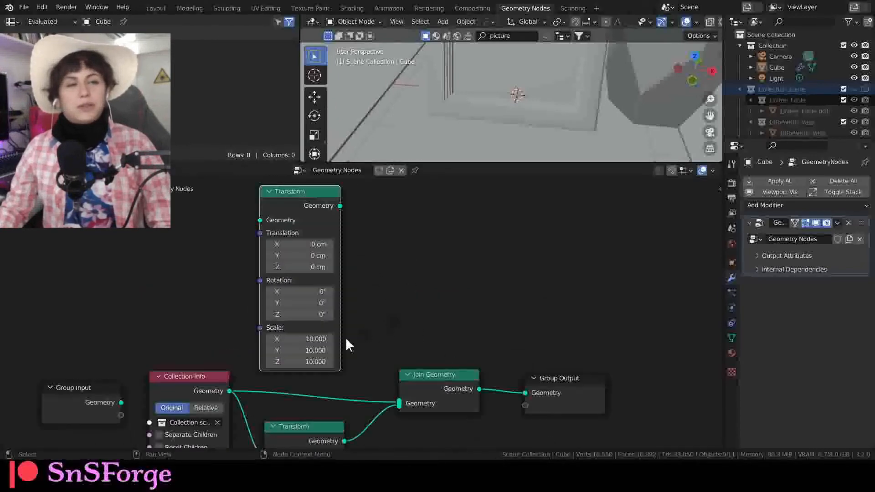
{"action": "type", "text": "0.1"}
{"action": "key", "text": "Return"}
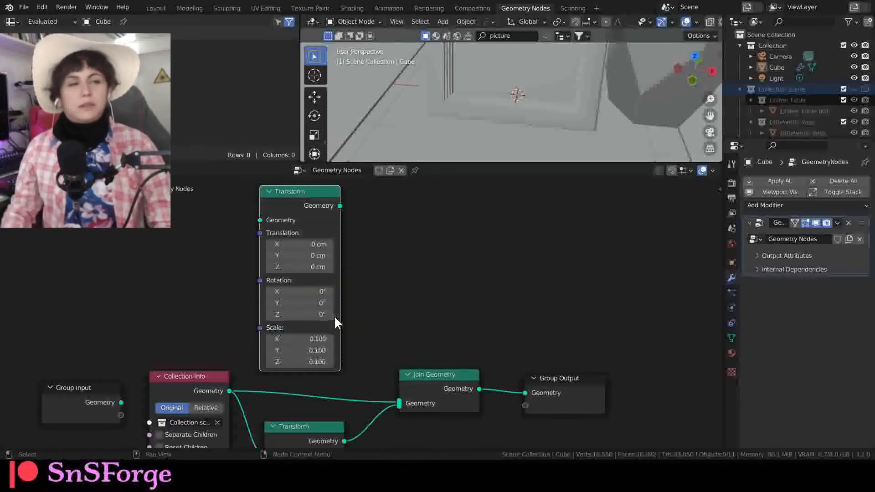
- Link the Collection Info geometry through the 0.1-scale Transform node into Join Geometry and enlarge the 3D viewport area
{"action": "middle_click_drag", "start_coordinate": [317, 356], "coordinate": [319, 291]}
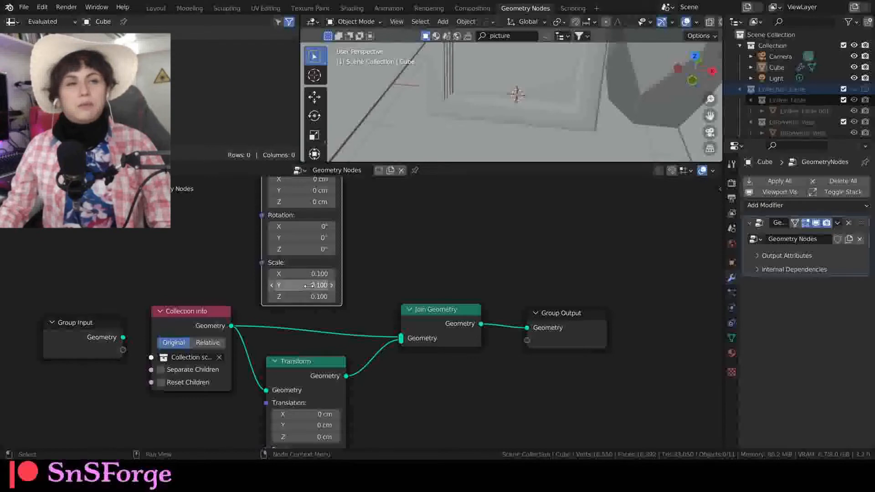
{"action": "middle_click_drag", "start_coordinate": [404, 404], "coordinate": [373, 426]}
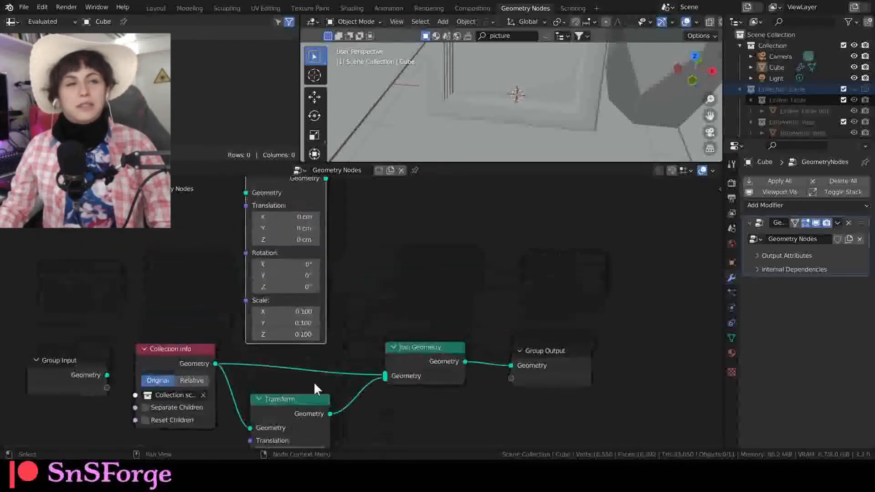
{"action": "left_click_drag", "start_coordinate": [259, 225], "coordinate": [386, 393]}
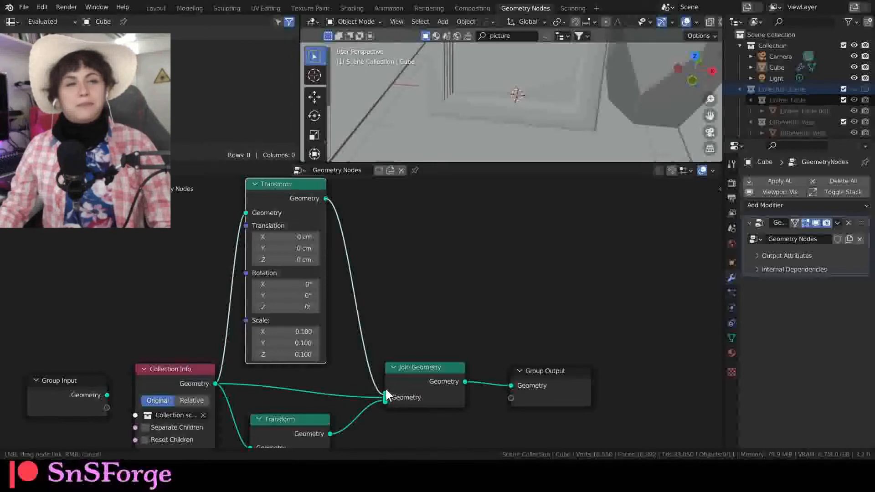
{"action": "scroll", "coordinate": [416, 296], "scroll_direction": "down", "scroll_amount": 1}
{"action": "scroll", "coordinate": [387, 293], "scroll_direction": "up", "scroll_amount": 1, "text": "shift"}
{"action": "mouse_move", "coordinate": [320, 231]}
{"action": "left_mouse_down"}
{"action": "mouse_move", "coordinate": [328, 249]}
{"action": "mouse_move", "coordinate": [325, 241]}
{"action": "left_mouse_up"}
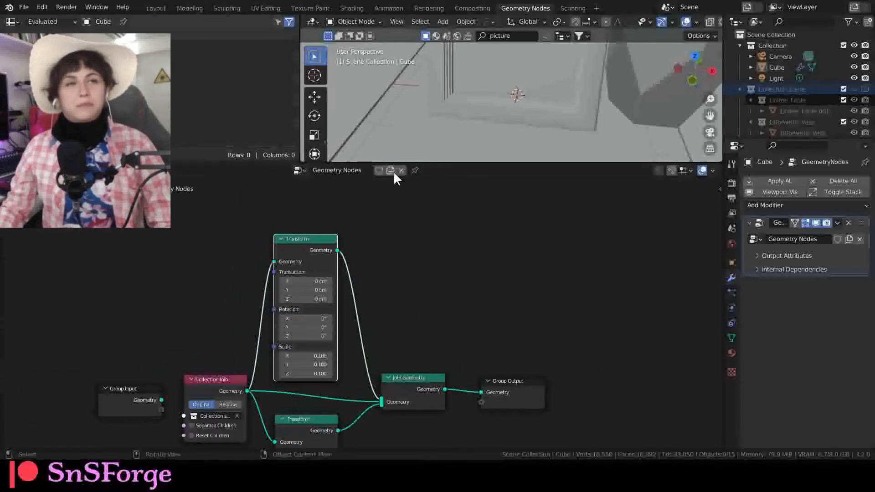
{"action": "left_click_drag", "start_coordinate": [409, 161], "coordinate": [409, 212]}
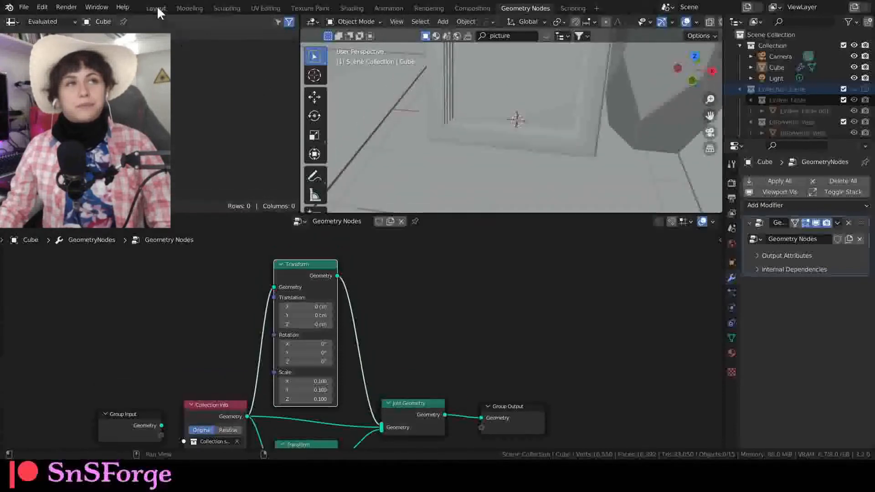
- In the Layout workspace's camera view, reframe the nested copies with Camera to View locking enabled, and turn the lock off
{"action": "scroll", "coordinate": [403, 167], "scroll_direction": "down", "scroll_amount": 5}
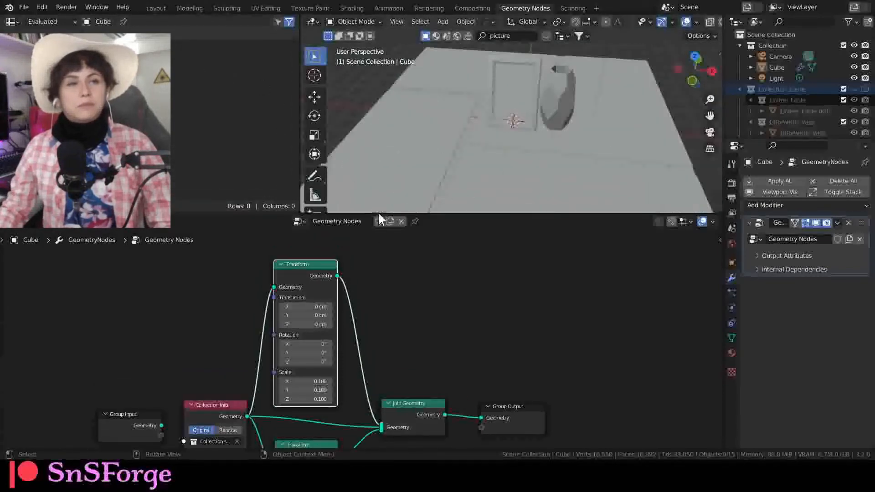
{"action": "middle_click_drag", "start_coordinate": [388, 297], "coordinate": [374, 286]}
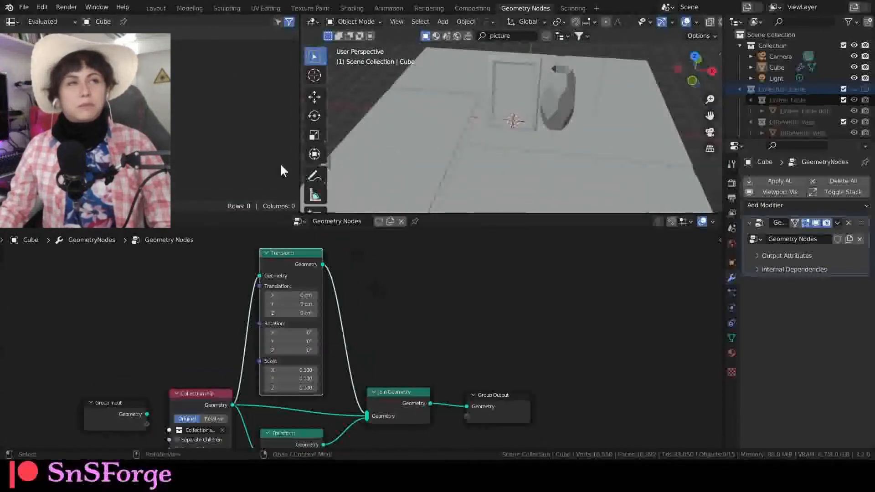
{"action": "left_click", "coordinate": [155, 8]}
{"action": "scroll", "coordinate": [296, 128], "scroll_direction": "down", "scroll_amount": 6}
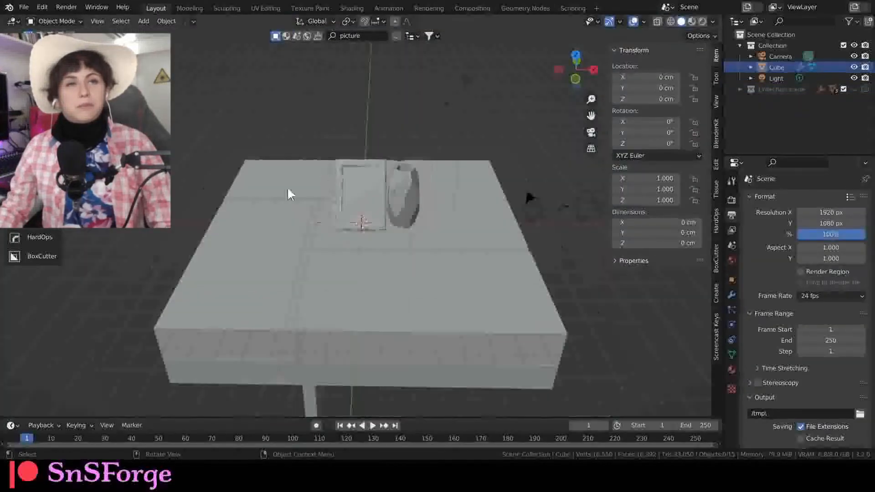
{"action": "key", "text": "KP_0"}
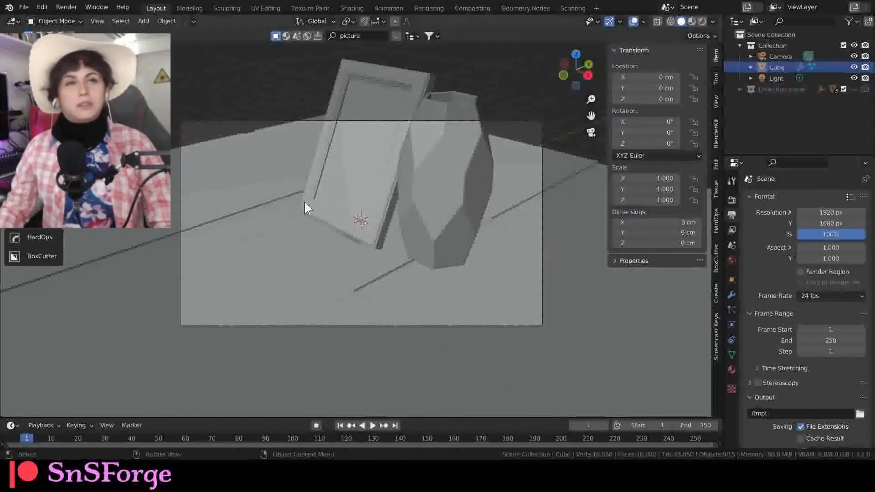
{"action": "left_click", "coordinate": [716, 101]}
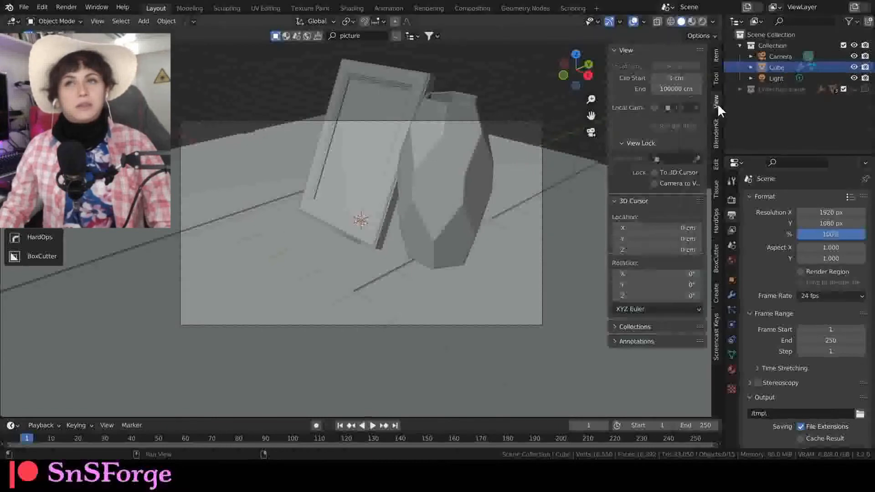
{"action": "middle_click_drag", "start_coordinate": [450, 220], "coordinate": [318, 234]}
{"action": "key", "text": "KP_0"}
{"action": "left_click", "coordinate": [655, 183]}
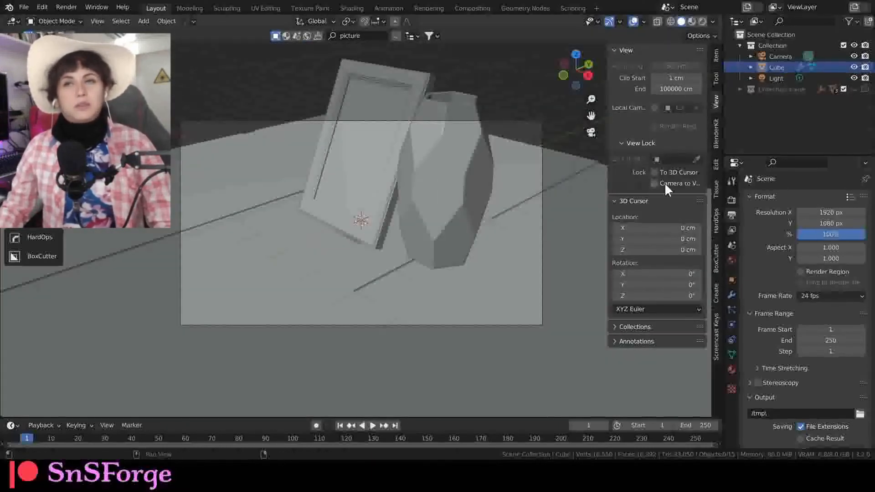
{"action": "middle_click_drag", "start_coordinate": [472, 223], "coordinate": [299, 221]}
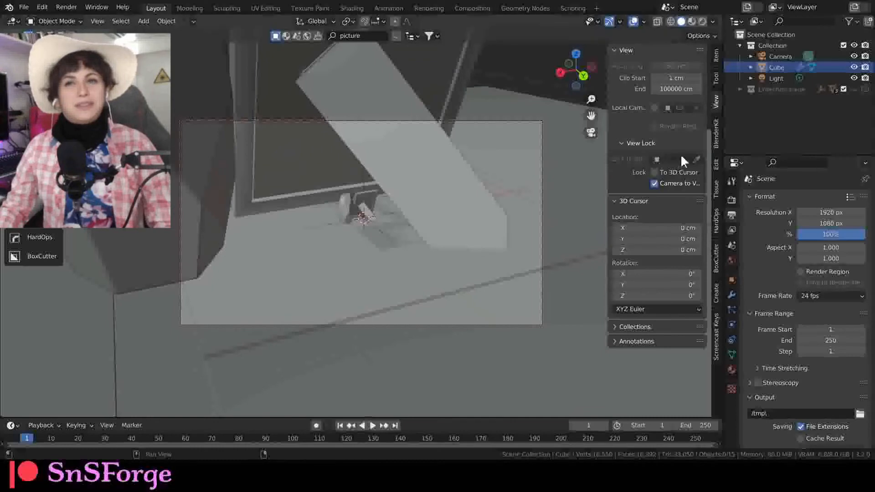
{"action": "left_click", "coordinate": [667, 184]}
- In the Geometry Nodes workspace, set the Z rotation of both the 0.1-scale and 10-scale Transform nodes to 180°
{"action": "left_click", "coordinate": [513, 10]}
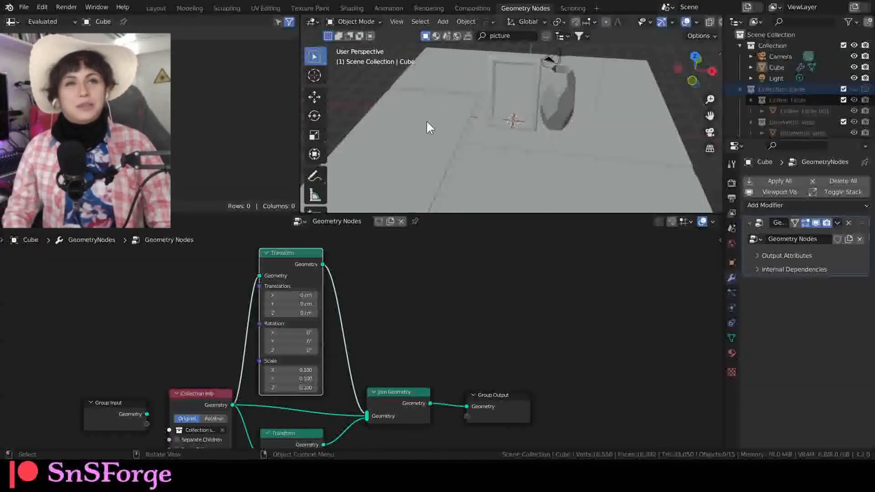
{"action": "key", "text": "KP_0"}
{"action": "middle_click_drag", "start_coordinate": [393, 320], "coordinate": [351, 310]}
{"action": "scroll", "coordinate": [352, 310], "scroll_direction": "up", "scroll_amount": 2}
{"action": "double_click", "coordinate": [296, 307]}
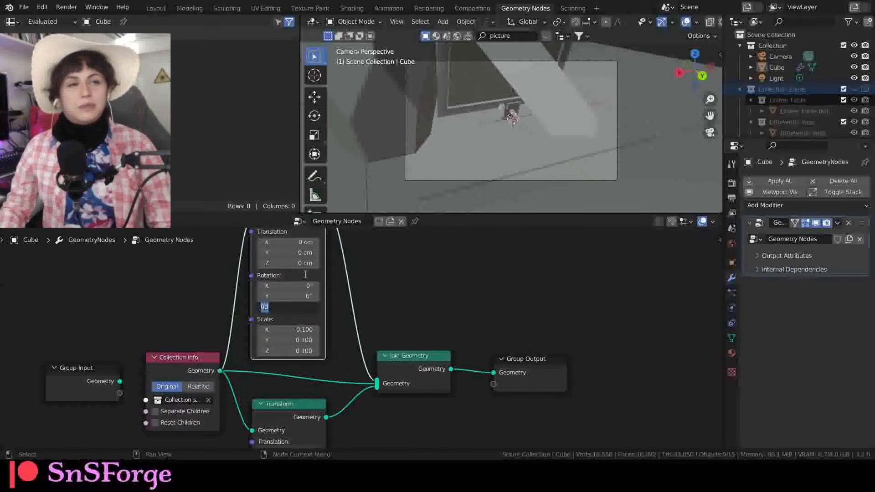
{"action": "scroll", "coordinate": [329, 265], "scroll_direction": "down", "scroll_amount": 8, "text": "shift"}
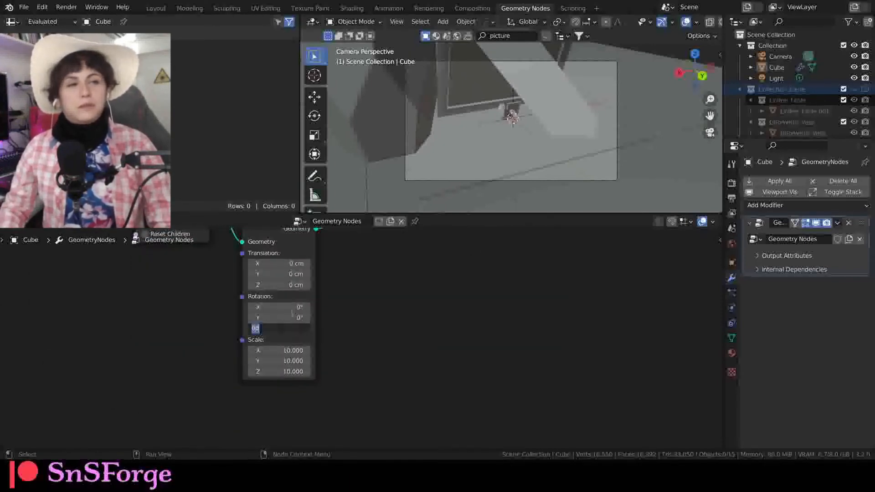
{"action": "type", "text": "180"}
{"action": "key", "text": "Return"}
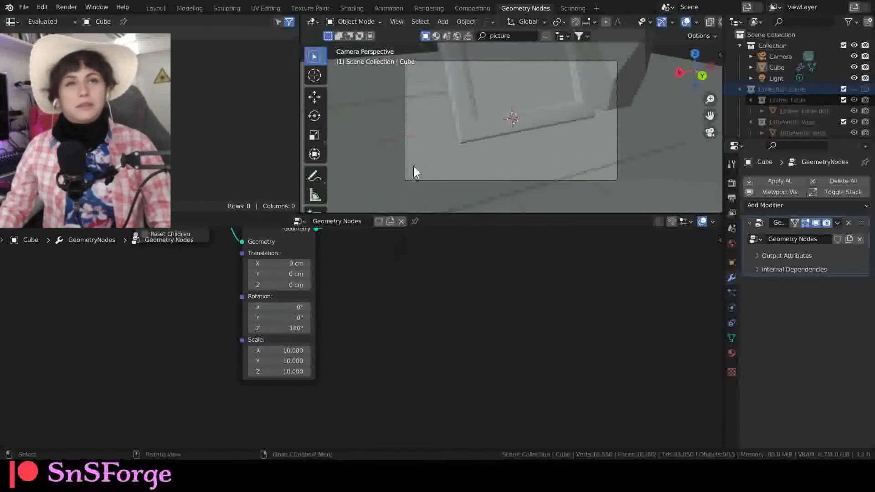
- In the Layout workspace's camera view, lock the camera to the view and reframe the rotated nested copies from another side
{"action": "left_click", "coordinate": [155, 8]}
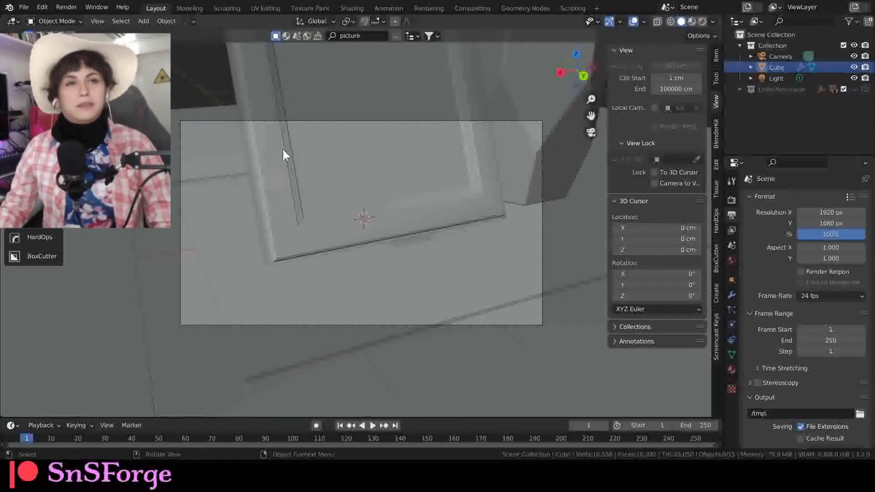
{"action": "middle_click_drag", "start_coordinate": [283, 152], "coordinate": [328, 184]}
{"action": "scroll", "coordinate": [328, 184], "scroll_direction": "down", "scroll_amount": 5}
{"action": "key", "text": "KP_0"}
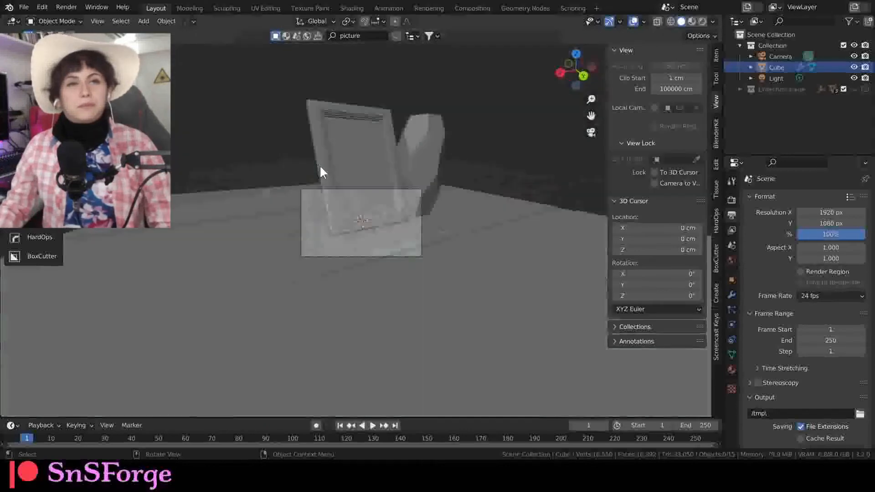
{"action": "middle_click_drag", "start_coordinate": [337, 246], "coordinate": [547, 242]}
{"action": "scroll", "coordinate": [433, 229], "scroll_direction": "up", "scroll_amount": 7}
{"action": "scroll", "coordinate": [435, 221], "scroll_direction": "down", "scroll_amount": 5}
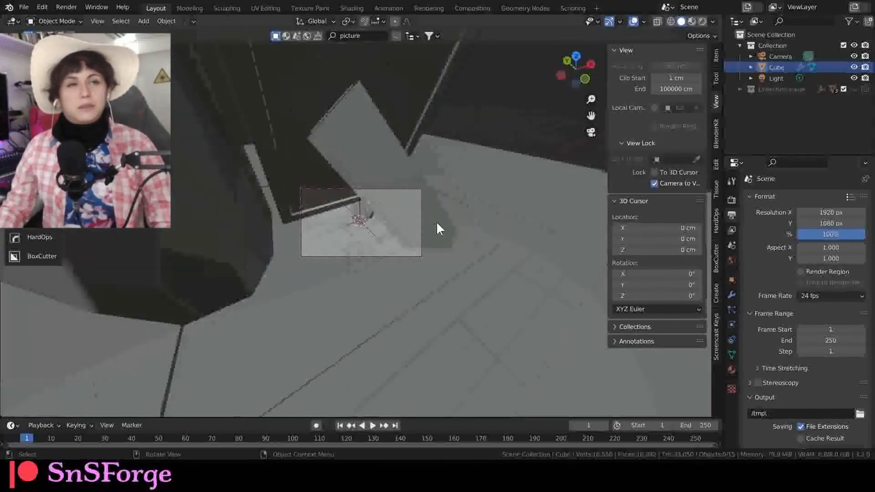
{"action": "scroll", "coordinate": [436, 220], "scroll_direction": "up", "scroll_amount": 2}
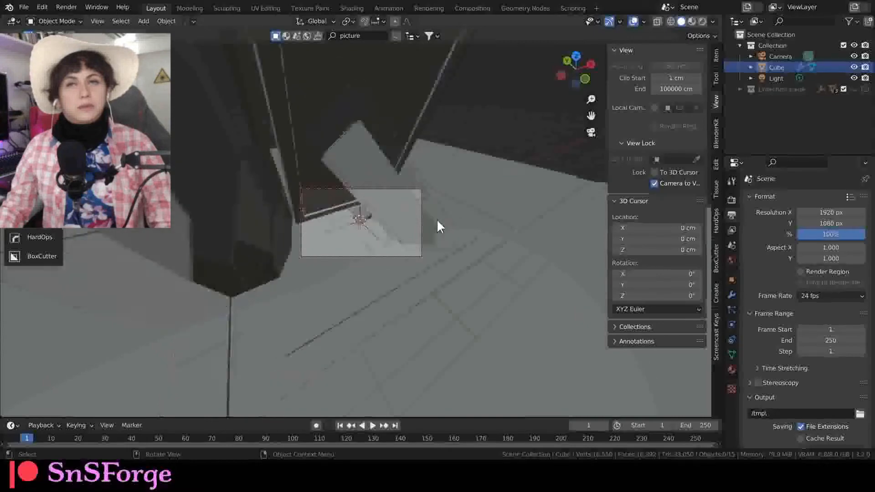
{"action": "scroll", "coordinate": [436, 221], "scroll_direction": "down", "scroll_amount": 2}
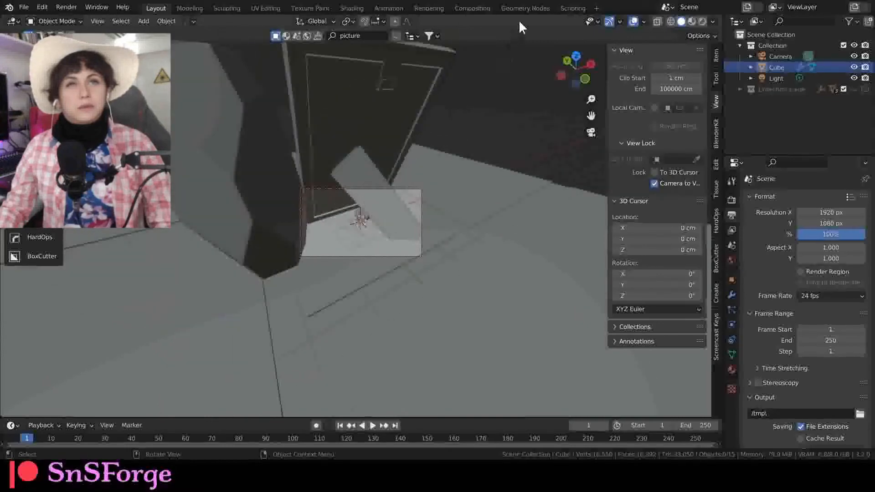
- In the Geometry Nodes workspace, set the 10-scale Transform node's Z translation to -60 cm and inspect the table's height
{"action": "left_click", "coordinate": [525, 9]}
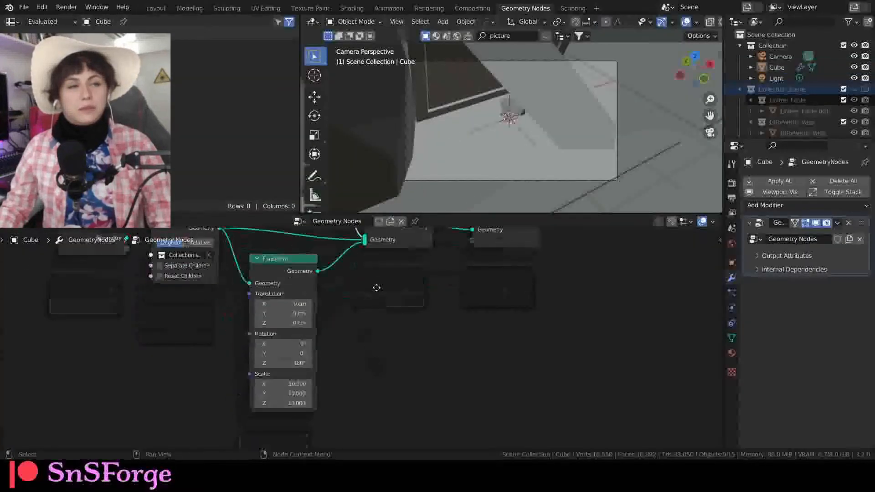
{"action": "middle_click_drag", "start_coordinate": [376, 287], "coordinate": [377, 283]}
{"action": "scroll", "coordinate": [365, 296], "scroll_direction": "up", "scroll_amount": 4}
{"action": "scroll", "coordinate": [369, 291], "scroll_direction": "down", "scroll_amount": 4}
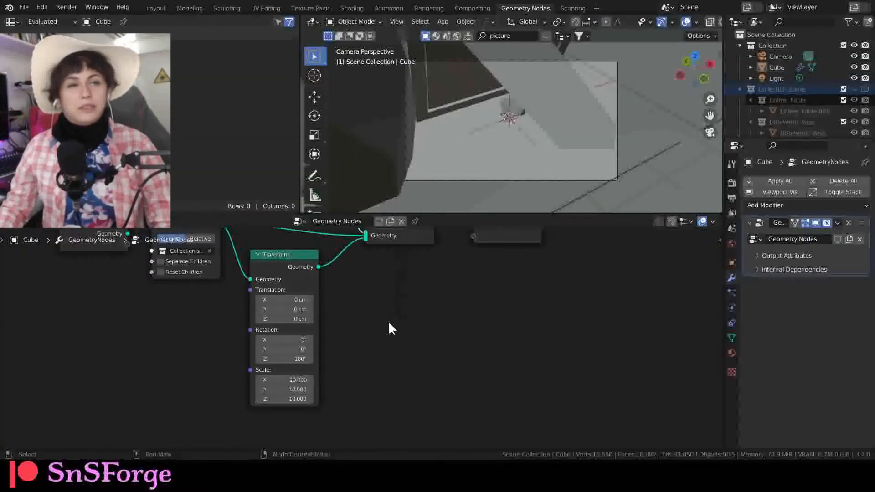
{"action": "scroll", "coordinate": [376, 321], "scroll_direction": "up", "scroll_amount": 3}
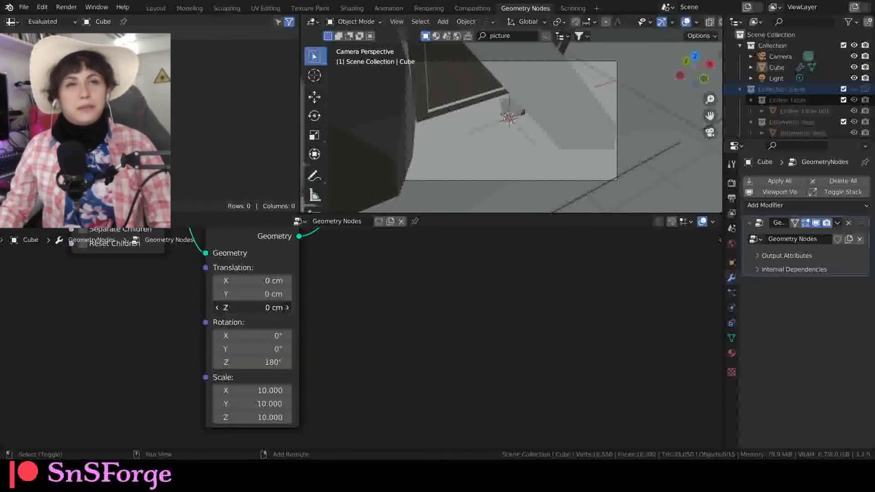
{"action": "left_click_drag", "start_coordinate": [252, 308], "coordinate": [226, 307], "text": "shift"}
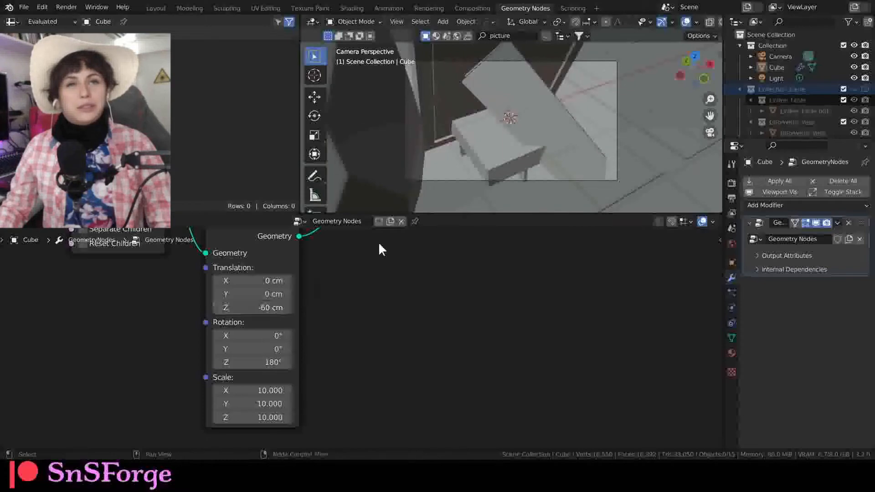
{"action": "middle_click_drag", "start_coordinate": [400, 100], "coordinate": [488, 131]}
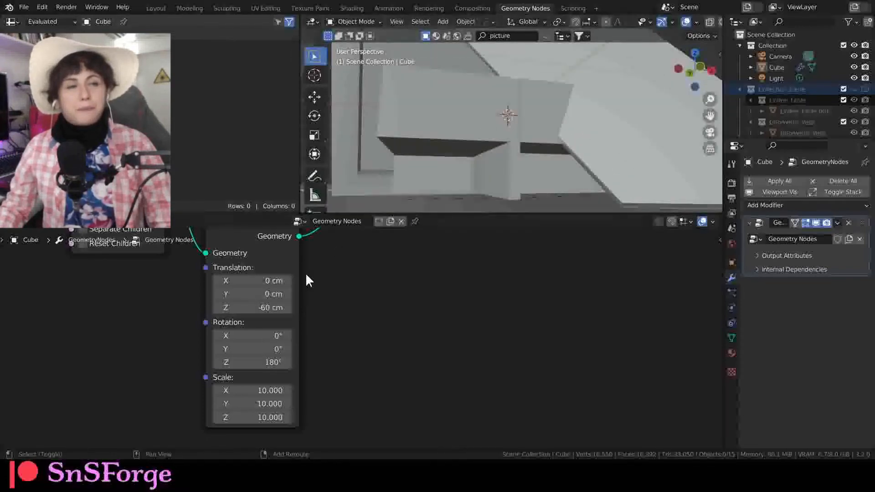
- Try -50 cm for the 10-scale Transform node's Z translation, and settle on -55 cm
{"action": "left_click_drag", "start_coordinate": [263, 309], "coordinate": [265, 310], "text": "shift"}
{"action": "left_click", "coordinate": [263, 310]}
{"action": "type", "text": "-50"}
{"action": "key", "text": "Return"}
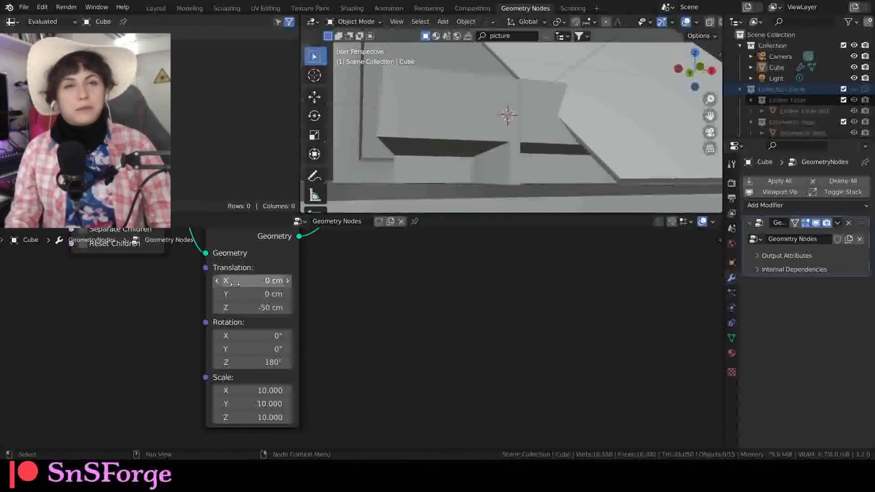
{"action": "key", "text": "Tab"}
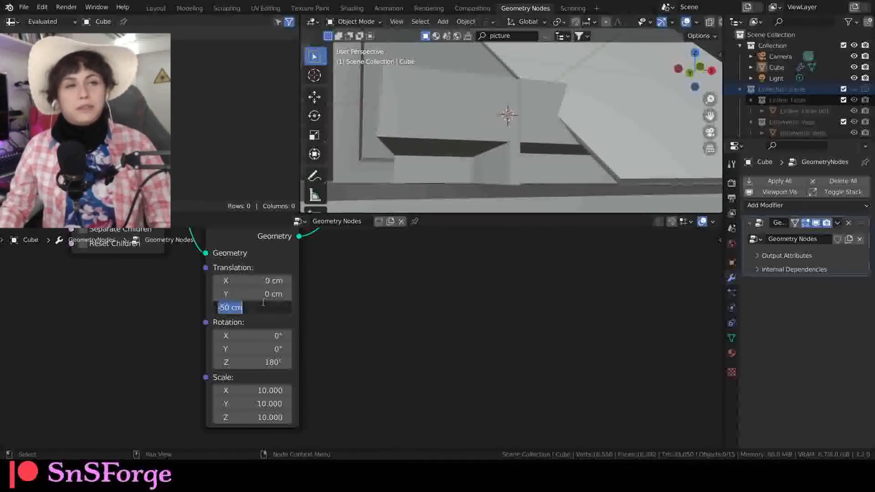
{"action": "key", "text": "Return"}
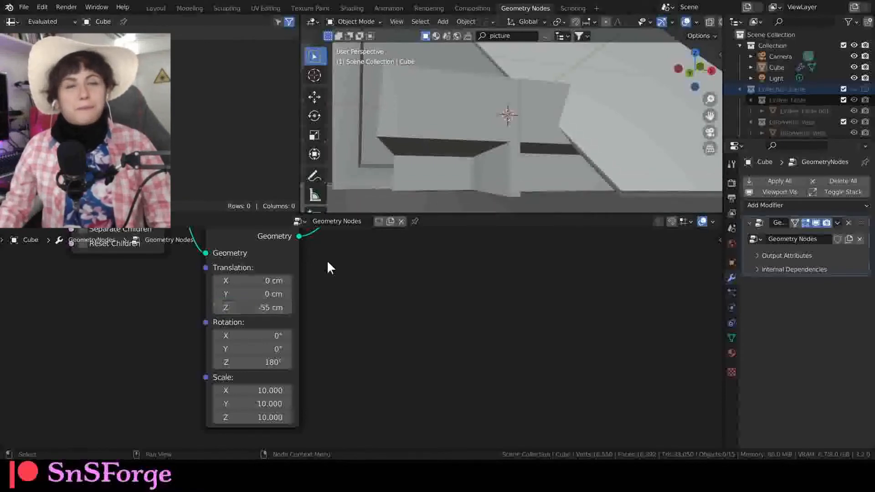
- Set the 10-scale Transform node's Y translation to 225 cm
{"action": "middle_click_drag", "start_coordinate": [499, 152], "coordinate": [455, 177]}
{"action": "left_click_drag", "start_coordinate": [257, 292], "coordinate": [357, 292]}
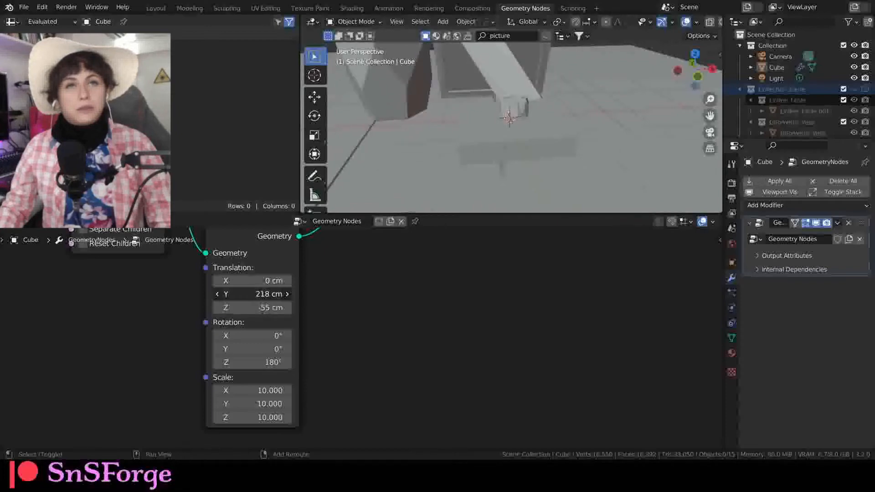
{"action": "middle_click_drag", "start_coordinate": [455, 175], "coordinate": [496, 158]}
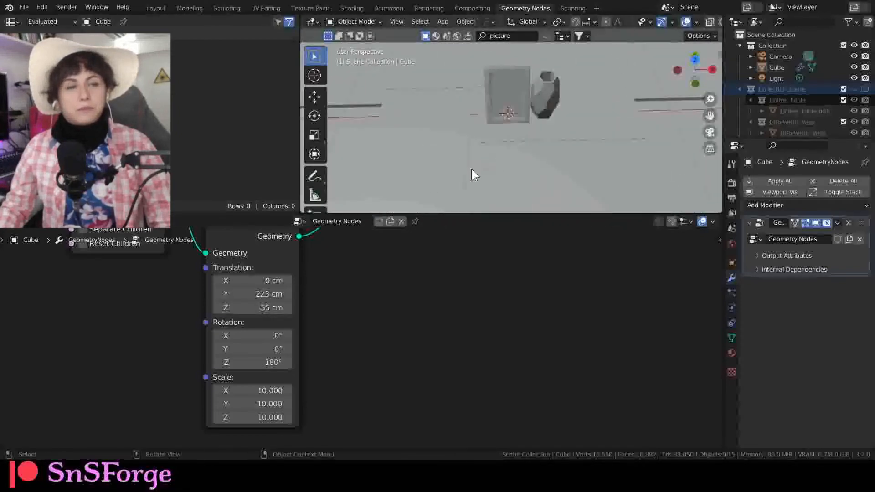
{"action": "left_click", "coordinate": [282, 294]}
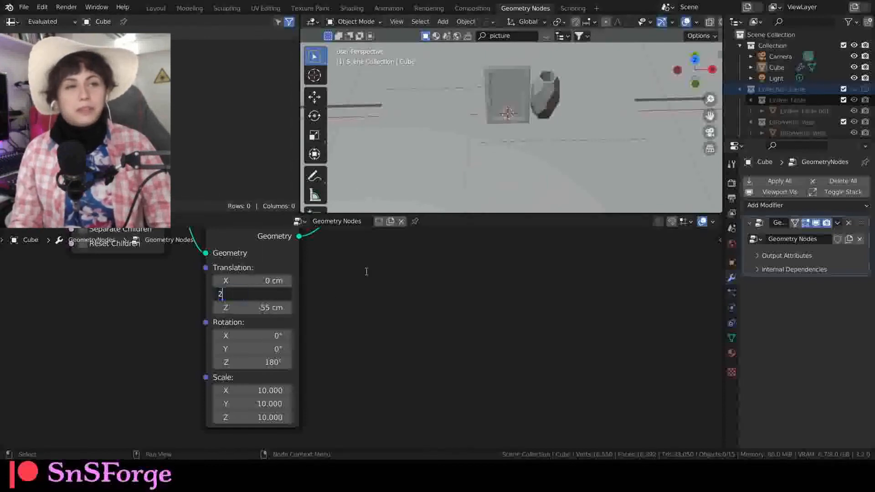
{"action": "type", "text": "225"}
{"action": "key", "text": "Return"}
{"action": "scroll", "coordinate": [478, 105], "scroll_direction": "down", "scroll_amount": 6}
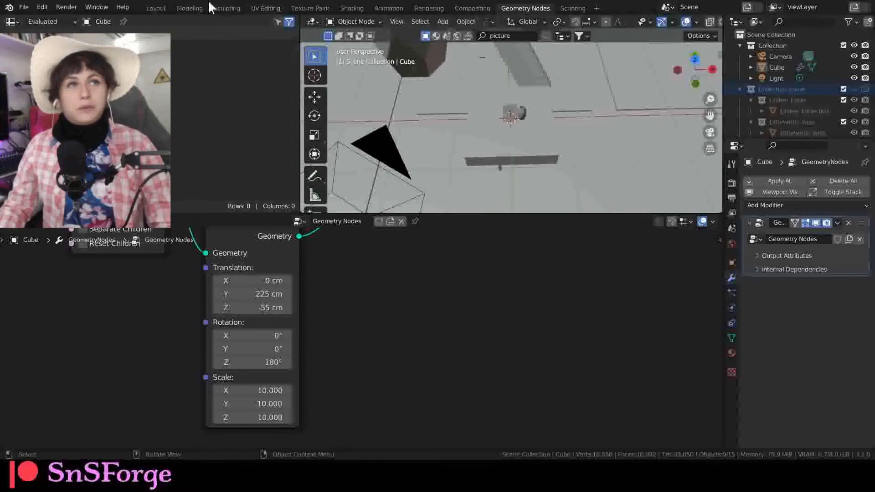
{"action": "scroll", "coordinate": [368, 319], "scroll_direction": "down", "scroll_amount": 3}
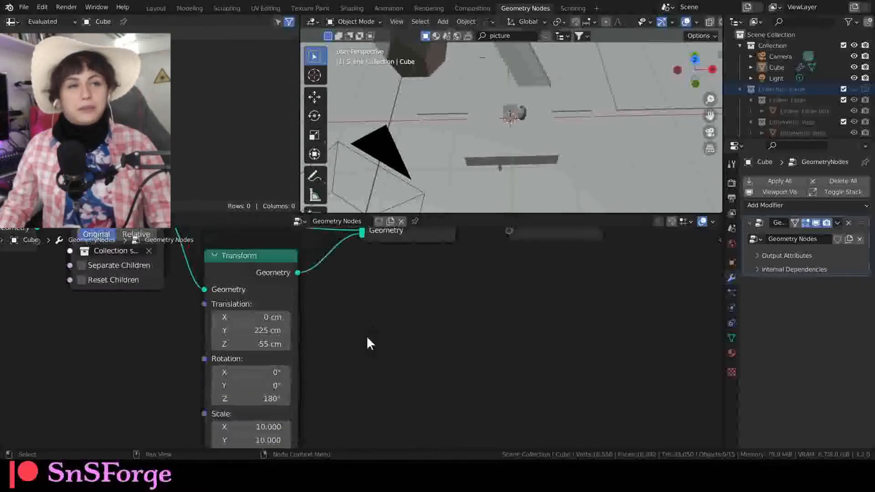
- Enlarge the node editor area and set the 0.1-scale Transform node's Z translation to 5.5 cm
{"action": "scroll", "coordinate": [337, 305], "scroll_direction": "up", "scroll_amount": 4}
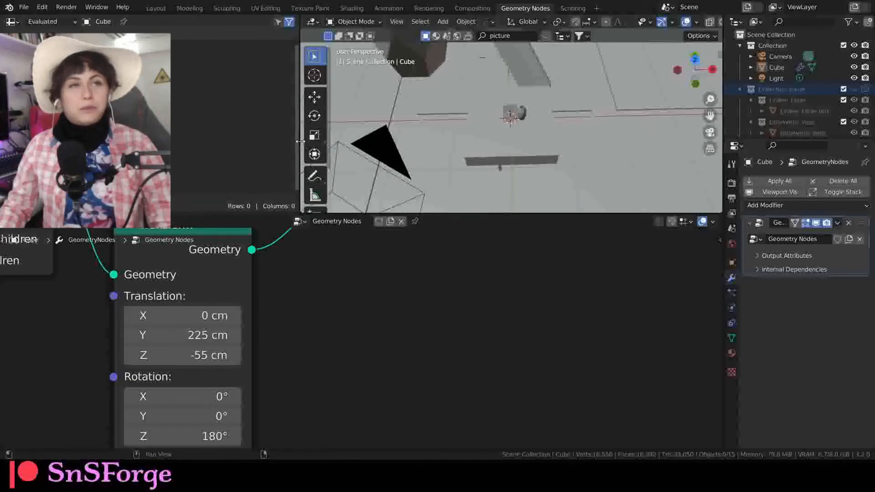
{"action": "left_click_drag", "start_coordinate": [300, 142], "coordinate": [172, 142]}
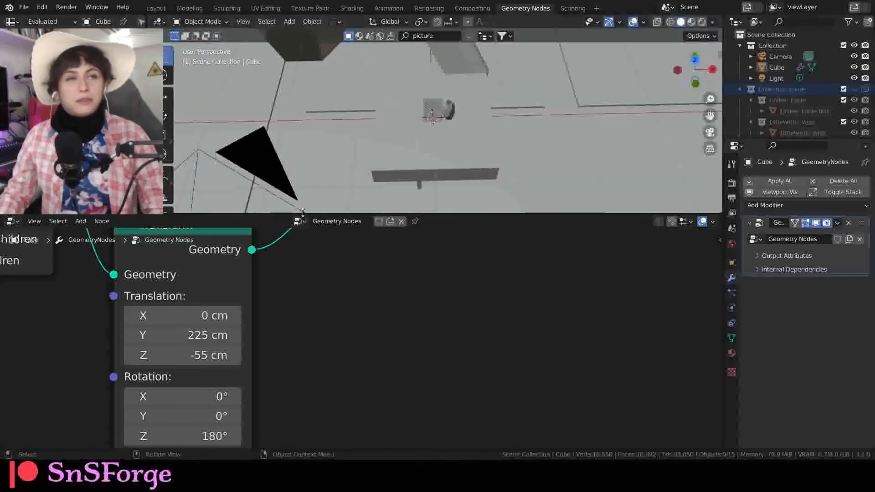
{"action": "left_click_drag", "start_coordinate": [303, 212], "coordinate": [303, 105]}
{"action": "scroll", "coordinate": [304, 256], "scroll_direction": "down", "scroll_amount": 2}
{"action": "middle_click_drag", "start_coordinate": [292, 265], "coordinate": [329, 355]}
{"action": "middle_click_drag", "start_coordinate": [362, 212], "coordinate": [373, 294]}
{"action": "left_click", "coordinate": [250, 195]}
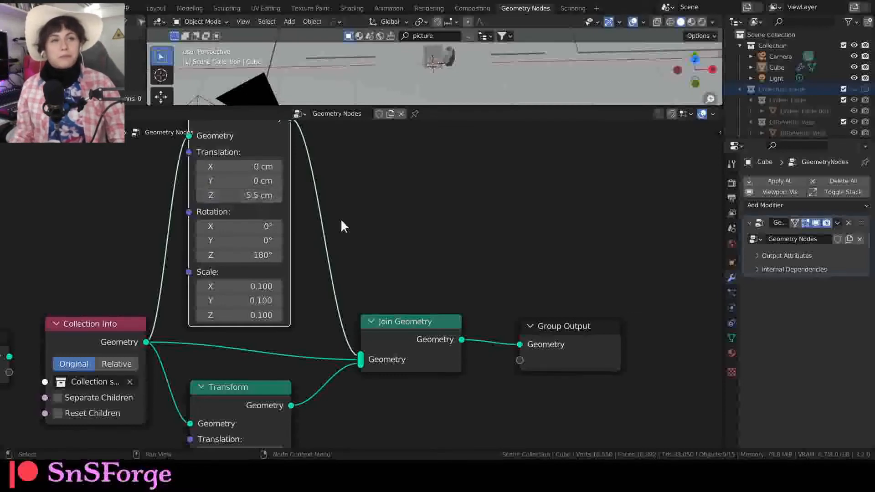
- Set the 0.1-scale Transform node's Y translation to 22.5 cm, one tenth of the 10-scale node's value
{"action": "middle_click_drag", "start_coordinate": [372, 343], "coordinate": [370, 273]}
{"action": "middle_click_drag", "start_coordinate": [331, 377], "coordinate": [334, 404]}
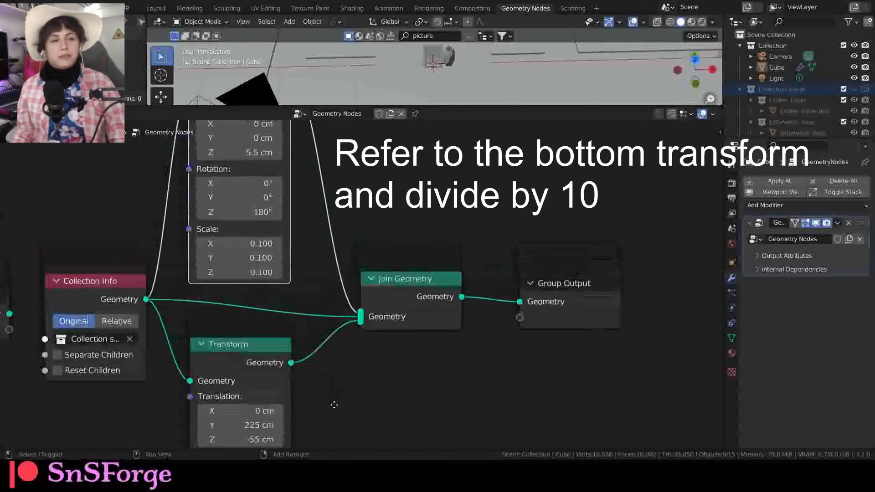
{"action": "middle_click_drag", "start_coordinate": [393, 228], "coordinate": [392, 303]}
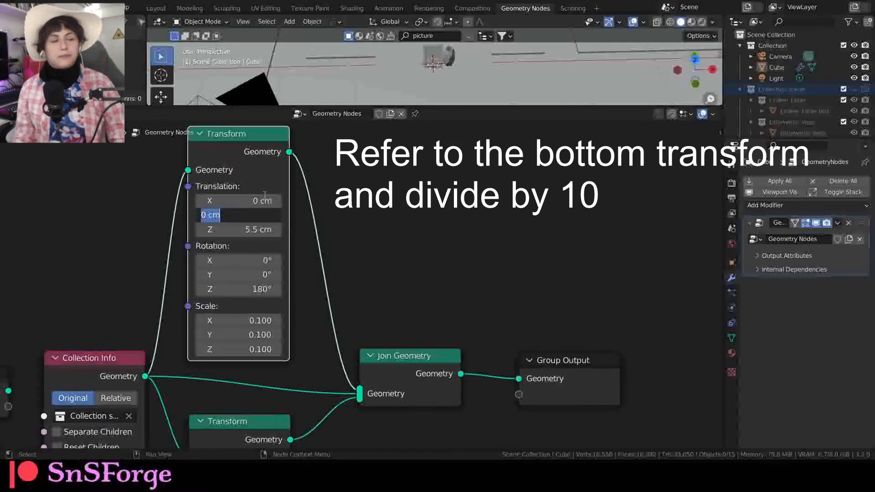
{"action": "type", "text": ".5"}
{"action": "key", "text": "Return"}
{"action": "middle_click_drag", "start_coordinate": [355, 278], "coordinate": [374, 272]}
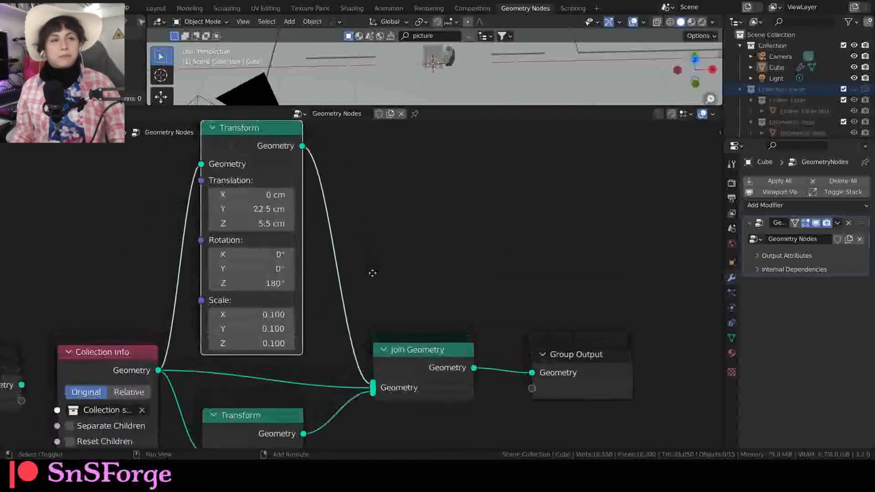
{"action": "middle_click_drag", "start_coordinate": [338, 198], "coordinate": [348, 214]}
- In the Layout workspace, reframe the camera closely on the picture frame and vase, and turn off the Camera to View lock
{"action": "left_click", "coordinate": [157, 11]}
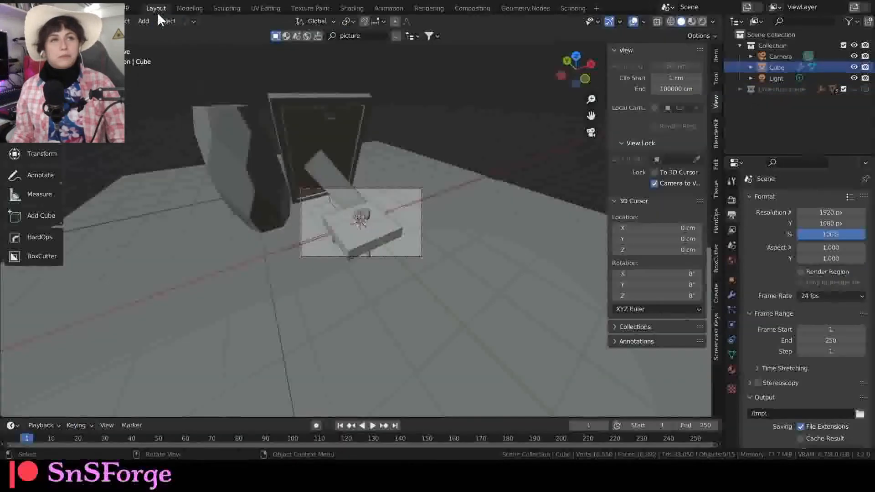
{"action": "middle_click_drag", "start_coordinate": [382, 228], "coordinate": [344, 237]}
{"action": "scroll", "coordinate": [354, 233], "scroll_direction": "down", "scroll_amount": 4}
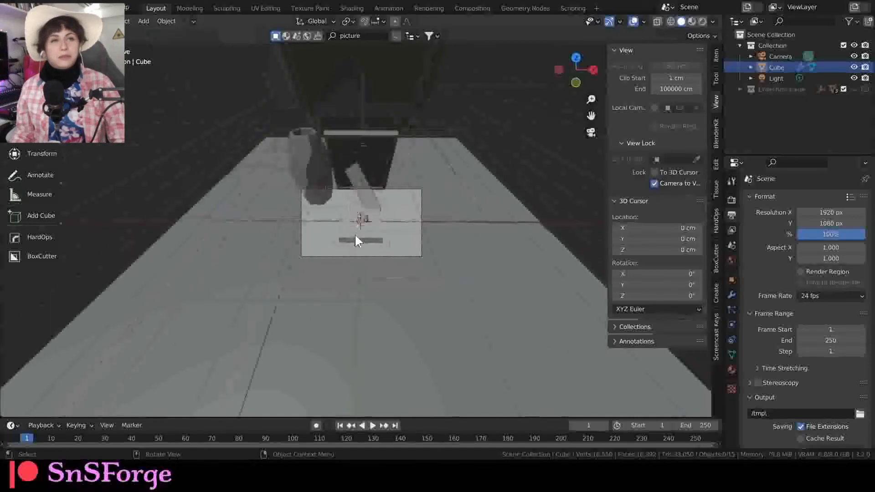
{"action": "scroll", "coordinate": [354, 234], "scroll_direction": "up", "scroll_amount": 5}
{"action": "middle_click_drag", "start_coordinate": [398, 239], "coordinate": [396, 255], "text": "shift"}
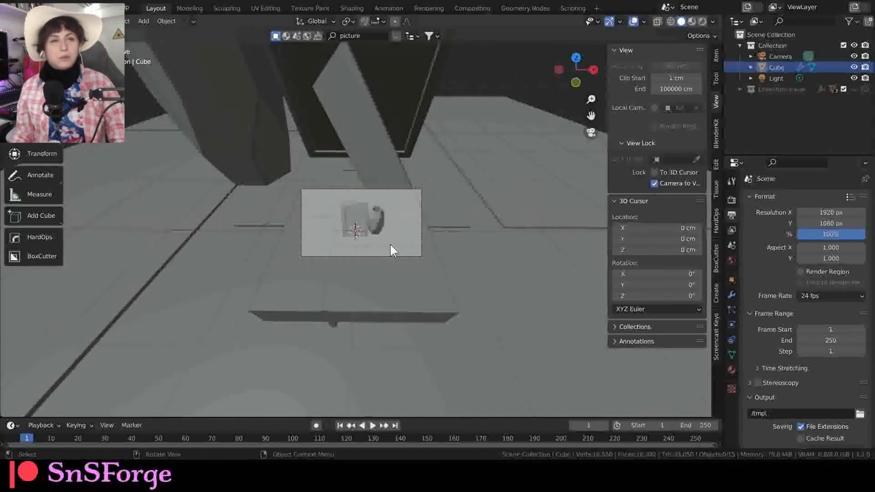
{"action": "left_click", "coordinate": [654, 183]}
{"action": "scroll", "coordinate": [307, 250], "scroll_direction": "up", "scroll_amount": 4}
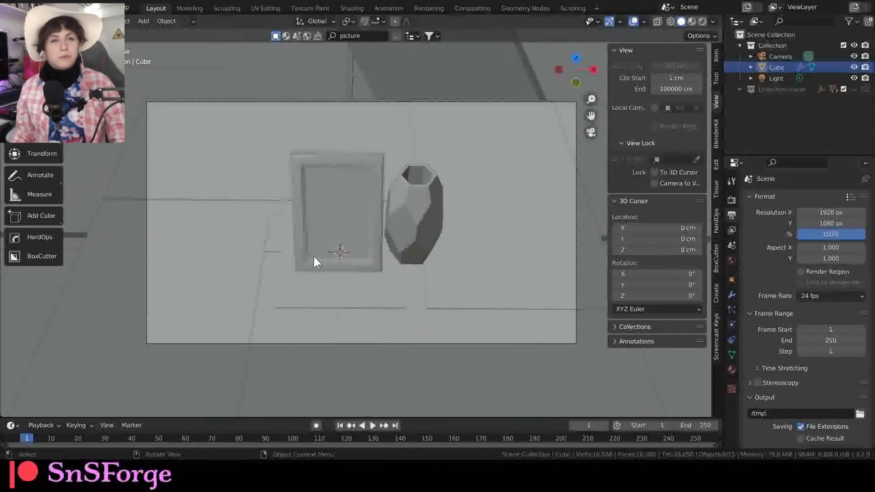
- Return to the camera view, turn the Camera to View lock back on and adjust the framing of the picture frame and vase
{"action": "middle_click_drag", "start_coordinate": [314, 256], "coordinate": [445, 290]}
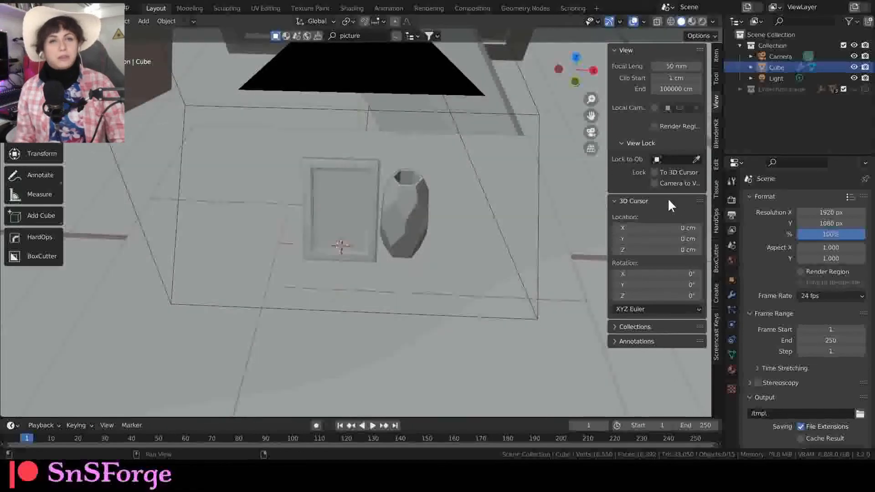
{"action": "key", "text": "KP_0"}
{"action": "left_click", "coordinate": [655, 183]}
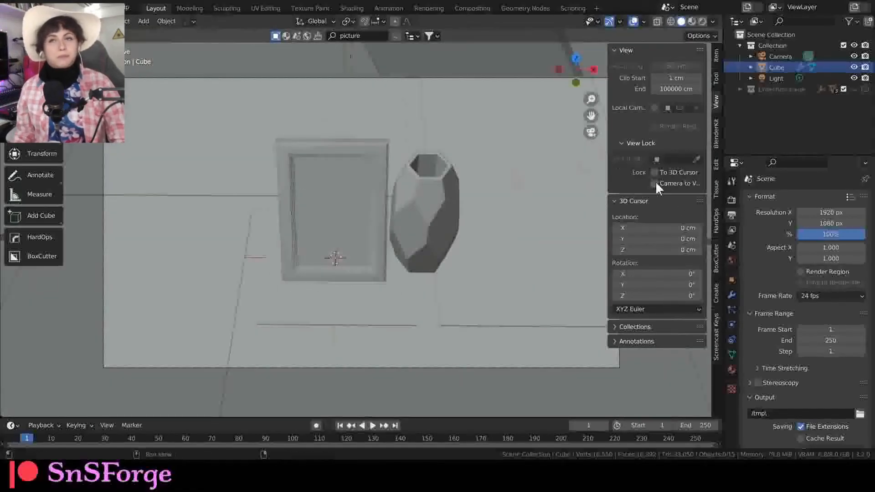
{"action": "middle_click_drag", "start_coordinate": [512, 231], "coordinate": [439, 238]}
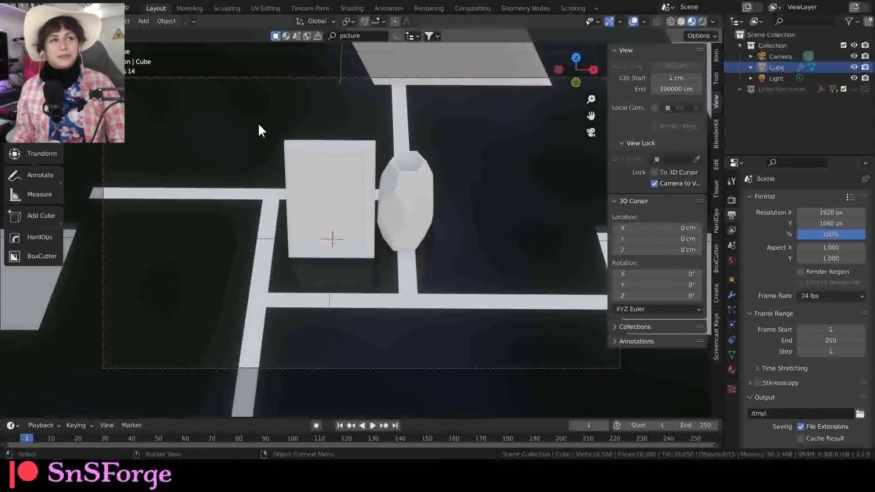
- Reframe the locked camera so the picture frame and vase sit slightly higher in the shot, and turn off the Camera to View lock
{"action": "scroll", "coordinate": [384, 130], "scroll_direction": "down", "scroll_amount": 2}
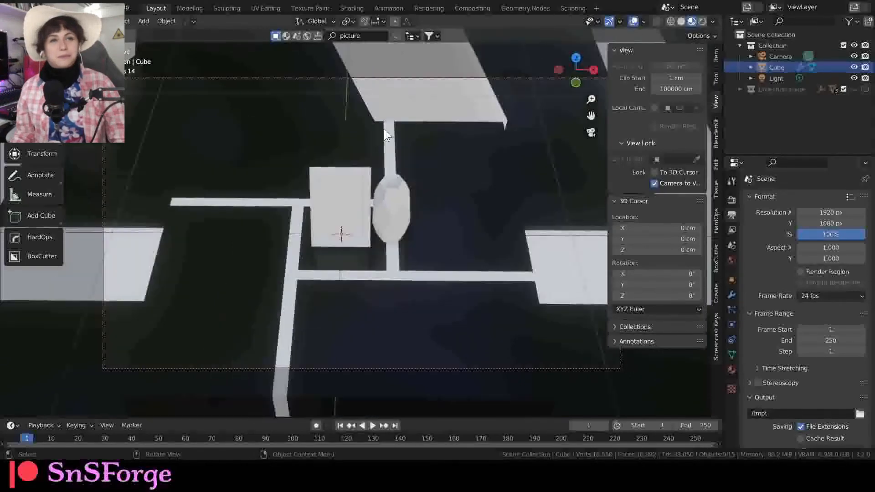
{"action": "scroll", "coordinate": [384, 129], "scroll_direction": "up", "scroll_amount": 2}
{"action": "scroll", "coordinate": [384, 127], "scroll_direction": "down", "scroll_amount": 3}
{"action": "scroll", "coordinate": [384, 128], "scroll_direction": "up", "scroll_amount": 3}
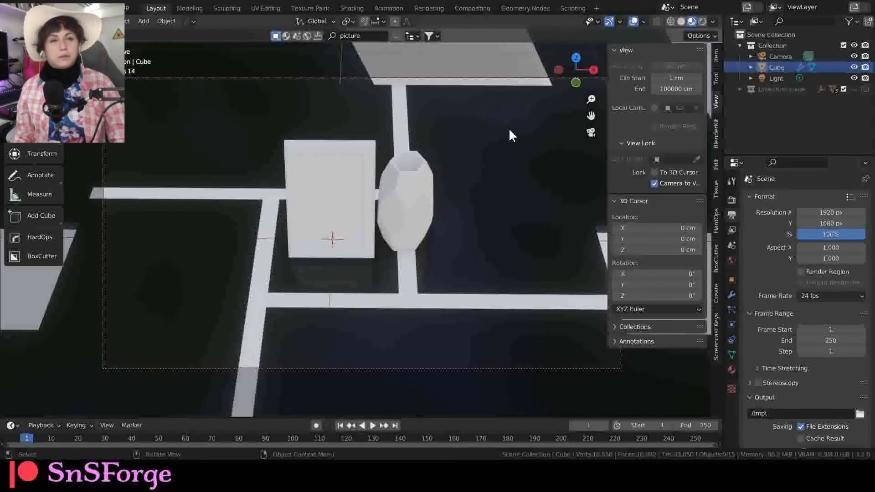
{"action": "scroll", "coordinate": [509, 126], "scroll_direction": "up", "scroll_amount": 1}
{"action": "scroll", "coordinate": [509, 127], "scroll_direction": "down", "scroll_amount": 1}
{"action": "middle_click_drag", "start_coordinate": [508, 130], "coordinate": [482, 112], "text": "shift"}
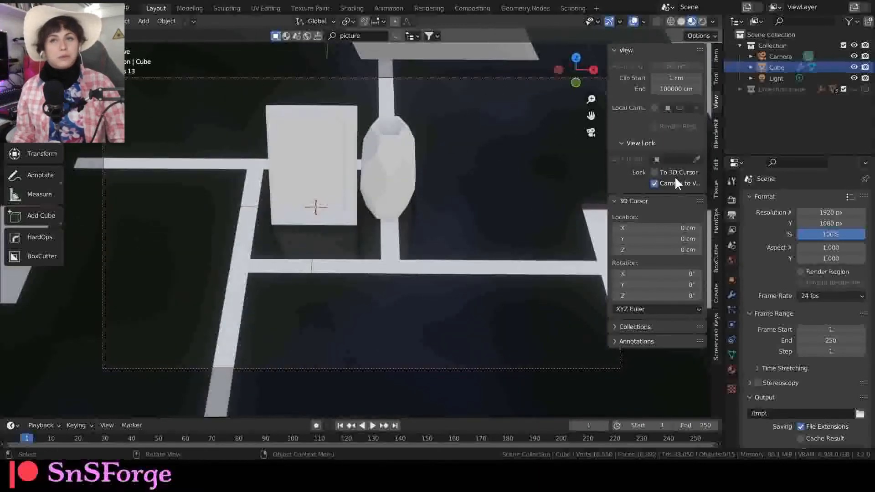
{"action": "left_click", "coordinate": [653, 183]}
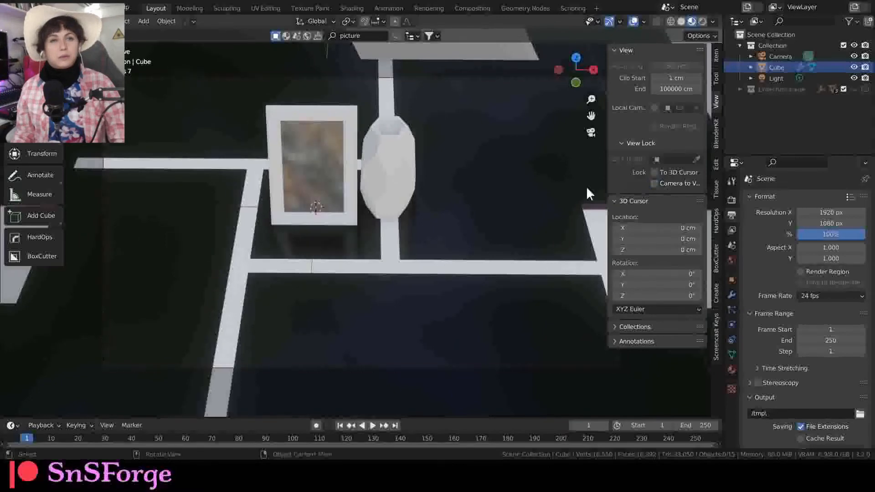
- Turn the Camera to View lock back on, move the camera closer to the picture frame and vase, and release the lock
{"action": "middle_click_drag", "start_coordinate": [476, 204], "coordinate": [449, 201], "text": "shift"}
{"action": "scroll", "coordinate": [426, 179], "scroll_direction": "up", "scroll_amount": 1}
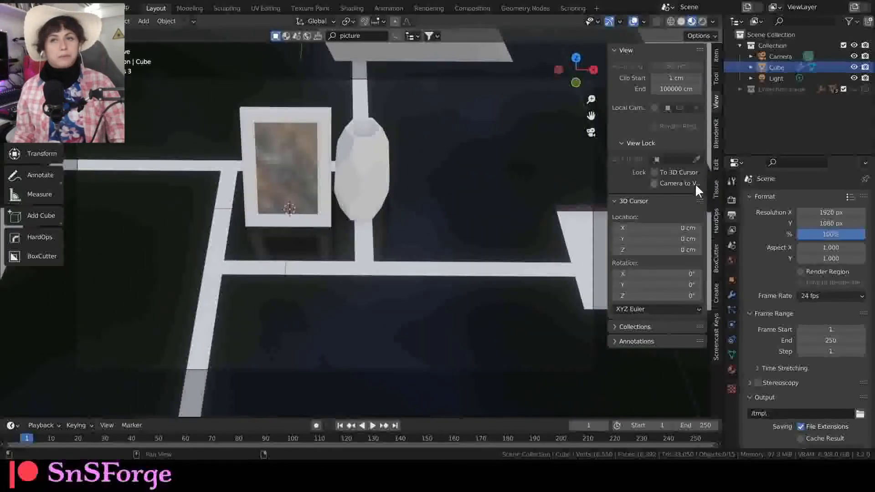
{"action": "left_click", "coordinate": [696, 184]}
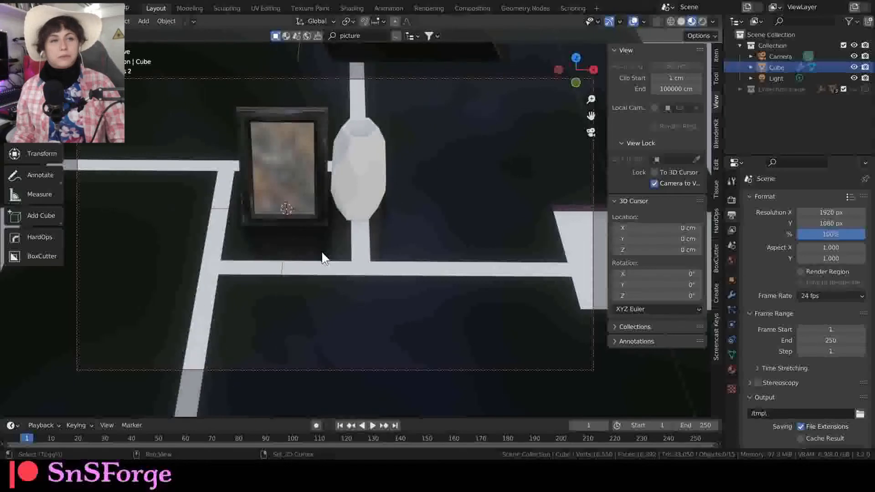
{"action": "middle_click_drag", "start_coordinate": [322, 254], "coordinate": [361, 252], "text": "shift"}
{"action": "scroll", "coordinate": [384, 235], "scroll_direction": "up", "scroll_amount": 4}
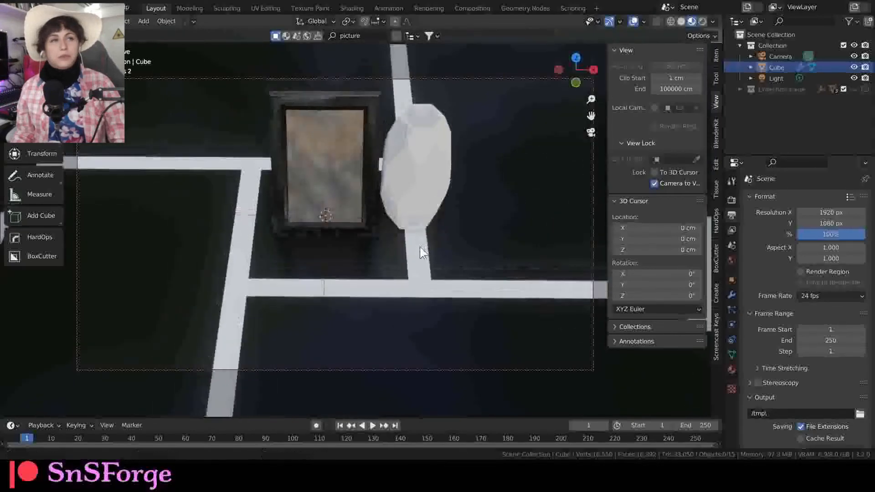
{"action": "mouse_move", "coordinate": [417, 226]}
{"action": "middle_mouse_down", "text": "shift"}
{"action": "mouse_move", "coordinate": [423, 234]}
{"action": "mouse_move", "coordinate": [409, 218]}
{"action": "mouse_move", "coordinate": [410, 232]}
{"action": "middle_mouse_up", "text": "shift"}
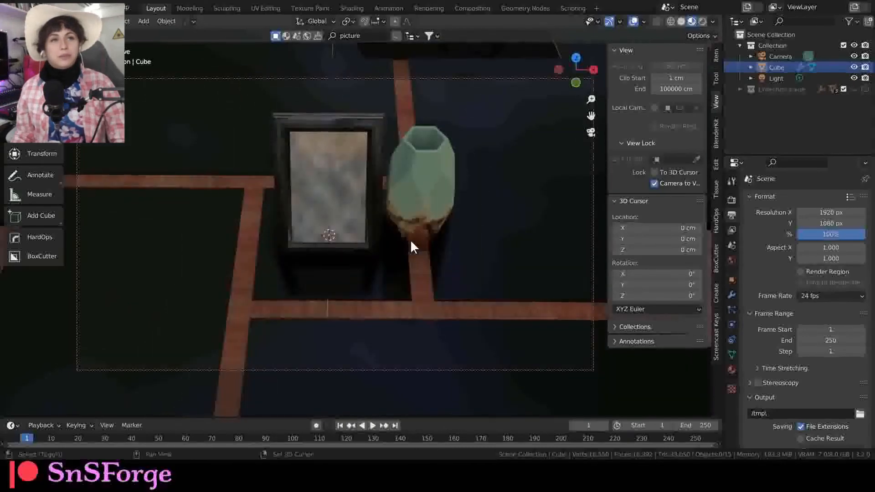
{"action": "middle_click_drag", "start_coordinate": [403, 251], "coordinate": [404, 250]}
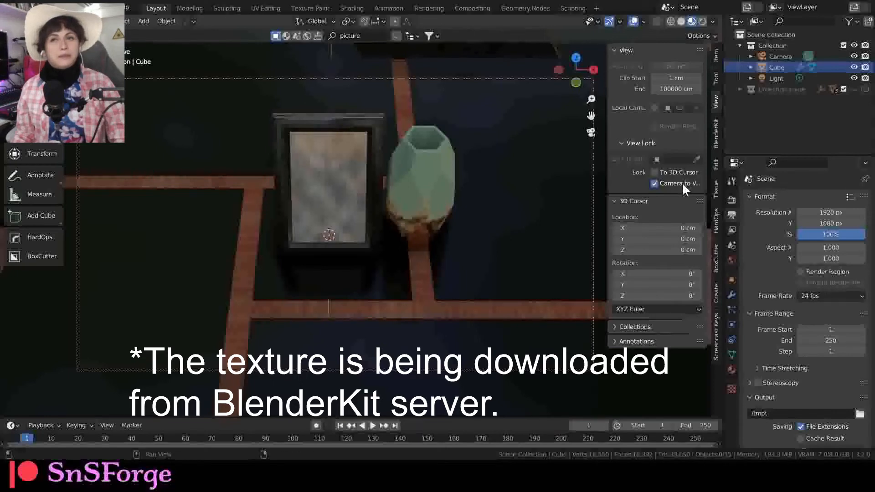
{"action": "left_click", "coordinate": [655, 184]}
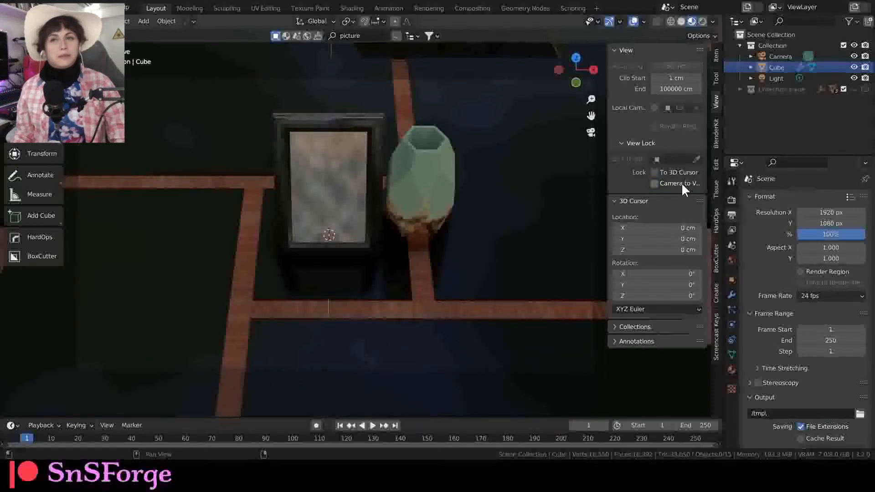
- In the Geometry Nodes workspace, show the camera view, split the 3D viewport horizontally and make the lower area a Timeline
{"action": "left_click", "coordinate": [503, 8]}
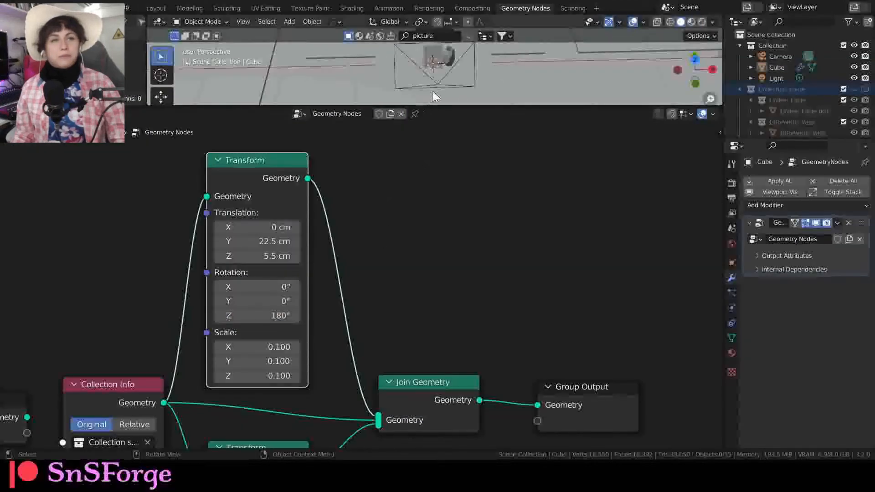
{"action": "key", "text": "KP_0"}
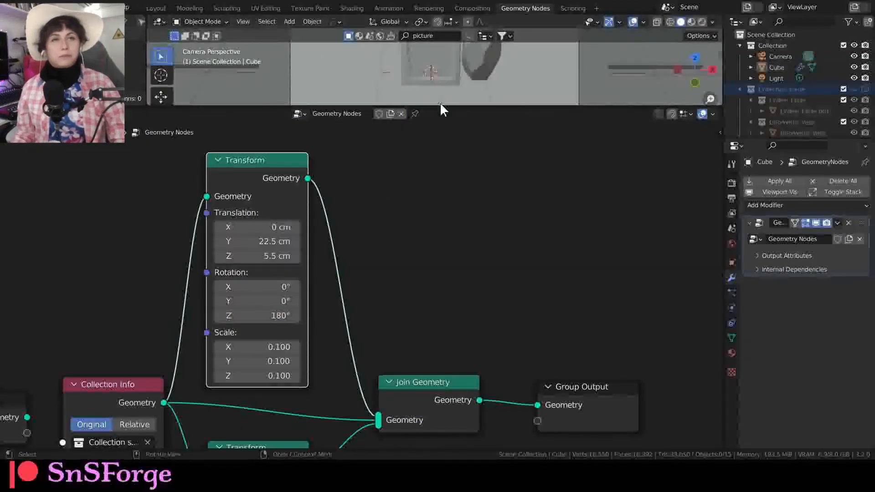
{"action": "right_click", "coordinate": [423, 106]}
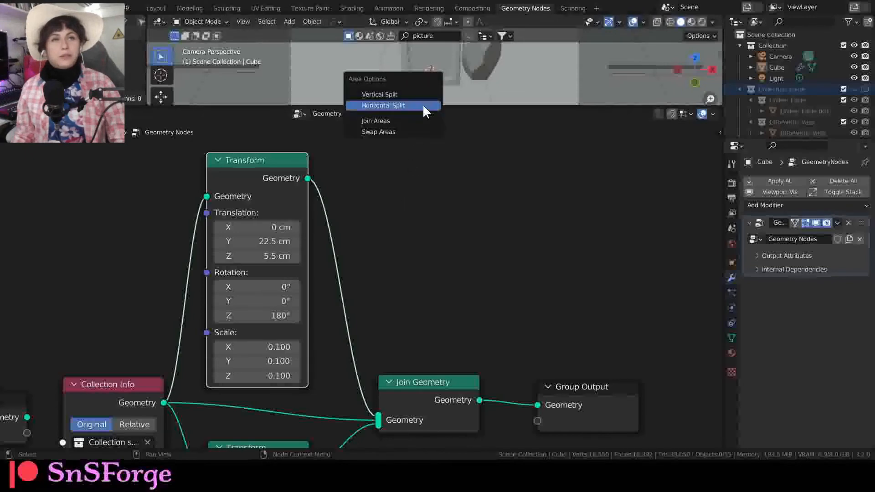
{"action": "left_click", "coordinate": [423, 104]}
{"action": "left_click", "coordinate": [433, 73]}
{"action": "left_click_drag", "start_coordinate": [436, 106], "coordinate": [445, 247]}
{"action": "left_click_drag", "start_coordinate": [479, 74], "coordinate": [477, 166]}
{"action": "left_click", "coordinate": [167, 169]}
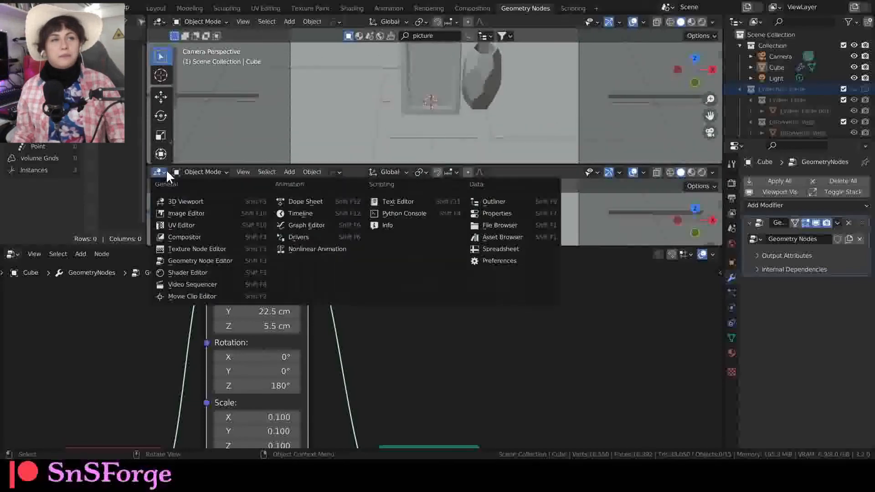
{"action": "left_click", "coordinate": [285, 208]}
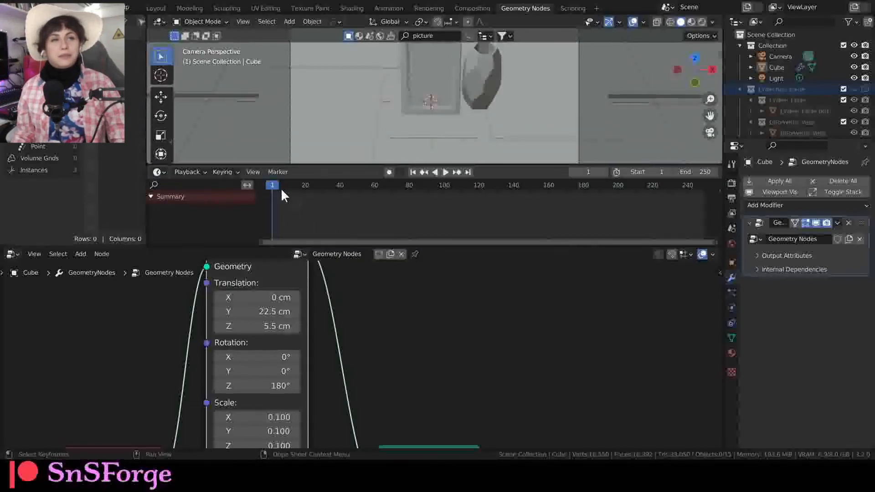
- Go to frame 100 and insert a duplicate of the 10-scale Transform node between Join Geometry and Group Output
{"action": "left_click_drag", "start_coordinate": [272, 188], "coordinate": [444, 205]}
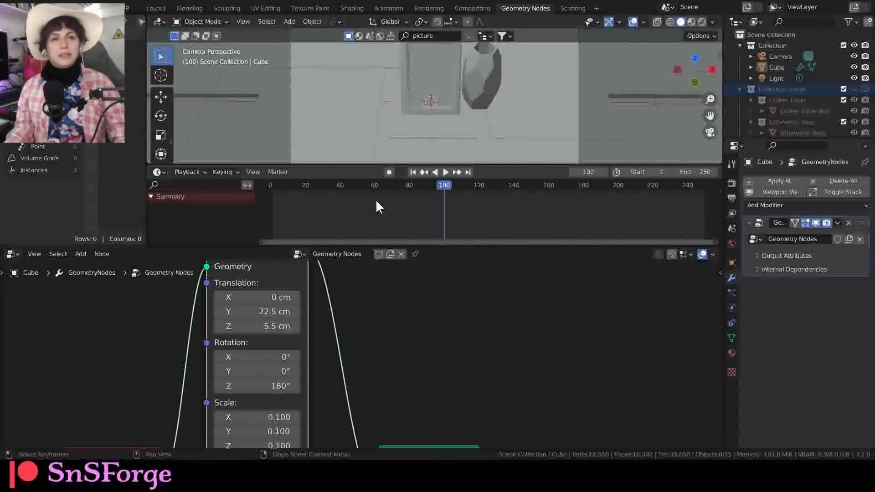
{"action": "middle_click_drag", "start_coordinate": [503, 412], "coordinate": [371, 322]}
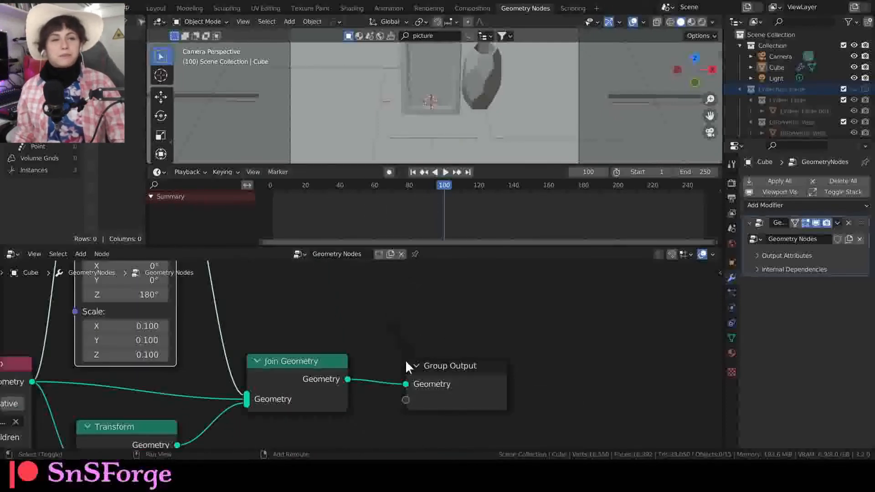
{"action": "left_click_drag", "start_coordinate": [446, 369], "coordinate": [527, 361]}
{"action": "middle_click_drag", "start_coordinate": [409, 422], "coordinate": [381, 316]}
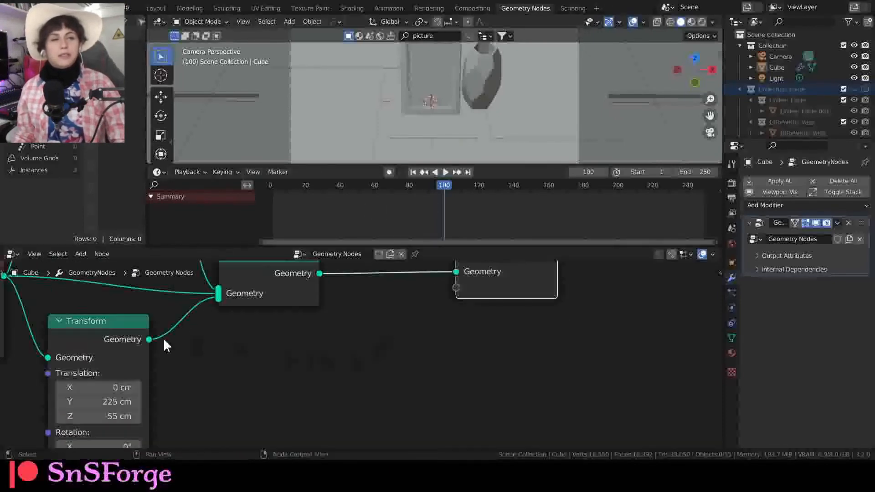
{"action": "left_click", "coordinate": [86, 333]}
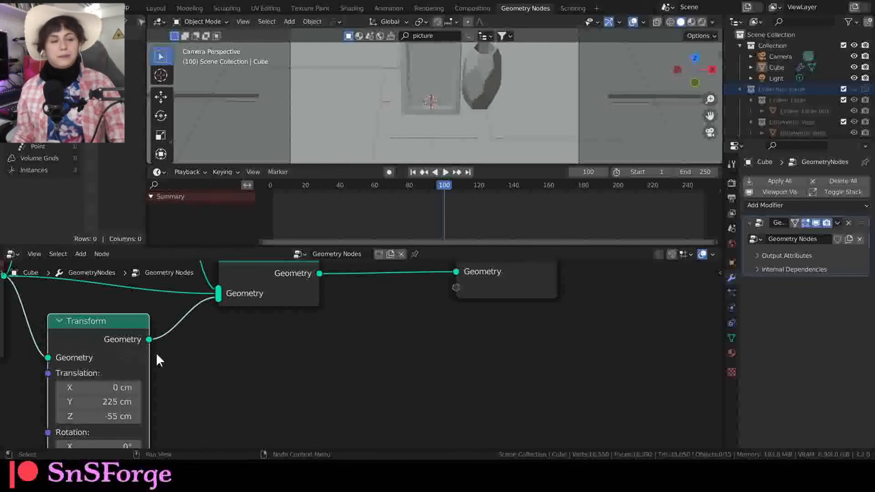
{"action": "middle_click_drag", "start_coordinate": [226, 382], "coordinate": [269, 337]}
{"action": "mouse_move", "coordinate": [288, 387]}
{"action": "middle_mouse_down", "text": "shift"}
{"action": "mouse_move", "coordinate": [293, 337]}
{"action": "mouse_move", "coordinate": [291, 394]}
{"action": "middle_mouse_up", "text": "shift"}
{"action": "middle_click_drag", "start_coordinate": [289, 346], "coordinate": [285, 396], "text": "shift"}
{"action": "scroll", "coordinate": [291, 363], "scroll_direction": "down", "scroll_amount": 4}
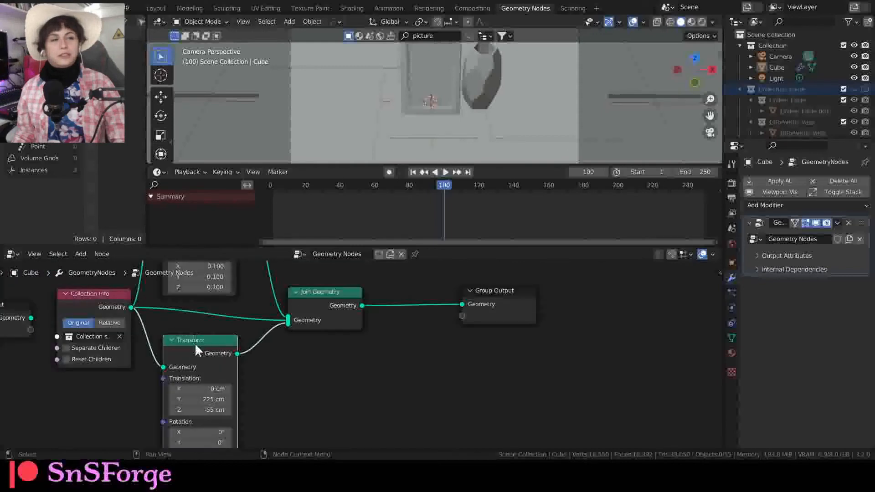
{"action": "key", "text": "shift+d"}
{"action": "left_click", "coordinate": [433, 297]}
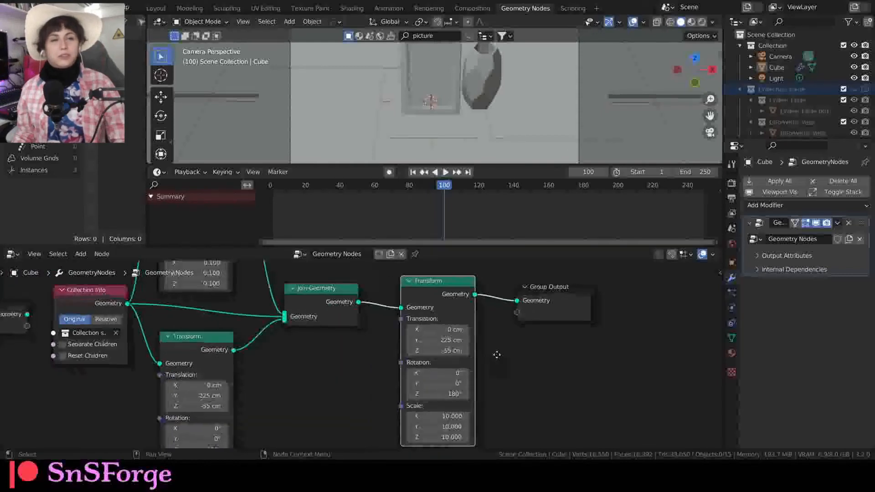
- Keyframe the translation, rotation and scale of the Transform node before Group Output at frame 100
{"action": "middle_click_drag", "start_coordinate": [497, 355], "coordinate": [455, 345]}
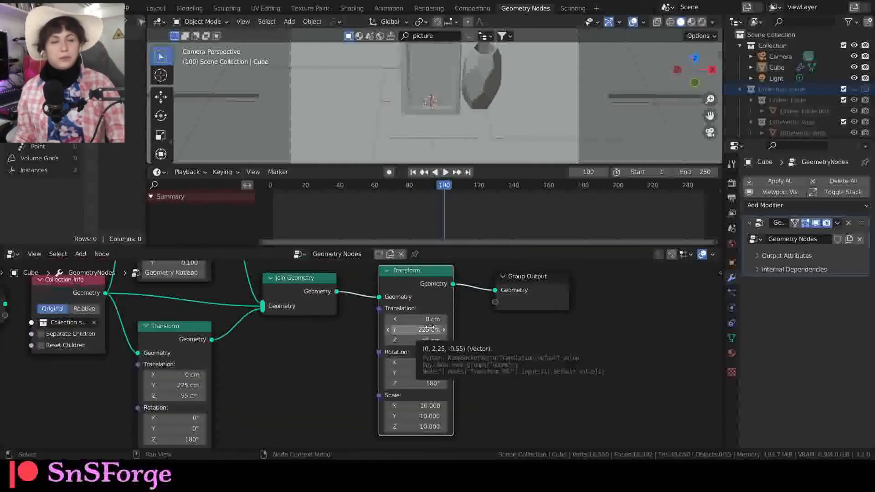
{"action": "key", "text": "i"}
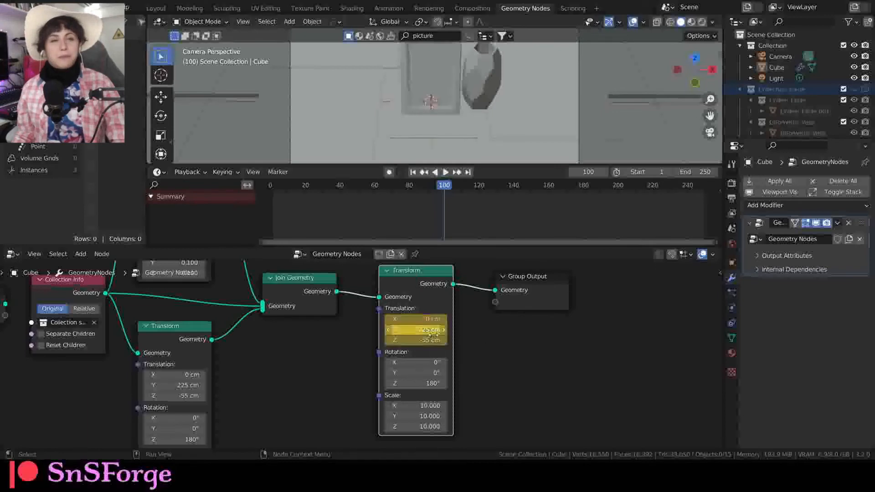
{"action": "key", "text": "i"}
{"action": "key", "text": "i"}
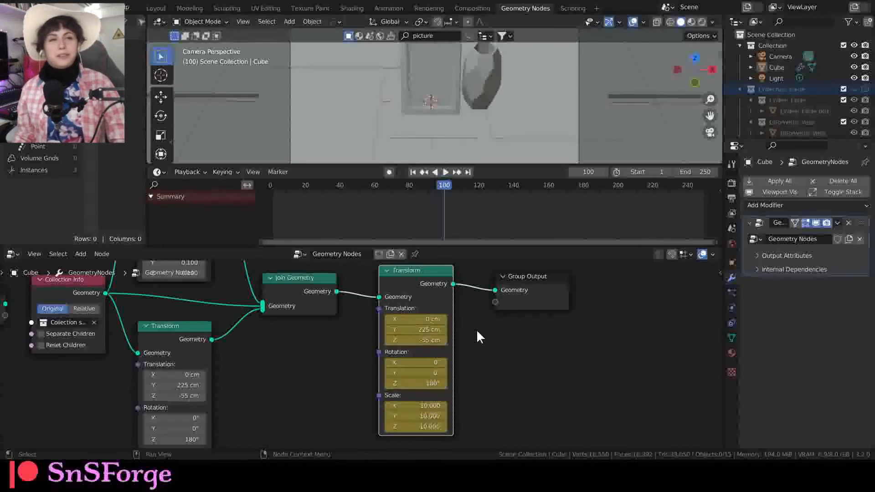
- At frame 0, reset the final Transform node's translation and rotation to 0 and set its X, Y and Z scale to 1
{"action": "left_click_drag", "start_coordinate": [446, 184], "coordinate": [262, 187]}
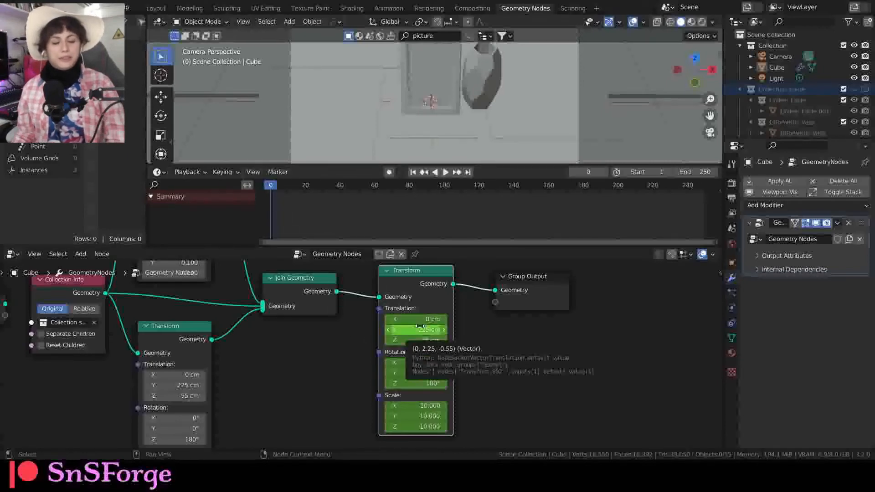
{"action": "key", "text": "BackSpace"}
{"action": "key", "text": "BackSpace"}
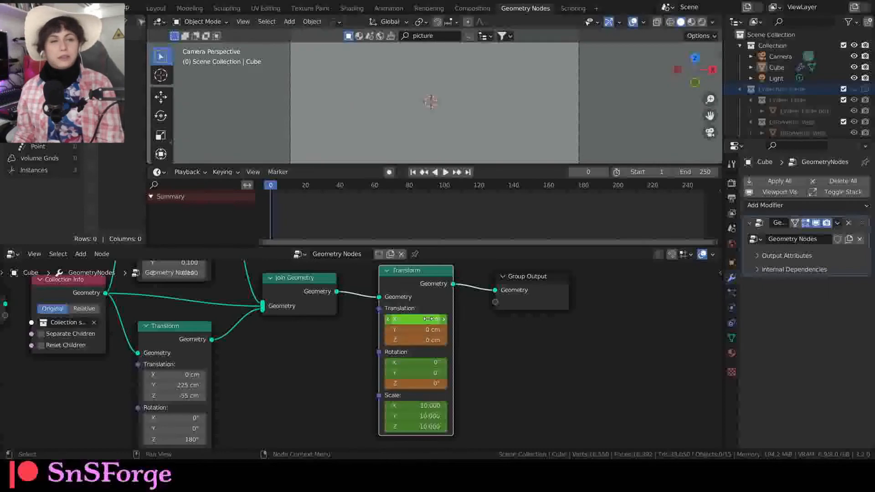
{"action": "key", "text": "BackSpace"}
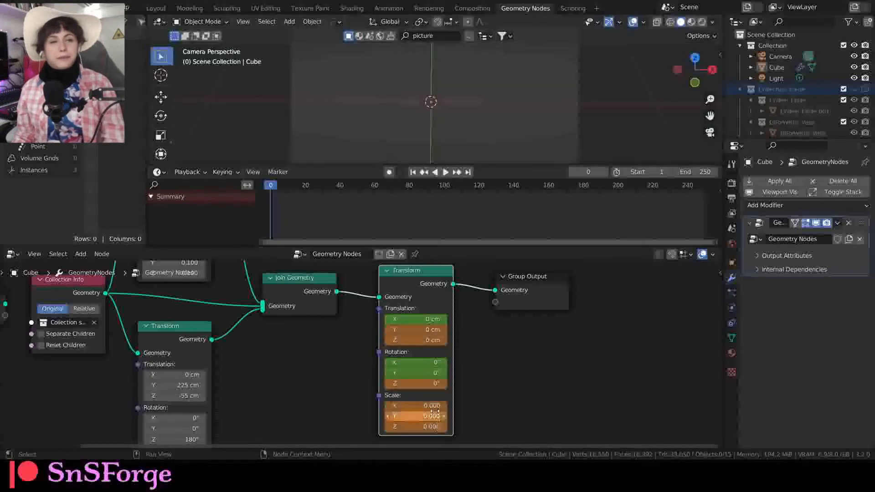
{"action": "left_click_drag", "start_coordinate": [433, 405], "coordinate": [432, 426]}
{"action": "type", "text": "1"}
{"action": "key", "text": "Return"}
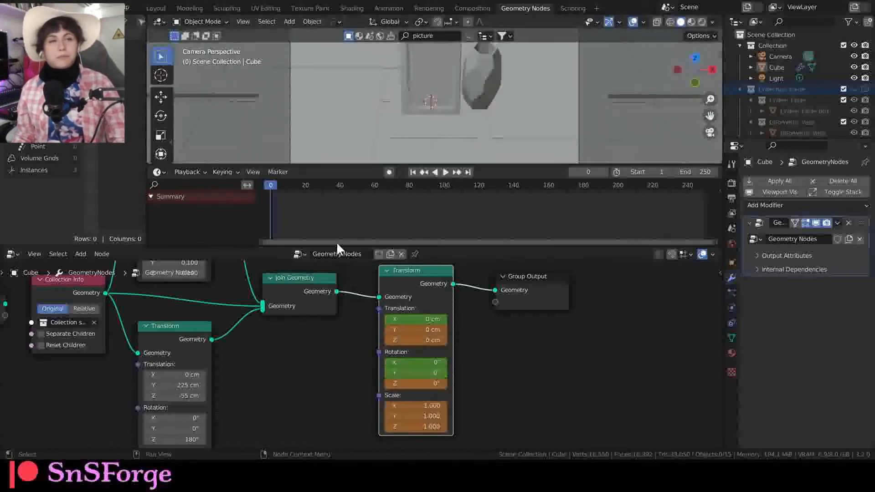
- Keyframe the final Transform node's translation, rotation and scale at frame 0
{"action": "key", "text": "i"}
{"action": "key", "text": "i"}
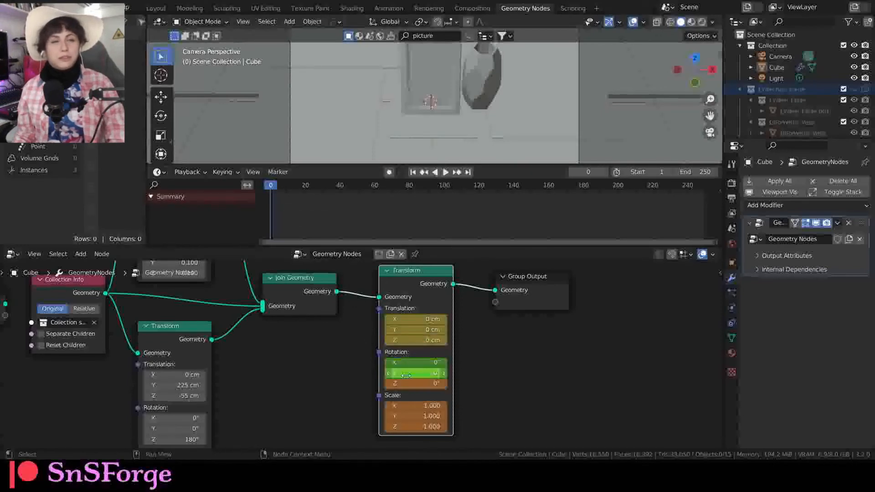
{"action": "key", "text": "i"}
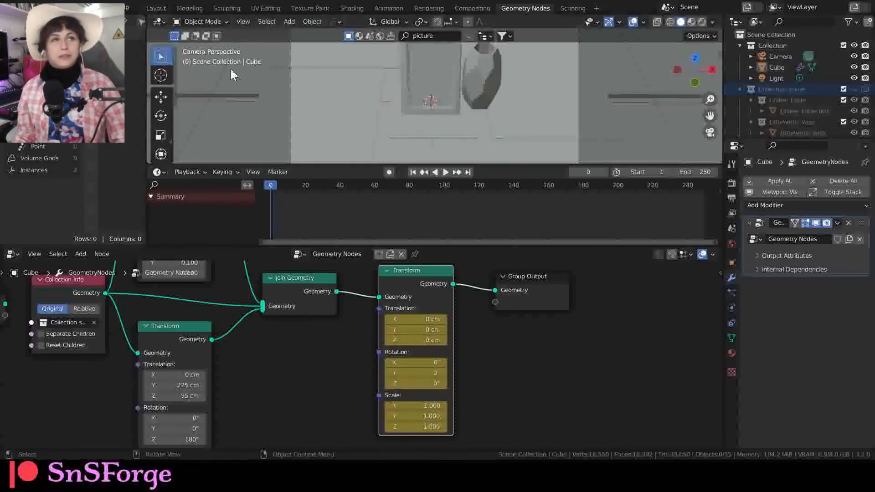
- Scrub the animation and compare its first and last frames in the camera view, continuing the comparison in the Layout workspace
{"action": "scroll", "coordinate": [420, 127], "scroll_direction": "down", "scroll_amount": 2}
{"action": "scroll", "coordinate": [425, 120], "scroll_direction": "down", "scroll_amount": 2}
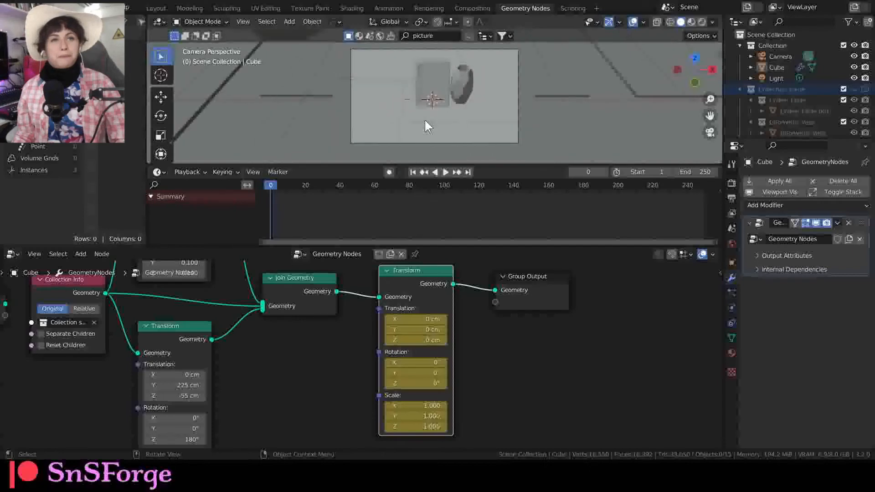
{"action": "left_click_drag", "start_coordinate": [266, 186], "coordinate": [435, 186]}
{"action": "left_click", "coordinate": [413, 173]}
{"action": "left_click", "coordinate": [466, 172]}
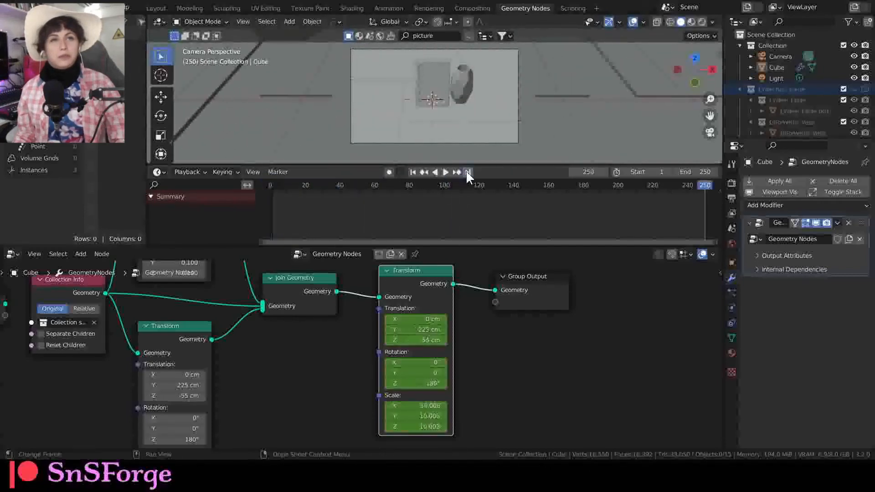
{"action": "left_click", "coordinate": [413, 172]}
{"action": "left_click", "coordinate": [467, 172]}
{"action": "left_click", "coordinate": [413, 172]}
{"action": "left_click", "coordinate": [467, 172]}
{"action": "left_click", "coordinate": [413, 172]}
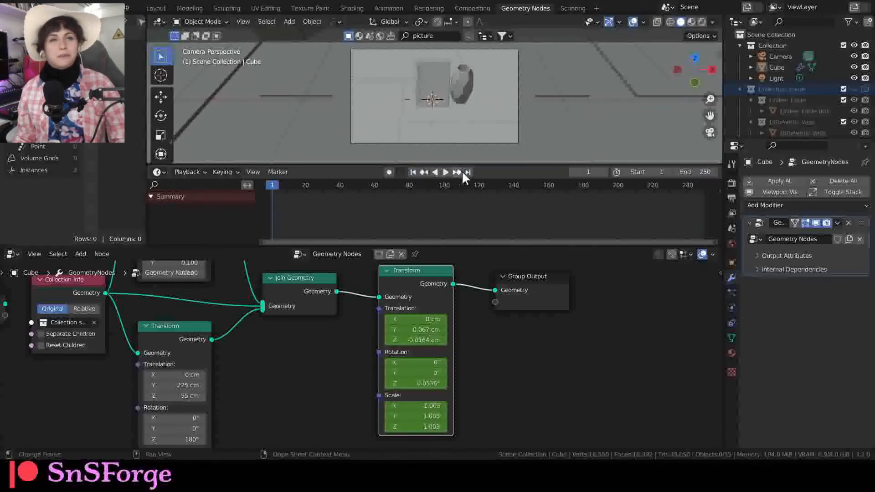
{"action": "left_click", "coordinate": [467, 172]}
{"action": "left_click", "coordinate": [156, 8]}
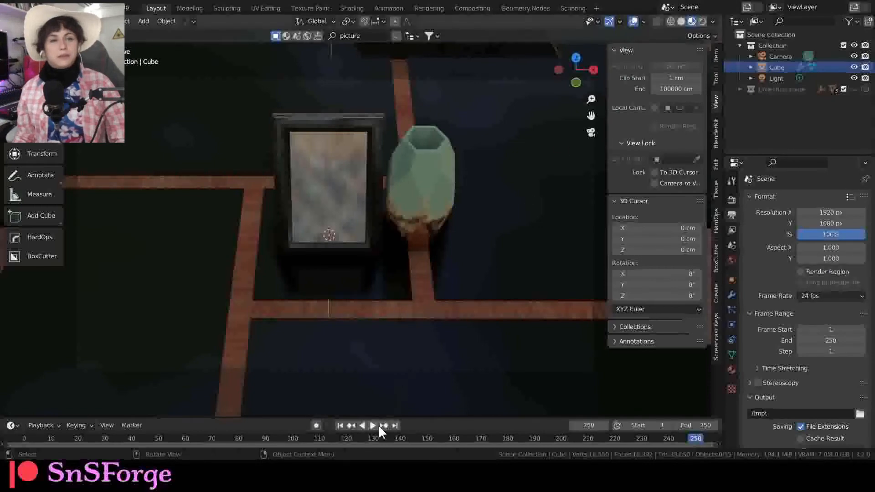
{"action": "left_click", "coordinate": [340, 426]}
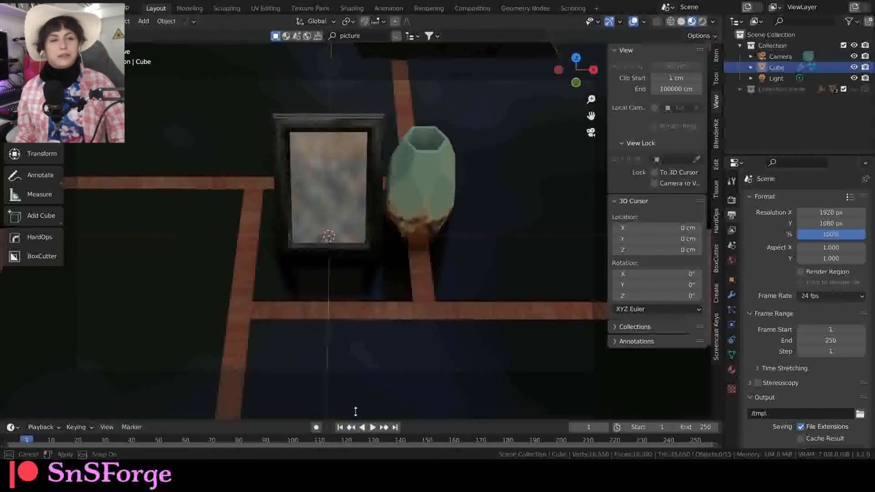
- Enlarge the timeline and jump repeatedly between the start and end of the frame range to compare the two frames
{"action": "left_click_drag", "start_coordinate": [355, 415], "coordinate": [355, 395]}
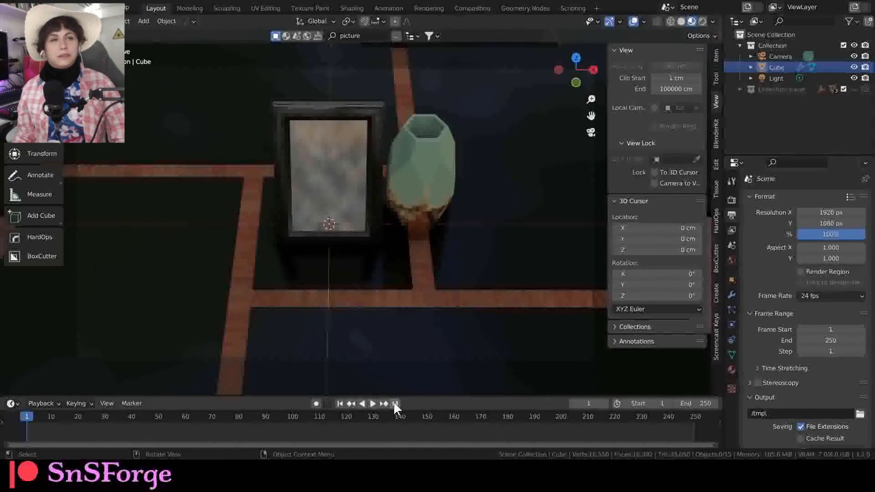
{"action": "left_click", "coordinate": [394, 404]}
{"action": "left_click", "coordinate": [340, 404]}
{"action": "left_click", "coordinate": [394, 404]}
{"action": "left_click", "coordinate": [340, 403]}
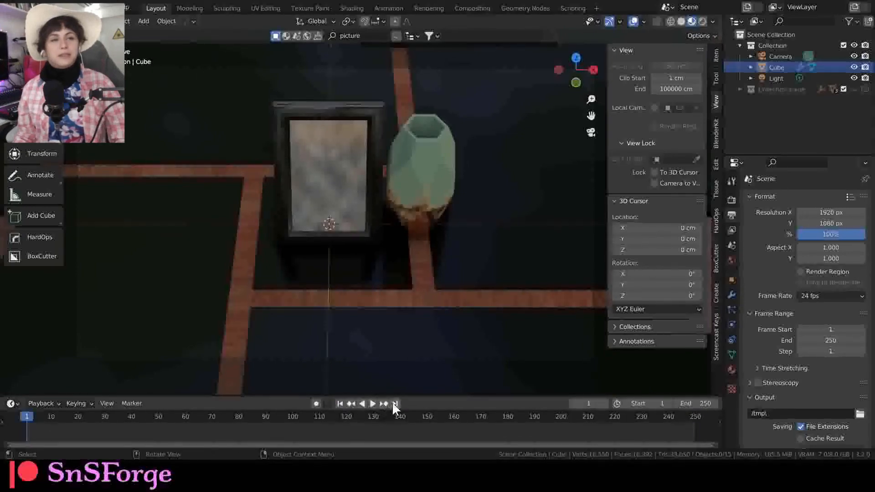
{"action": "left_click", "coordinate": [395, 404]}
{"action": "left_click", "coordinate": [342, 404]}
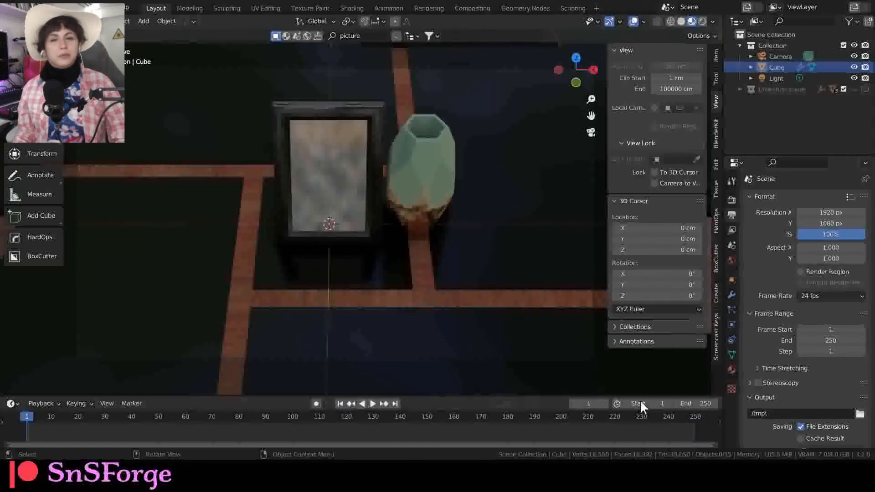
- Set the scene's end frame to 100 and play the animation to check the loop
{"action": "left_click", "coordinate": [703, 403]}
{"action": "type", "text": "1"}
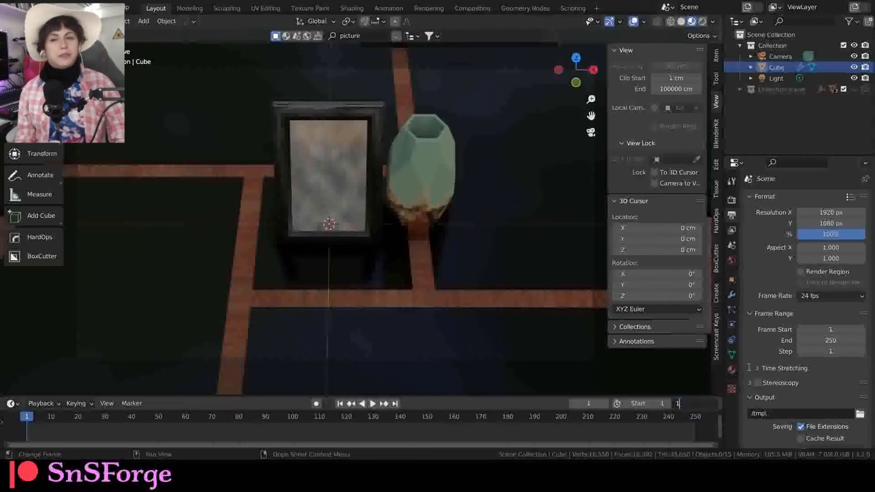
{"action": "type", "text": "00"}
{"action": "key", "text": "Return"}
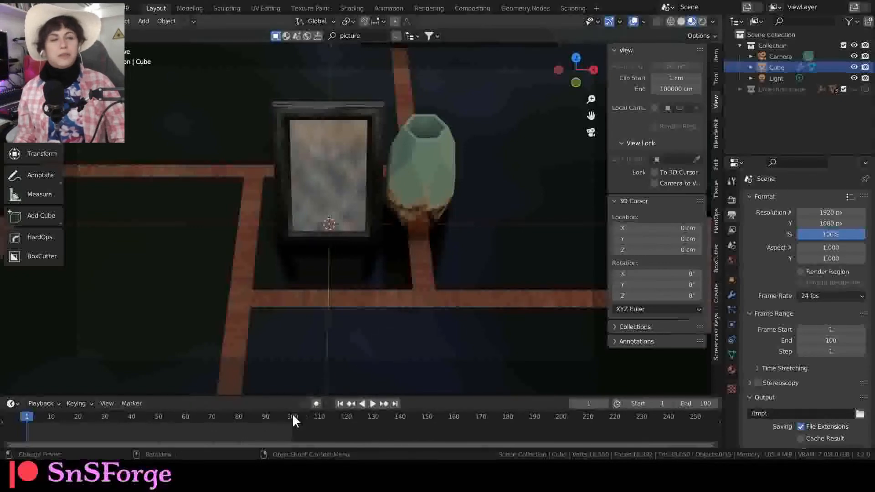
{"action": "key", "text": "space"}
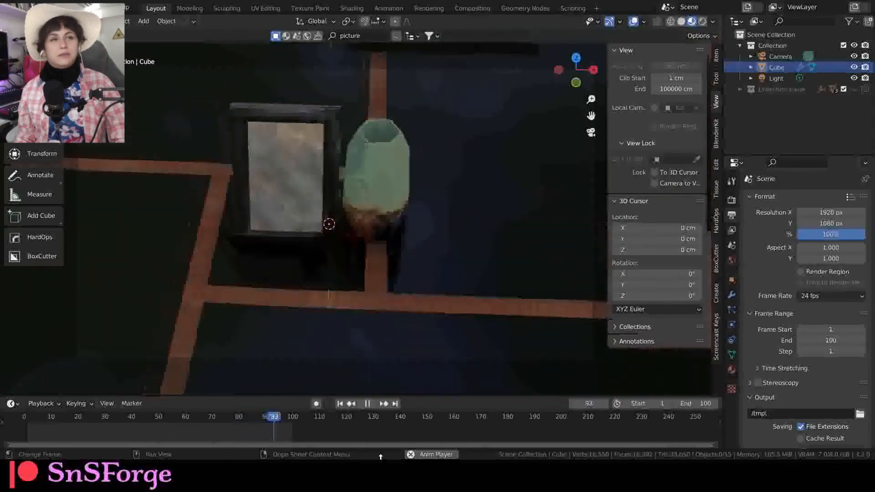
{"action": "key", "text": "space"}
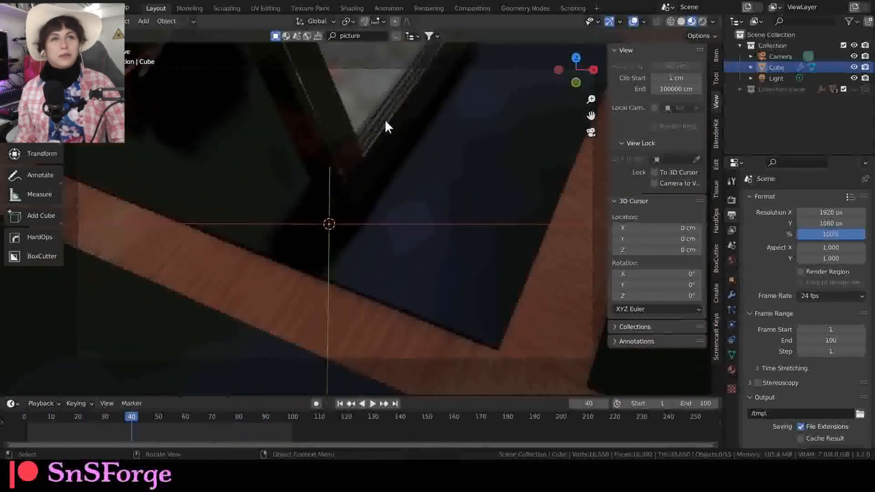
- In the Geometry Nodes workspace, go to frame 100 and delete the keyframed Transform node before Group Output
{"action": "left_click", "coordinate": [521, 10]}
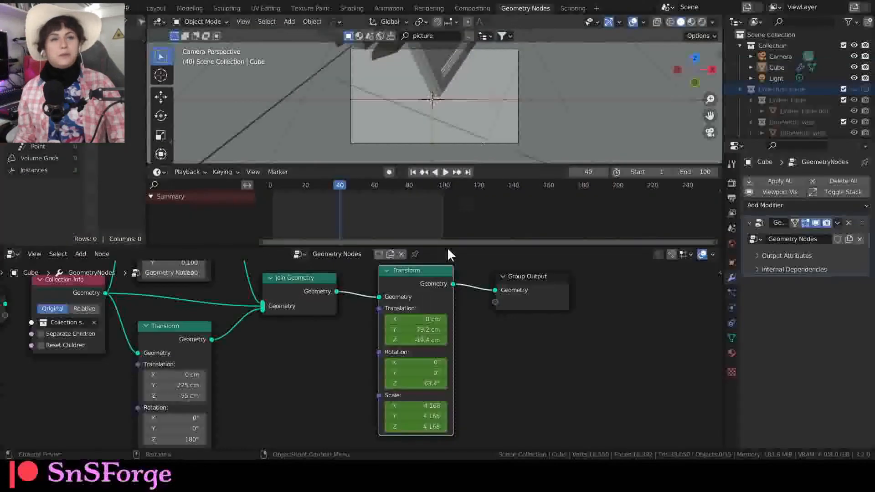
{"action": "left_click_drag", "start_coordinate": [339, 182], "coordinate": [444, 205]}
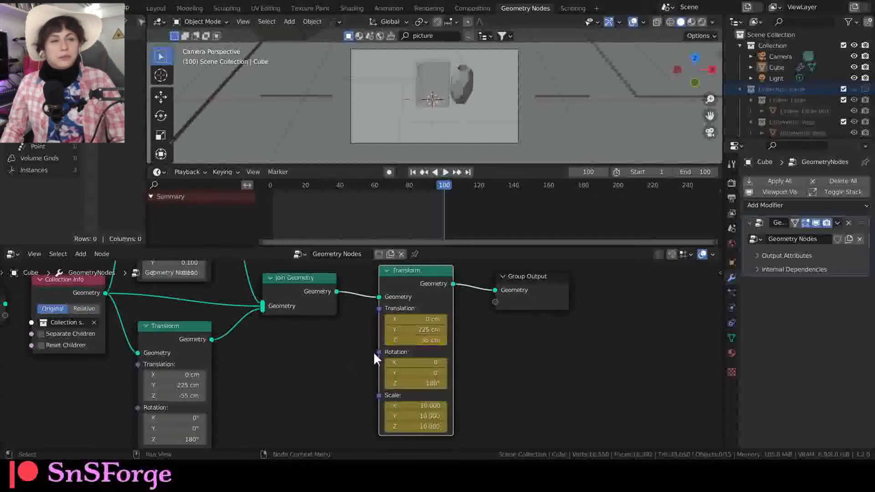
{"action": "mouse_move", "coordinate": [333, 382]}
{"action": "middle_mouse_down"}
{"action": "mouse_move", "coordinate": [330, 363]}
{"action": "mouse_move", "coordinate": [321, 385]}
{"action": "middle_mouse_up"}
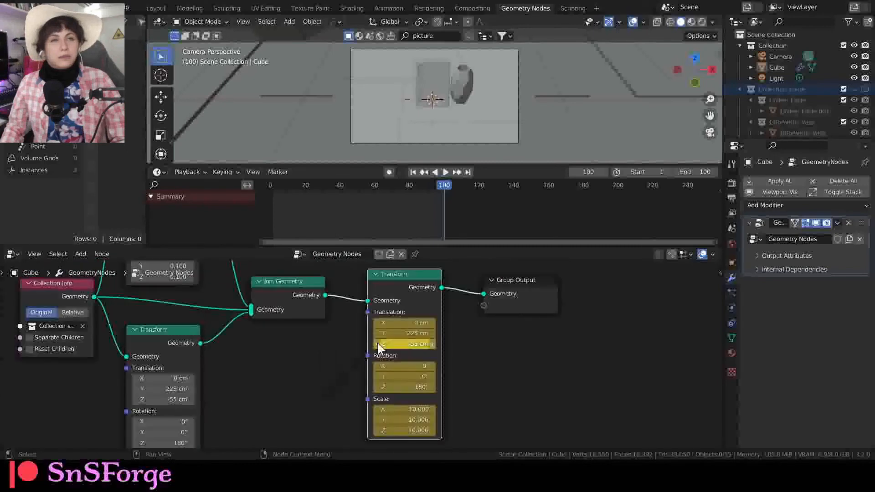
{"action": "right_click", "coordinate": [413, 329]}
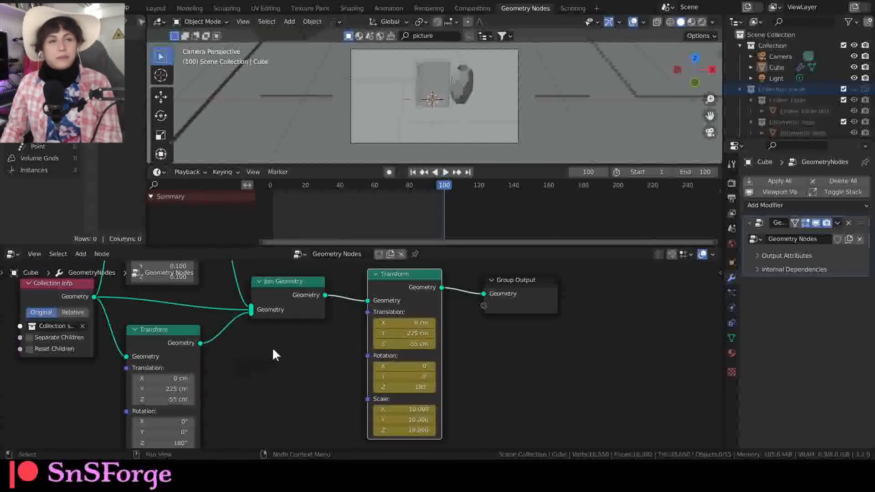
{"action": "key", "text": "x"}
- Duplicate the Transform node that feeds Join Geometry, set its scale to 10 and connect it between Join Geometry and Group Output
{"action": "left_click", "coordinate": [162, 337]}
{"action": "key", "text": "shift+d"}
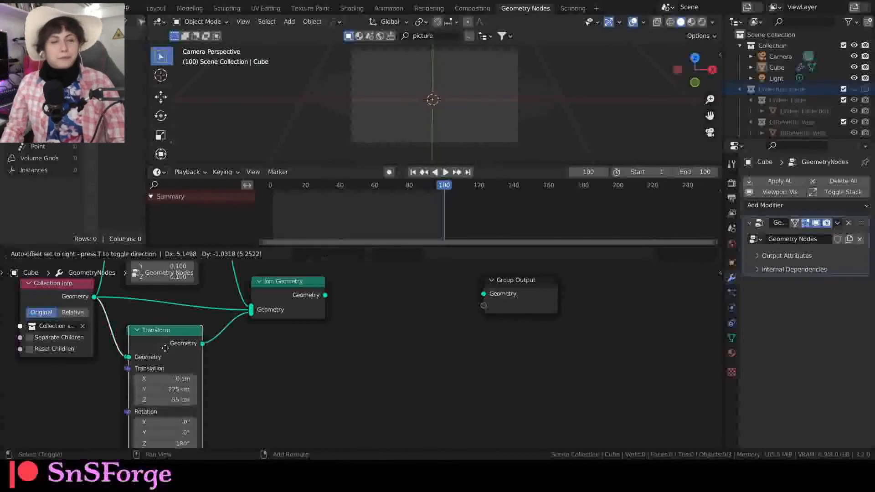
{"action": "left_click", "coordinate": [399, 270]}
{"action": "left_click_drag", "start_coordinate": [361, 280], "coordinate": [363, 294]}
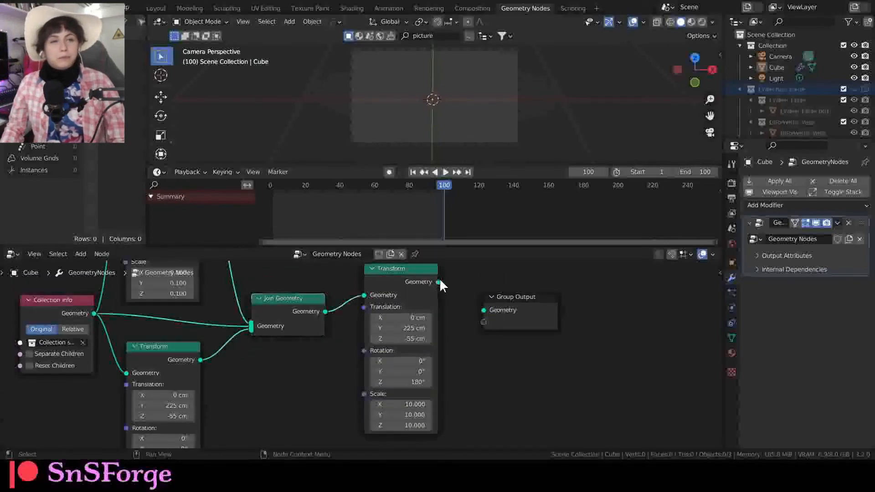
{"action": "left_click_drag", "start_coordinate": [481, 313], "coordinate": [483, 310]}
{"action": "left_click_drag", "start_coordinate": [411, 280], "coordinate": [414, 300]}
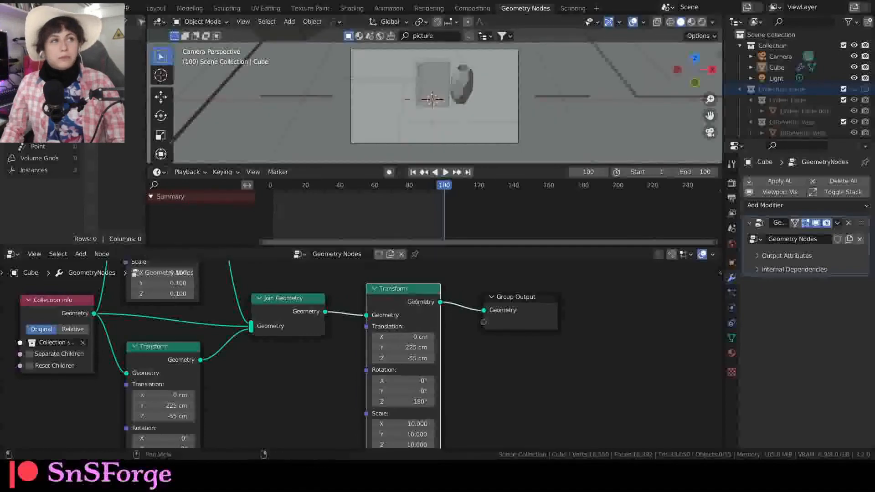
- Open the Preferences, and keyframe the new final Transform node's translation, rotation and scale at frame 100
{"action": "left_click", "coordinate": [44, 8]}
{"action": "left_click", "coordinate": [82, 171]}
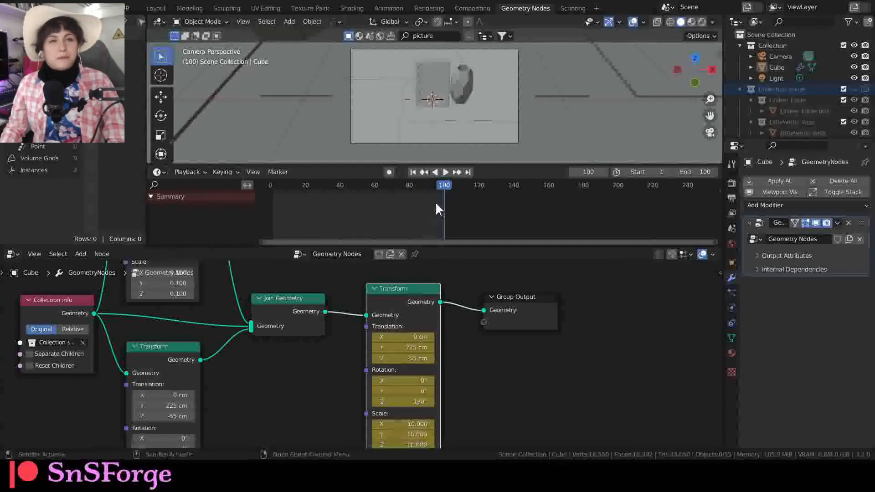
- At frame 0, reset the final Transform node's translation and rotation to 0, set its scale to 1, and keyframe all three
{"action": "left_click_drag", "start_coordinate": [444, 186], "coordinate": [270, 197]}
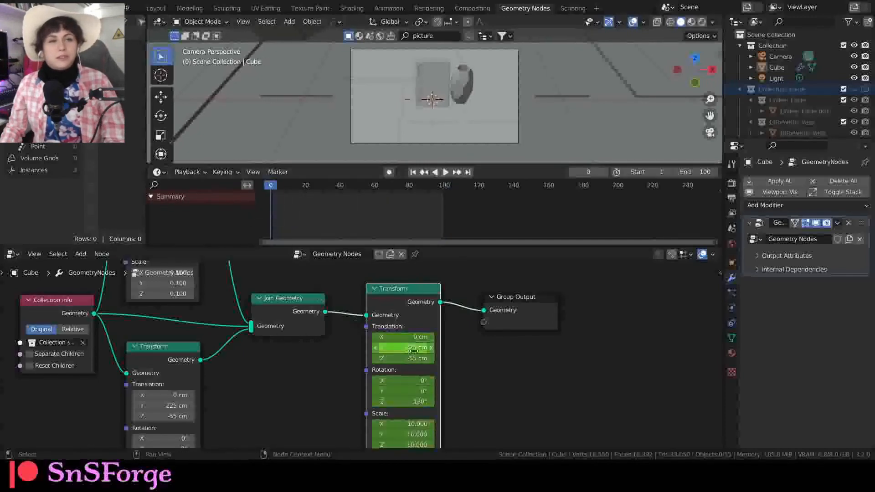
{"action": "key", "text": "BackSpace"}
{"action": "key", "text": "BackSpace"}
{"action": "key", "text": "BackSpace"}
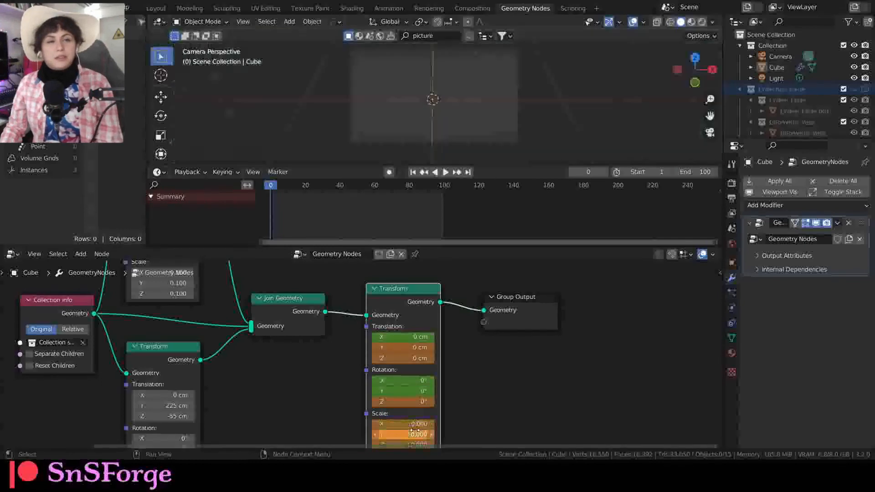
{"action": "key", "text": "Return"}
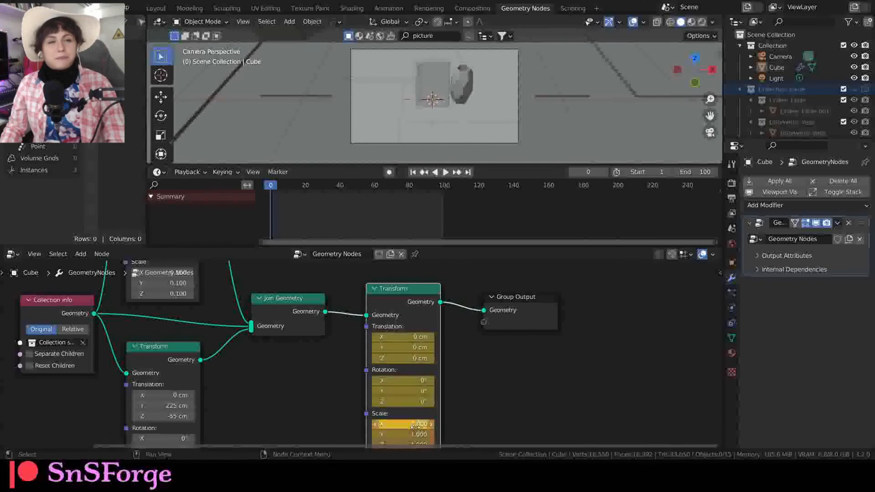
- Play the zoom animation in the Layout workspace to check that it loops smoothly
{"action": "left_click", "coordinate": [156, 9]}
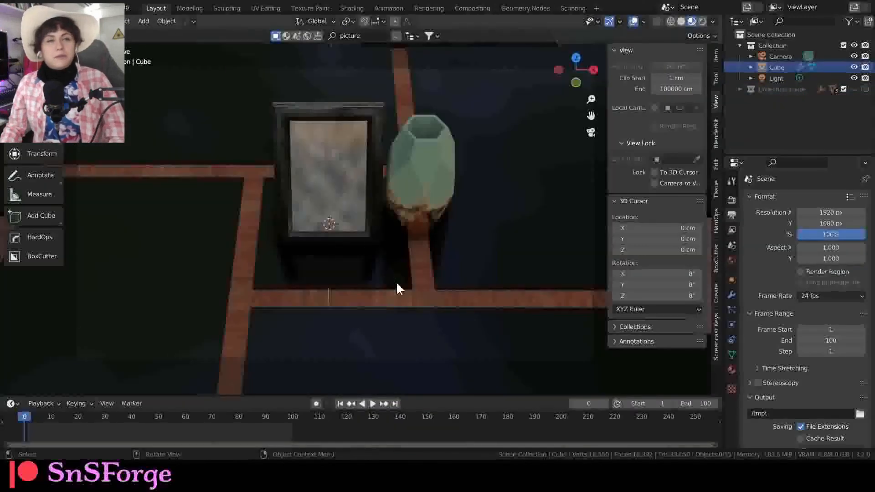
{"action": "key", "text": "space"}
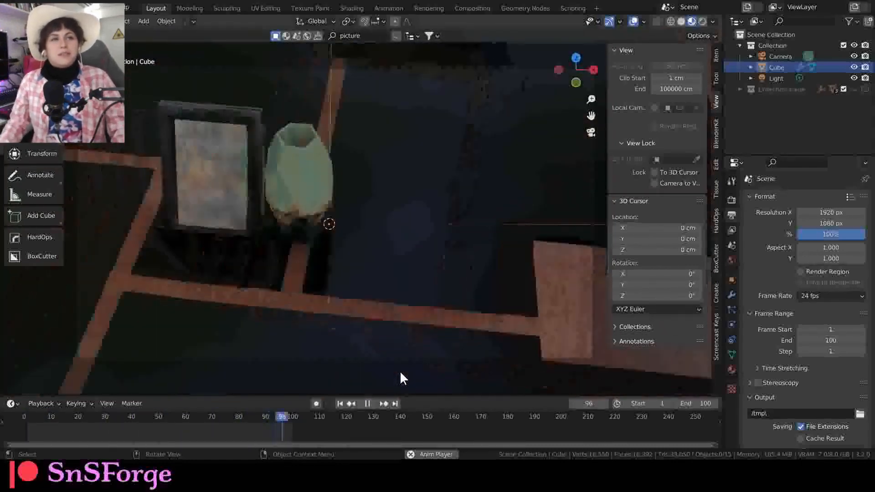
{"action": "key", "text": "space"}
{"action": "scroll", "coordinate": [718, 160], "scroll_direction": "up", "scroll_amount": 1}
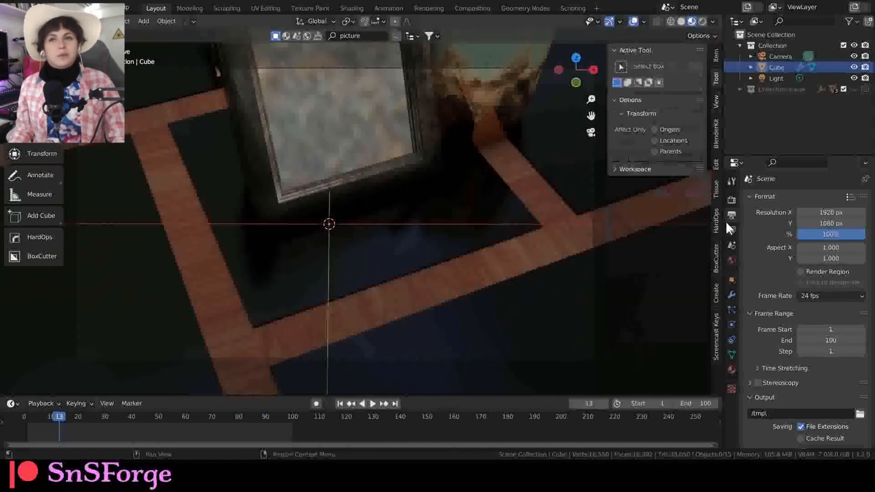
- Show the Eevee render settings, switch the viewport to rendered shading and play the animation
{"action": "left_click", "coordinate": [731, 199]}
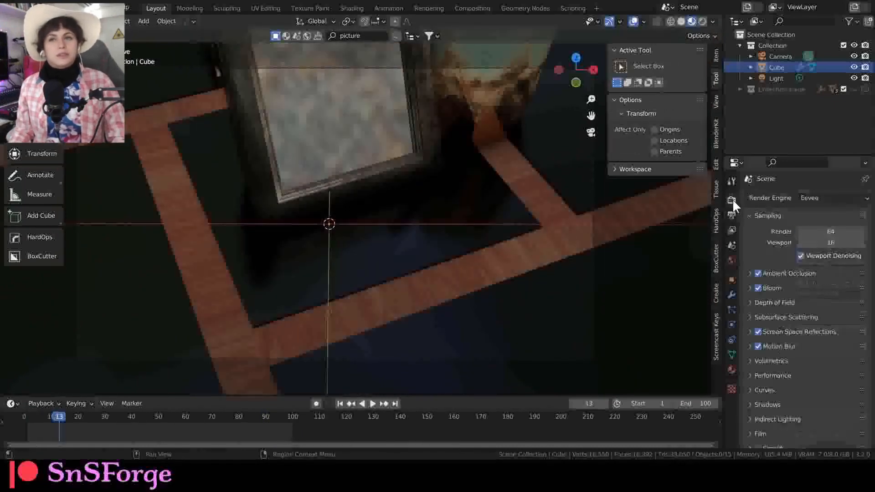
{"action": "left_click", "coordinate": [702, 21]}
{"action": "key", "text": "space"}
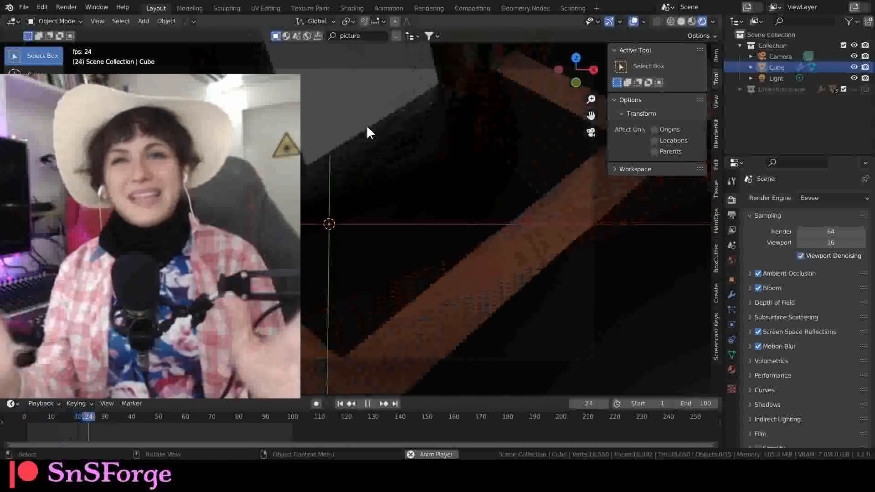
{"action": "left_click", "coordinate": [25, 7]}
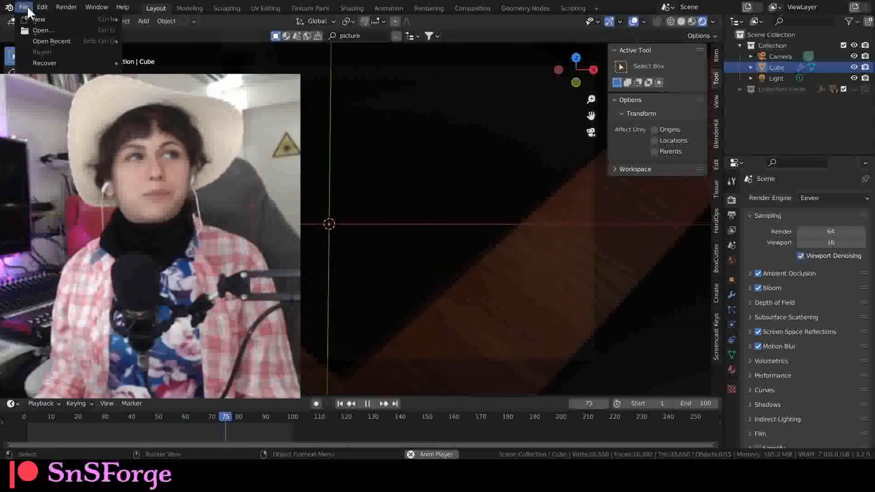